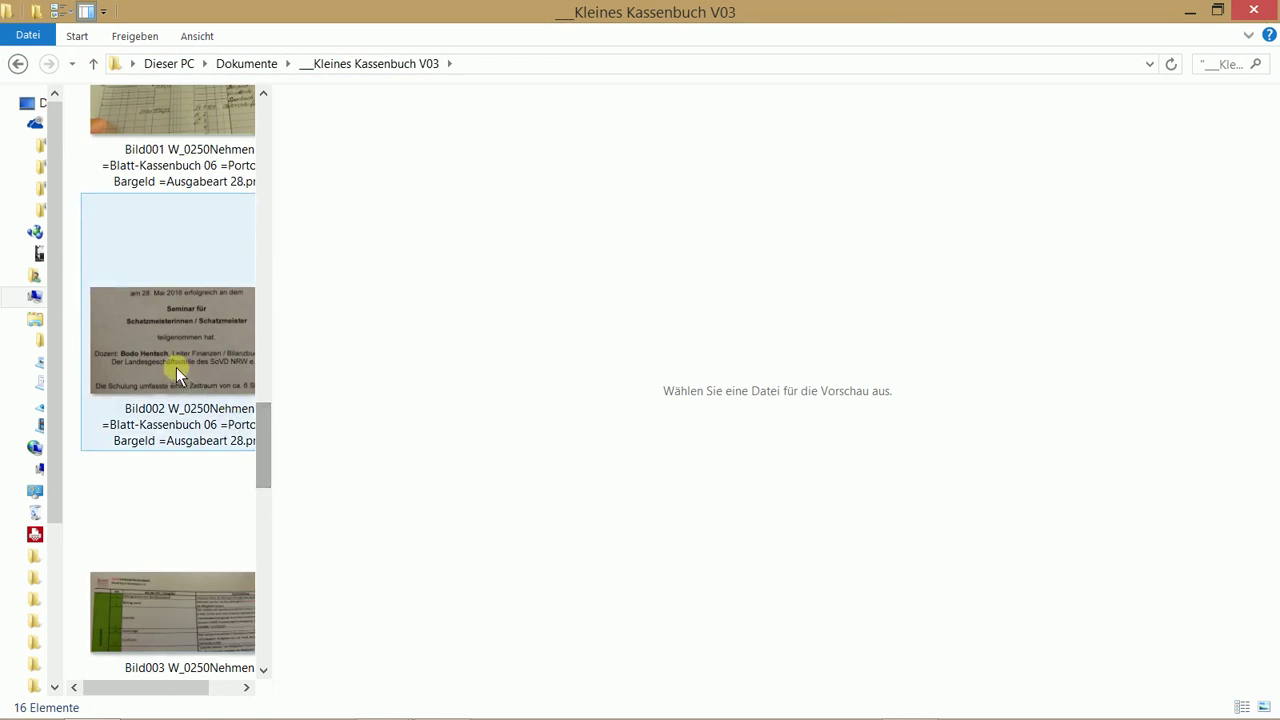
Step: Preview the Bild002 picture in the folder and switch to the Excel workbook _Original=Kleines Kassenbuch für ältere Excelversion V03.xls
click(177, 358)
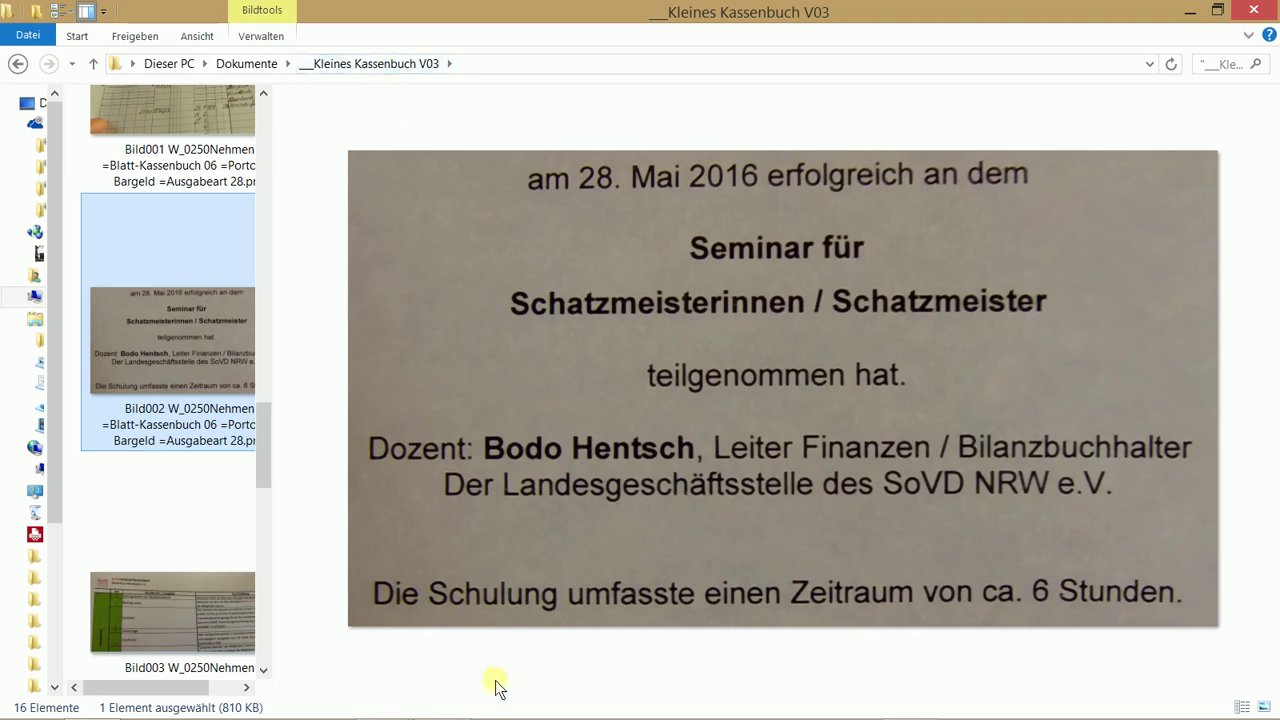
mouse_move(482, 716)
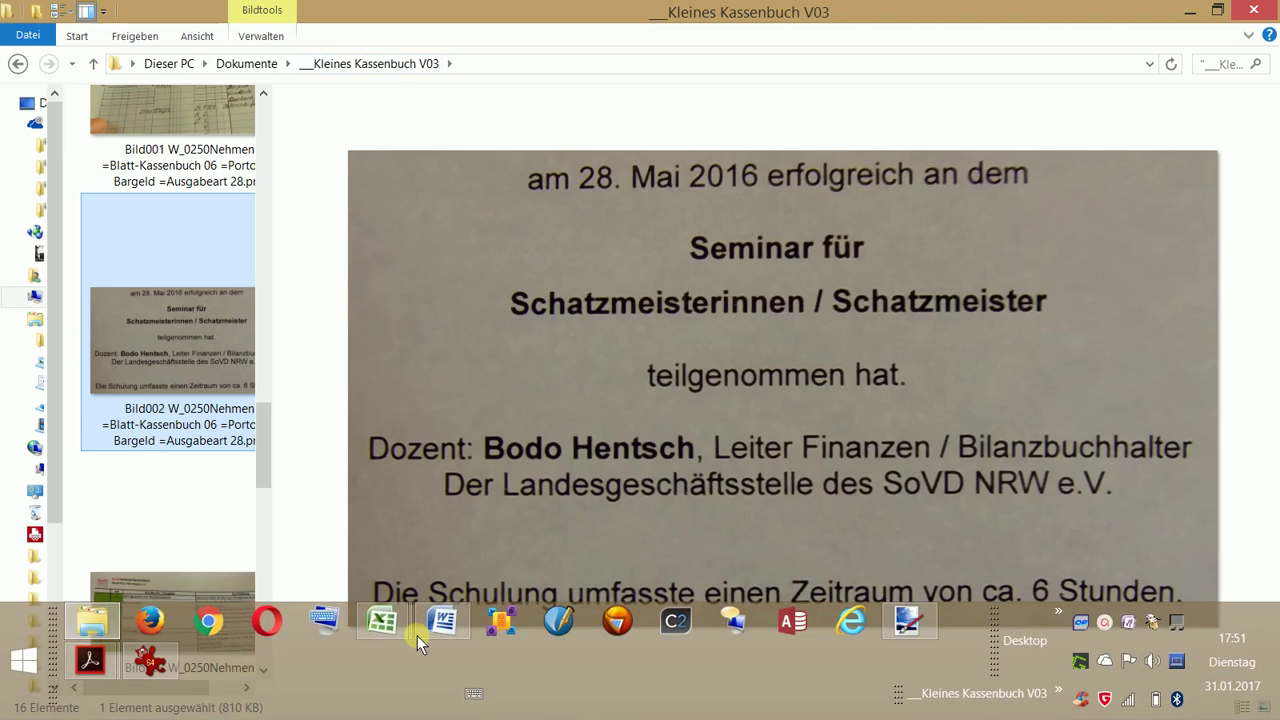
mouse_move(393, 626)
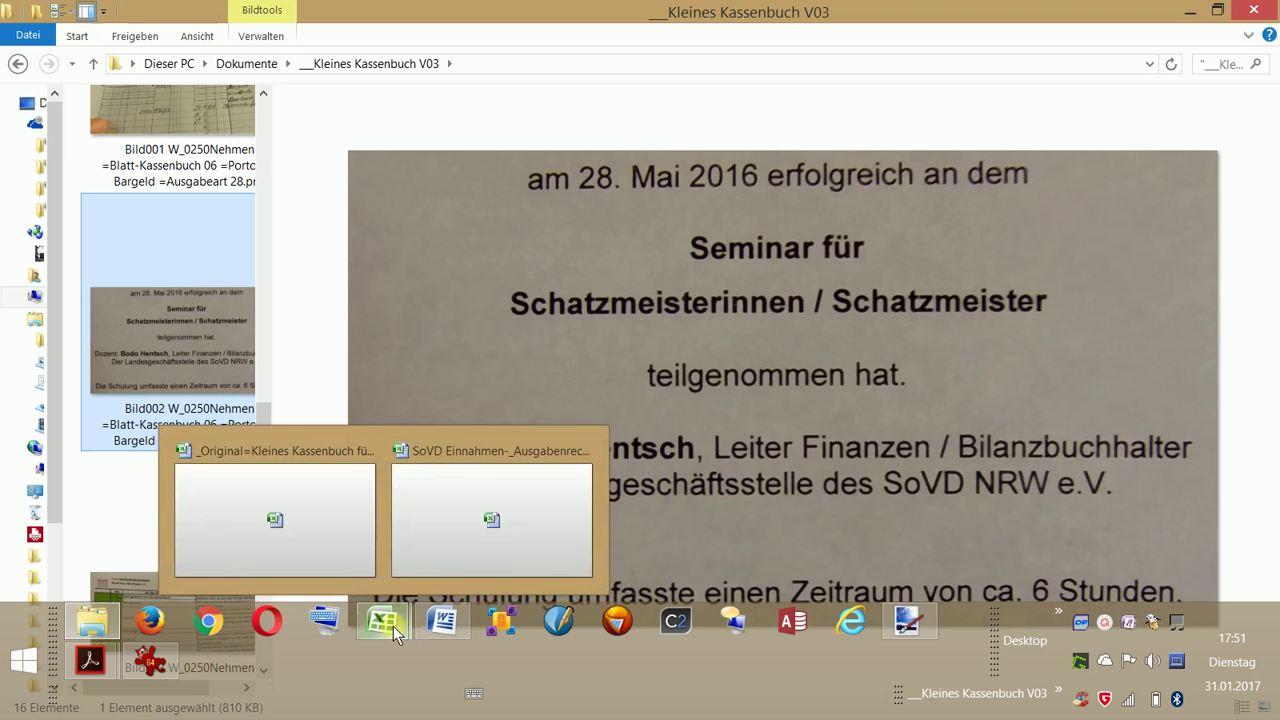
click(263, 448)
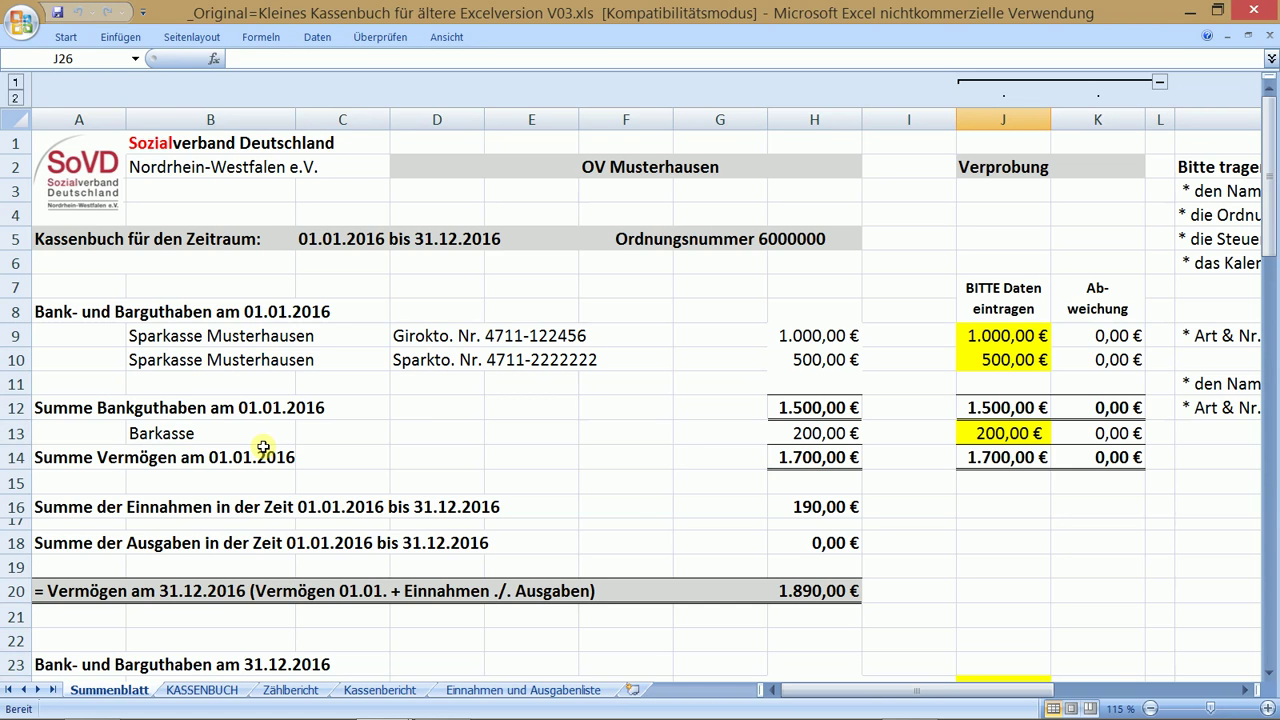
Step: With the screen magnifier on, examine the Summenblatt sheet's entry fields in columns M and N, column J, and rows 8 to 14
click(114, 692)
key(super+plus)
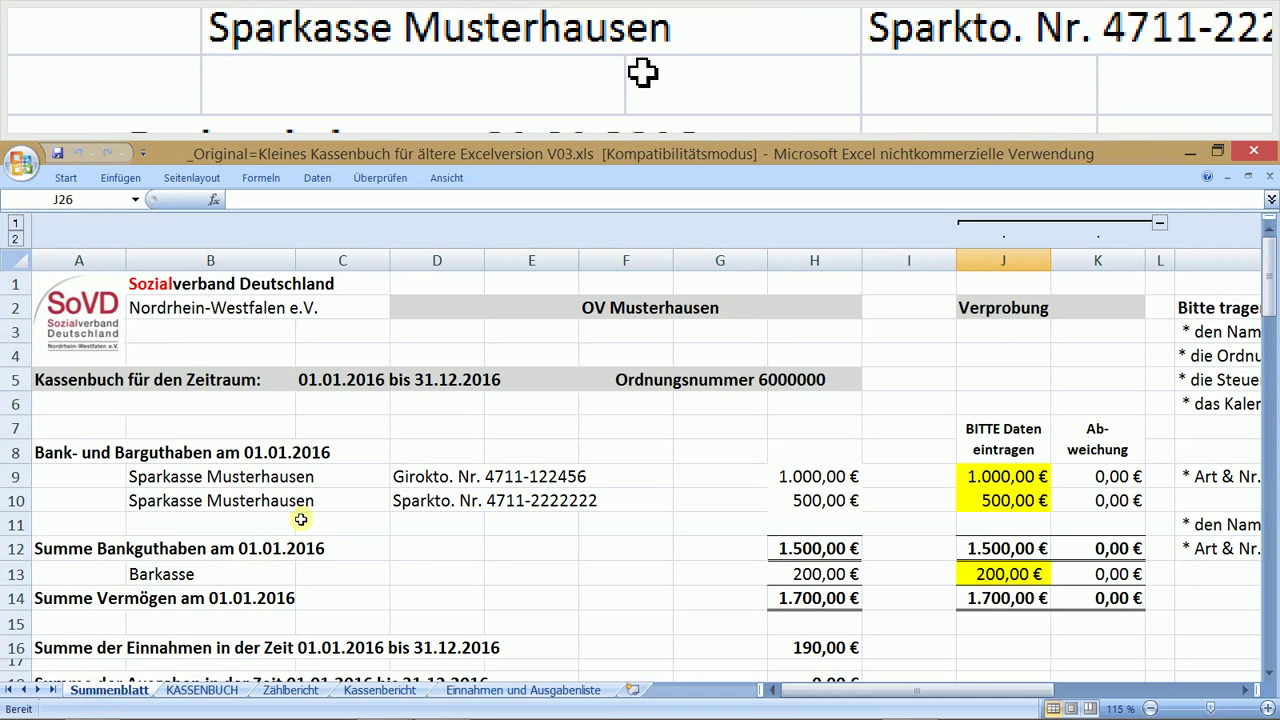
drag(817, 684, 1051, 672)
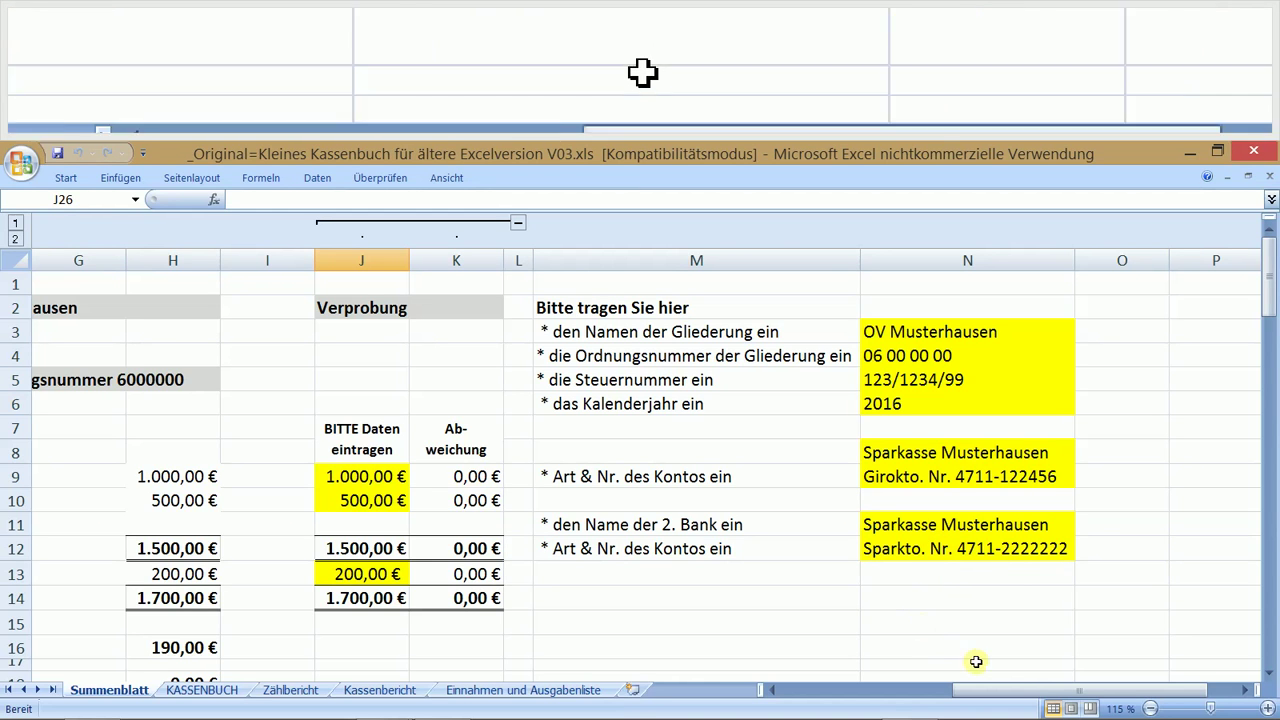
drag(996, 694, 700, 690)
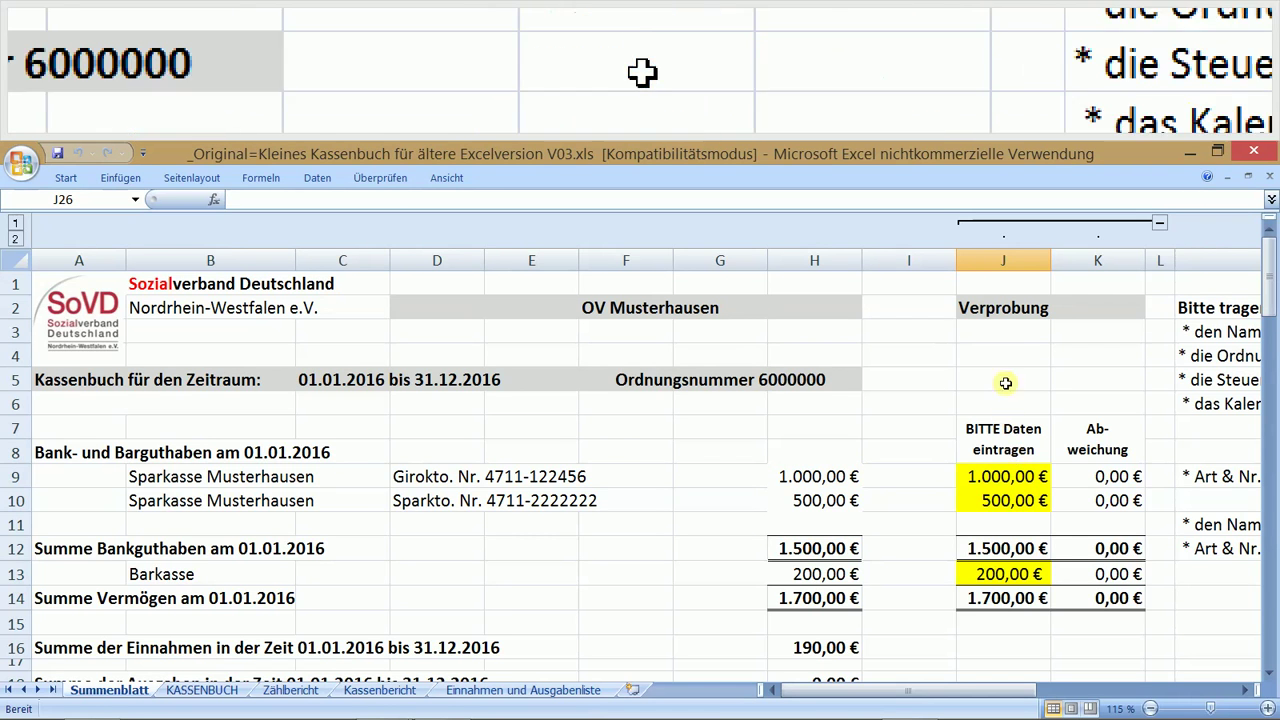
click(1007, 259)
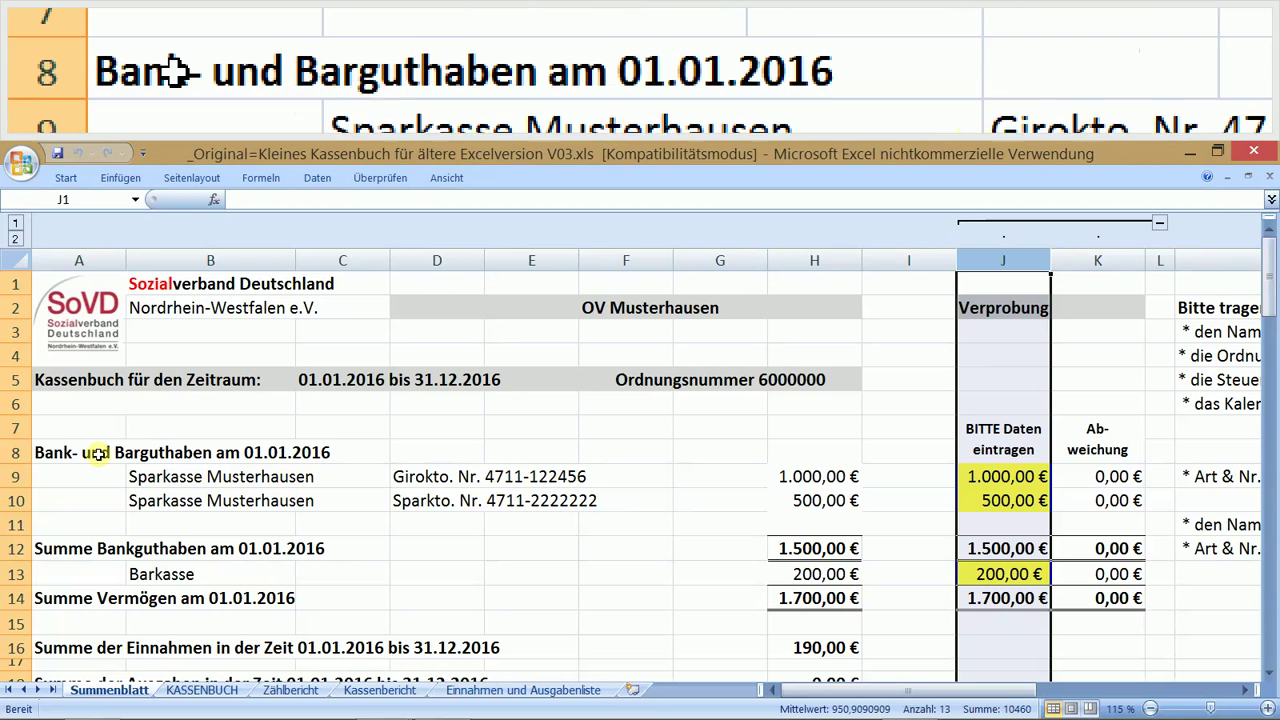
drag(16, 452, 12, 598)
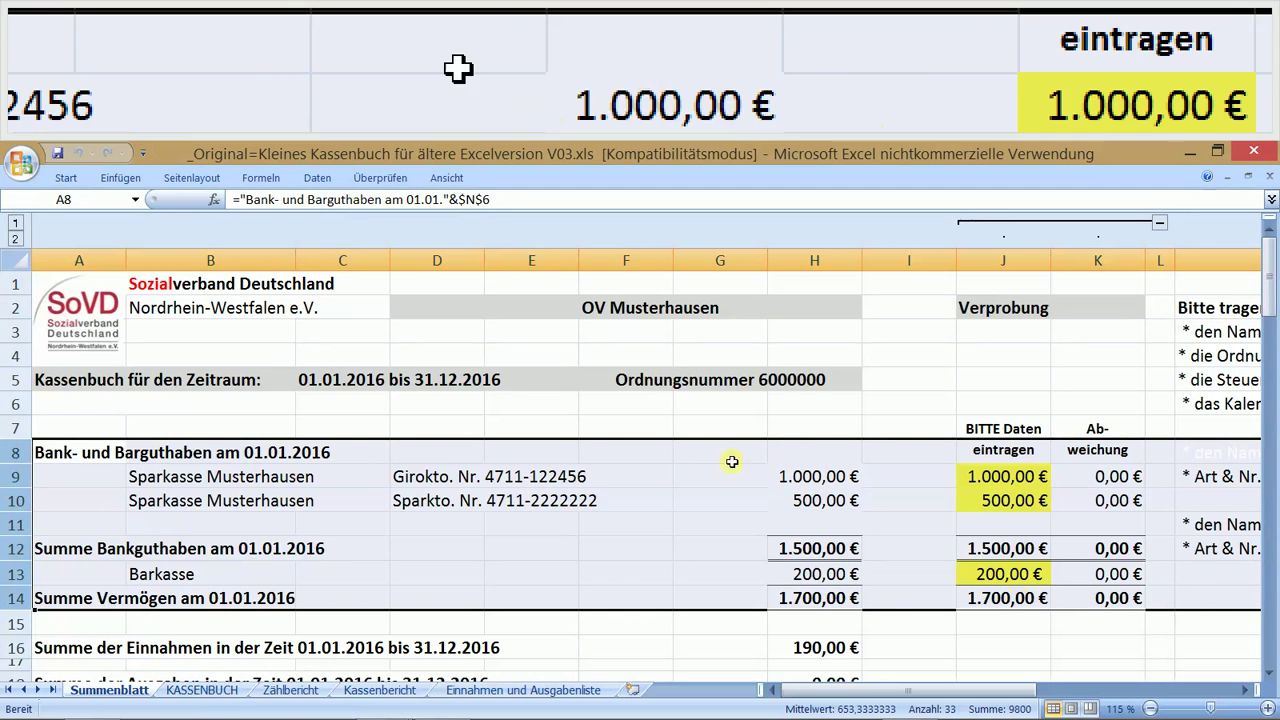
Step: On the KASSENBUCH sheet, select the Art column E and read the comments on types 1 and 4
click(190, 690)
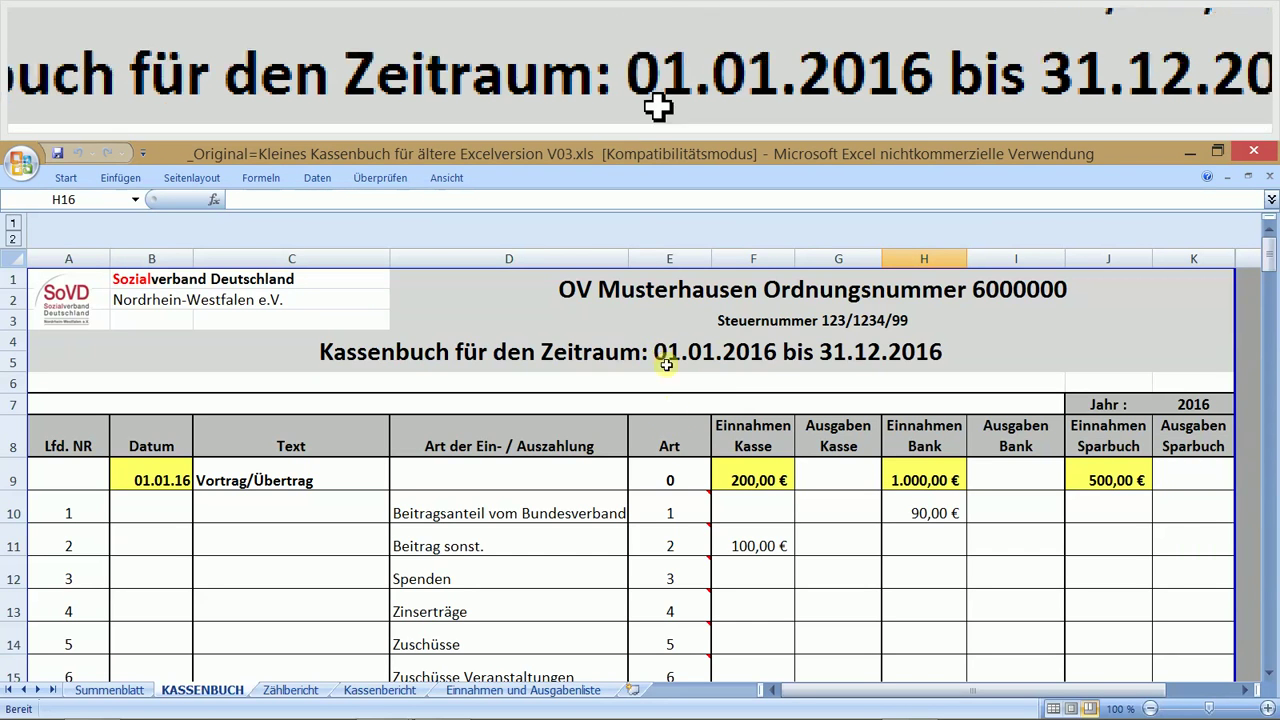
click(666, 257)
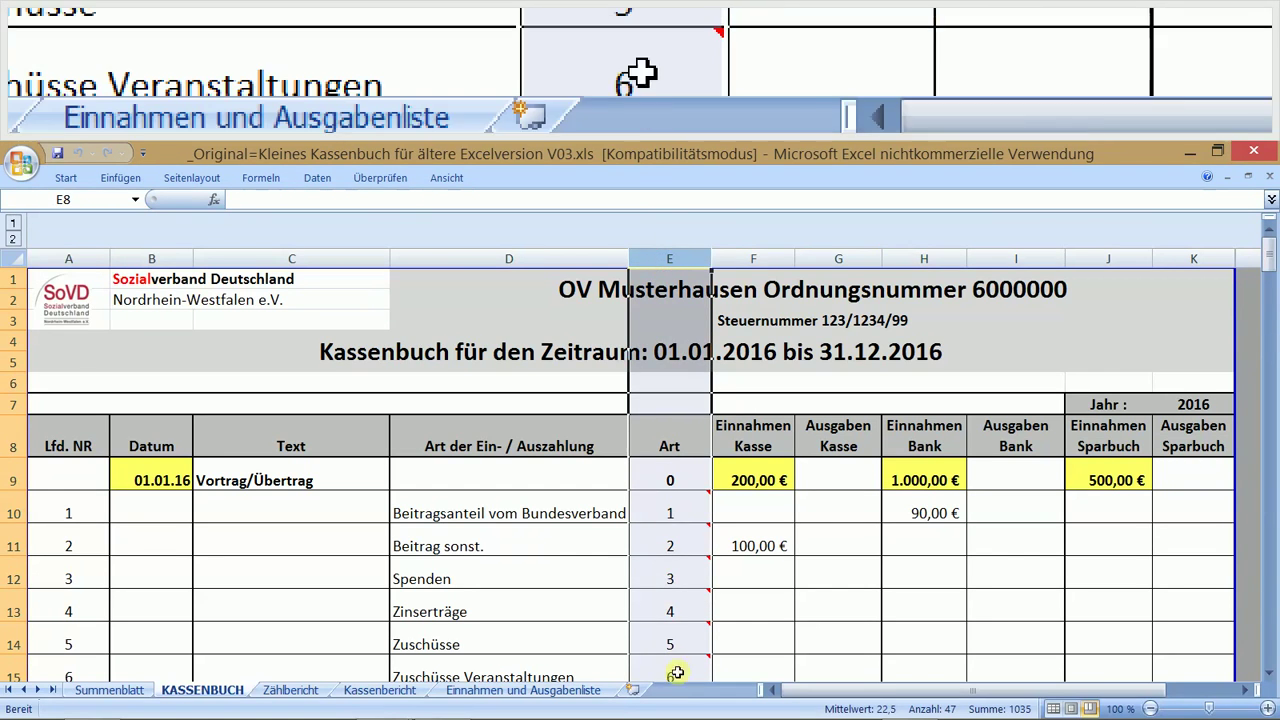
mouse_move(664, 507)
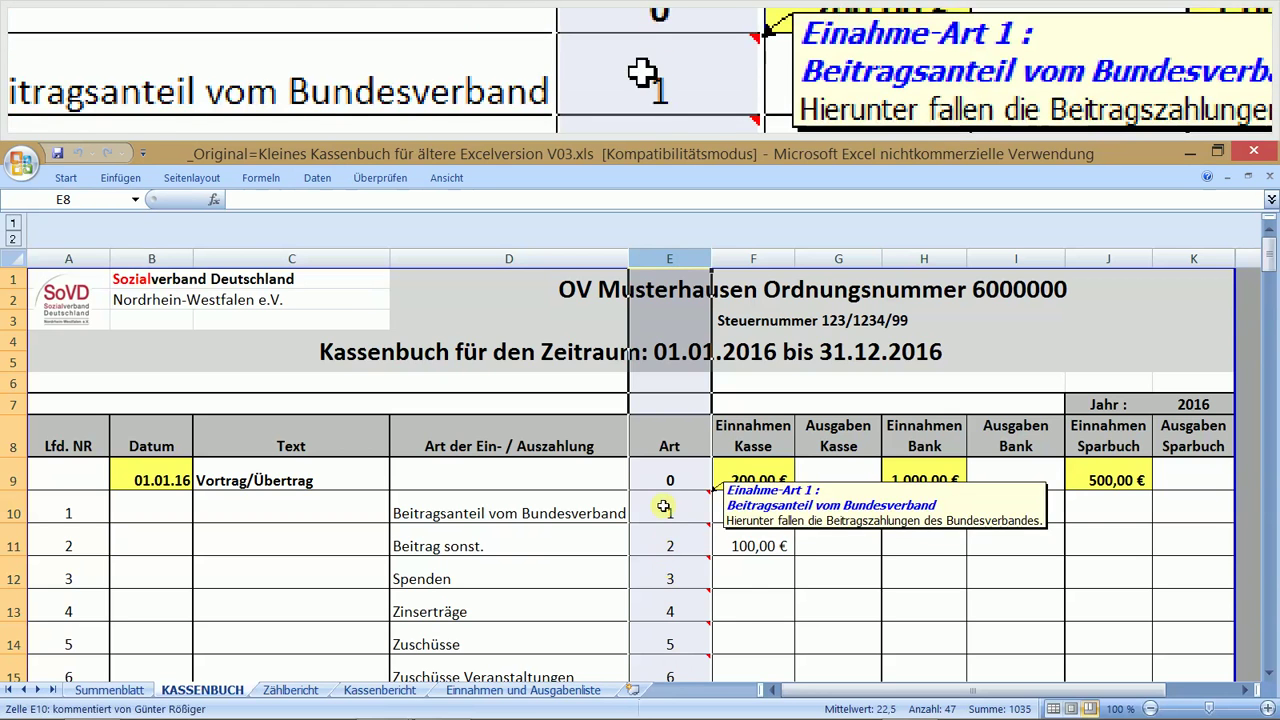
mouse_move(681, 611)
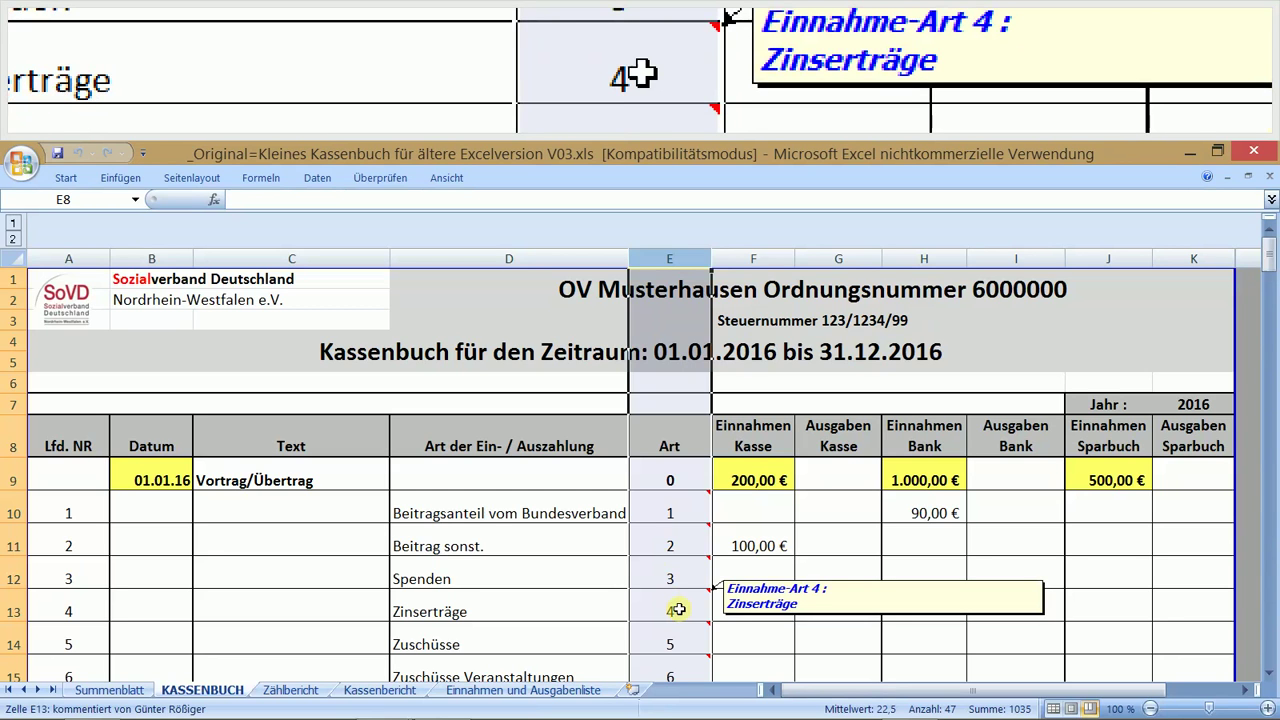
Step: Switch to Adobe Acrobat Reader and look through the Kassen-Einzahlungs-Beleg form in the Einzahlungs- +Ausgabebelege PDF
mouse_move(150, 716)
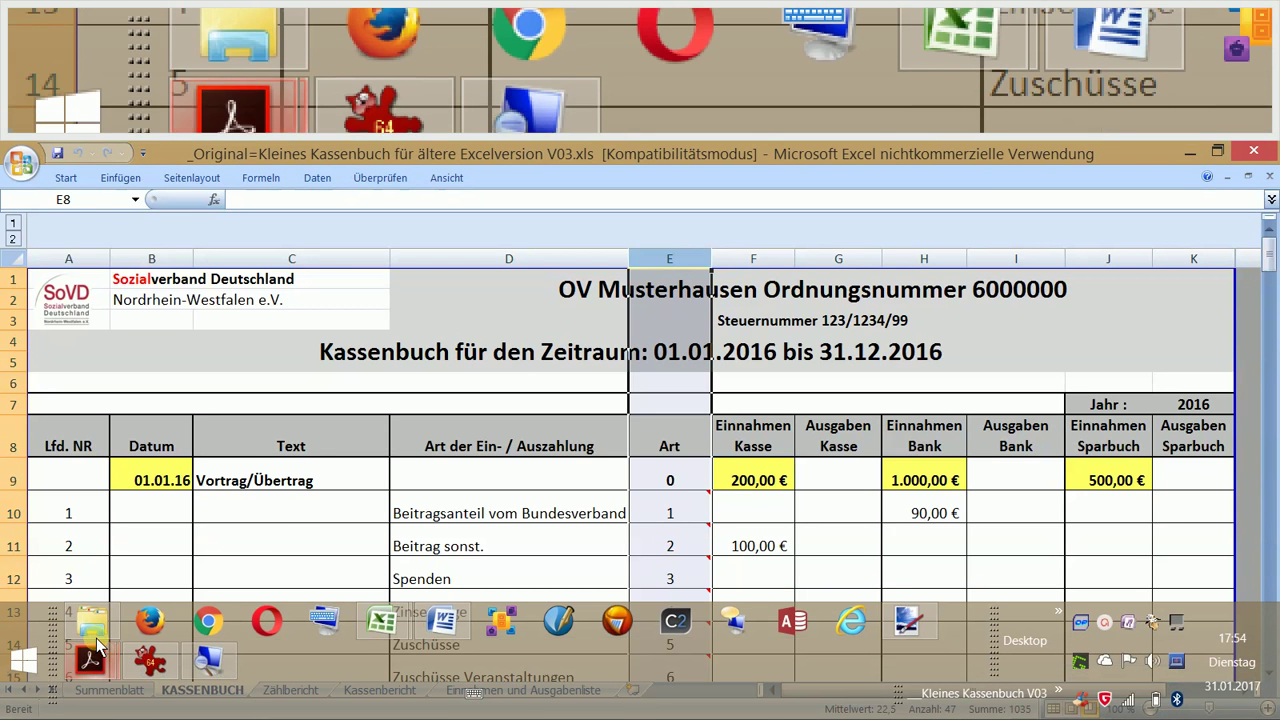
mouse_move(100, 666)
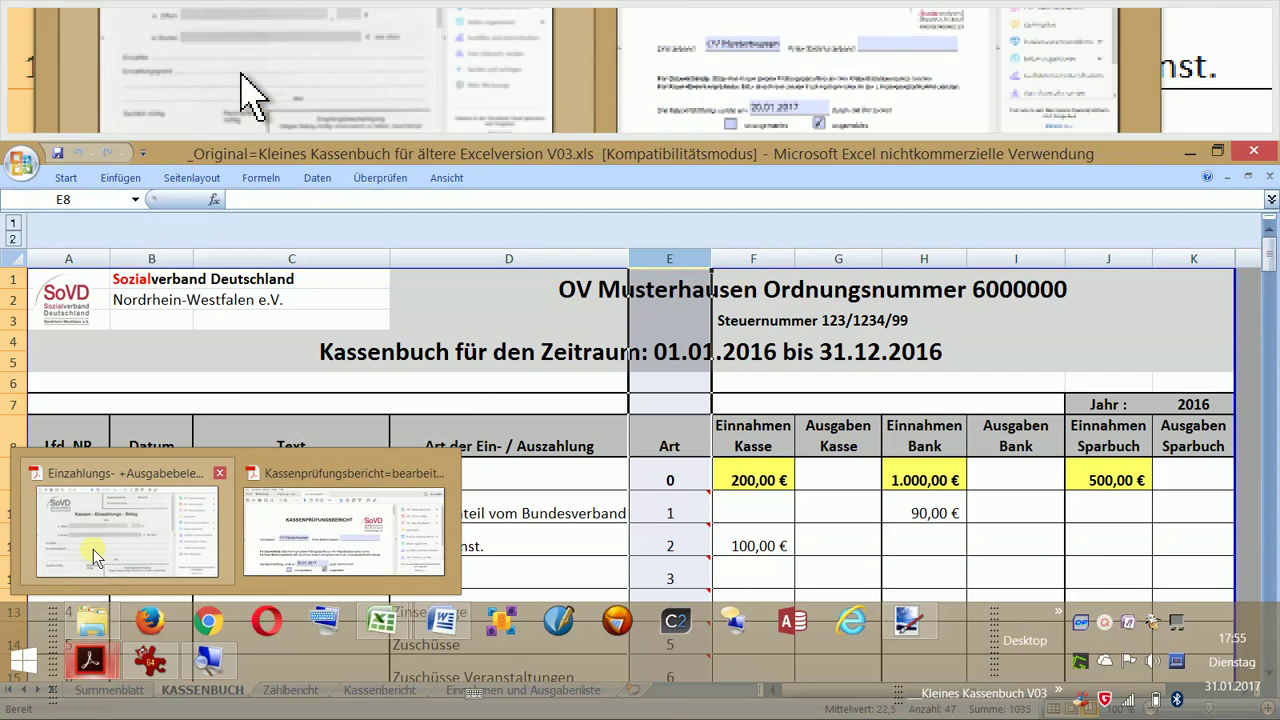
click(92, 549)
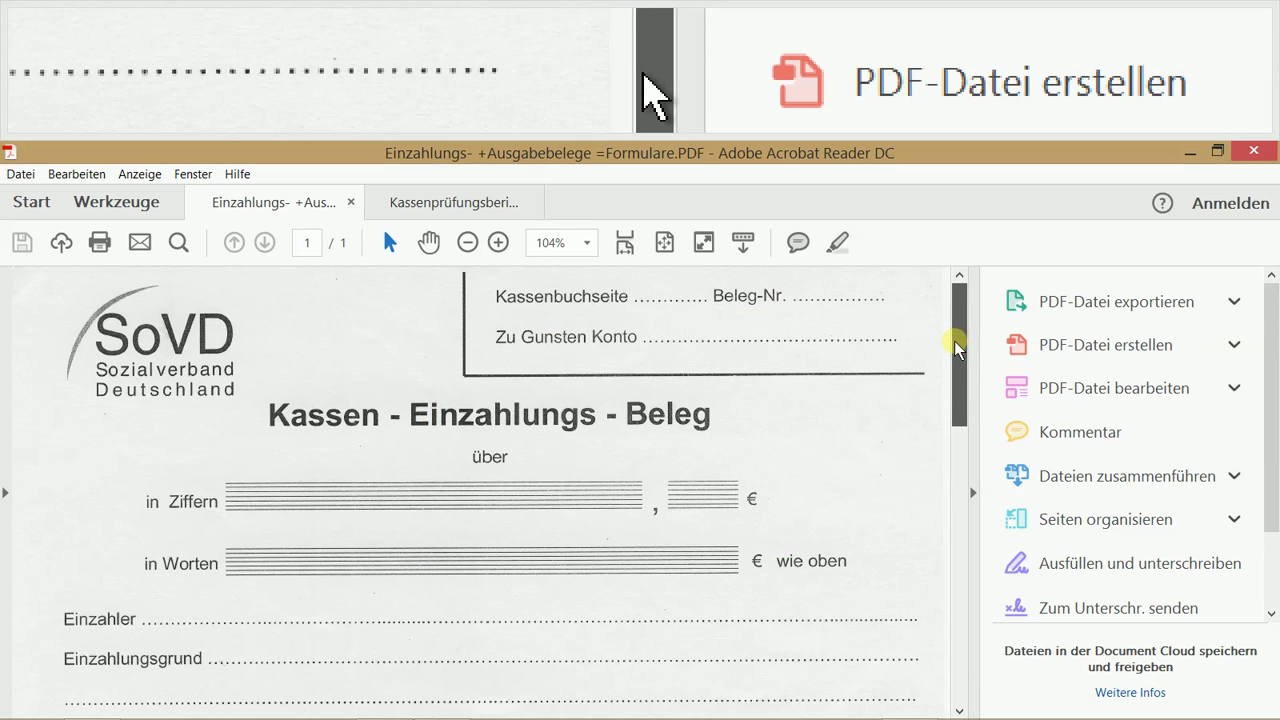
drag(954, 341, 976, 430)
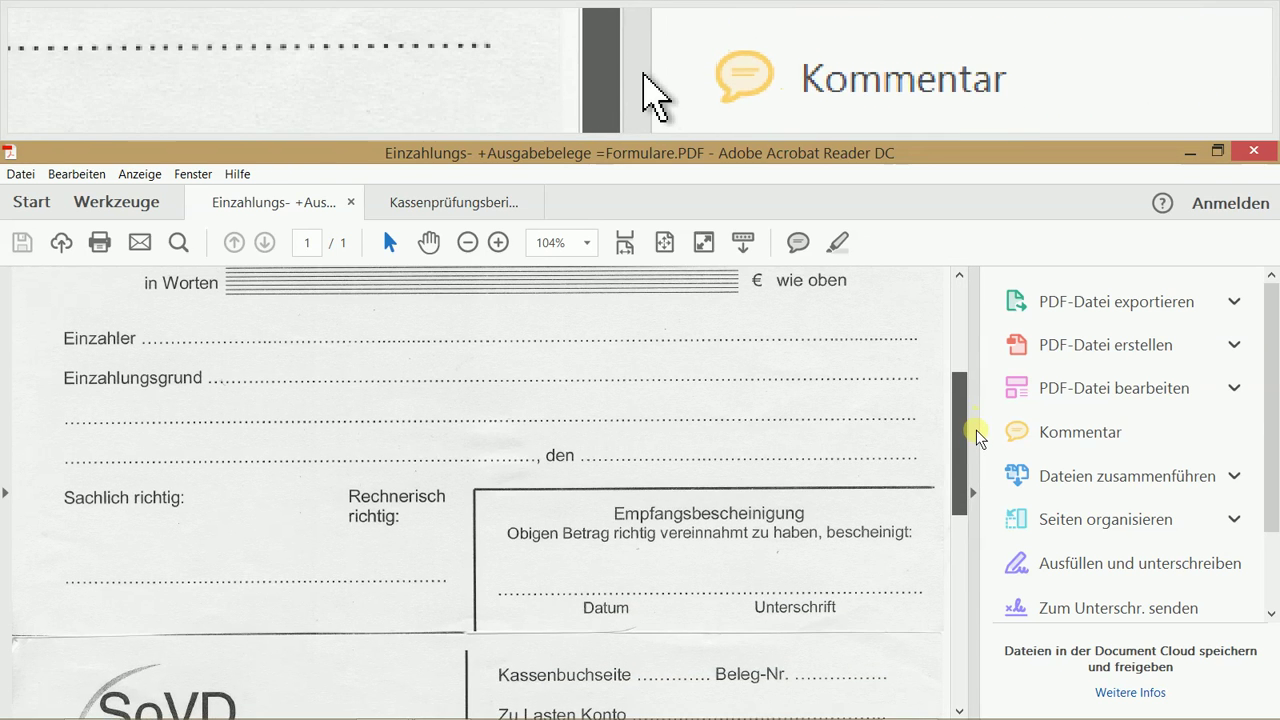
drag(976, 430, 973, 367)
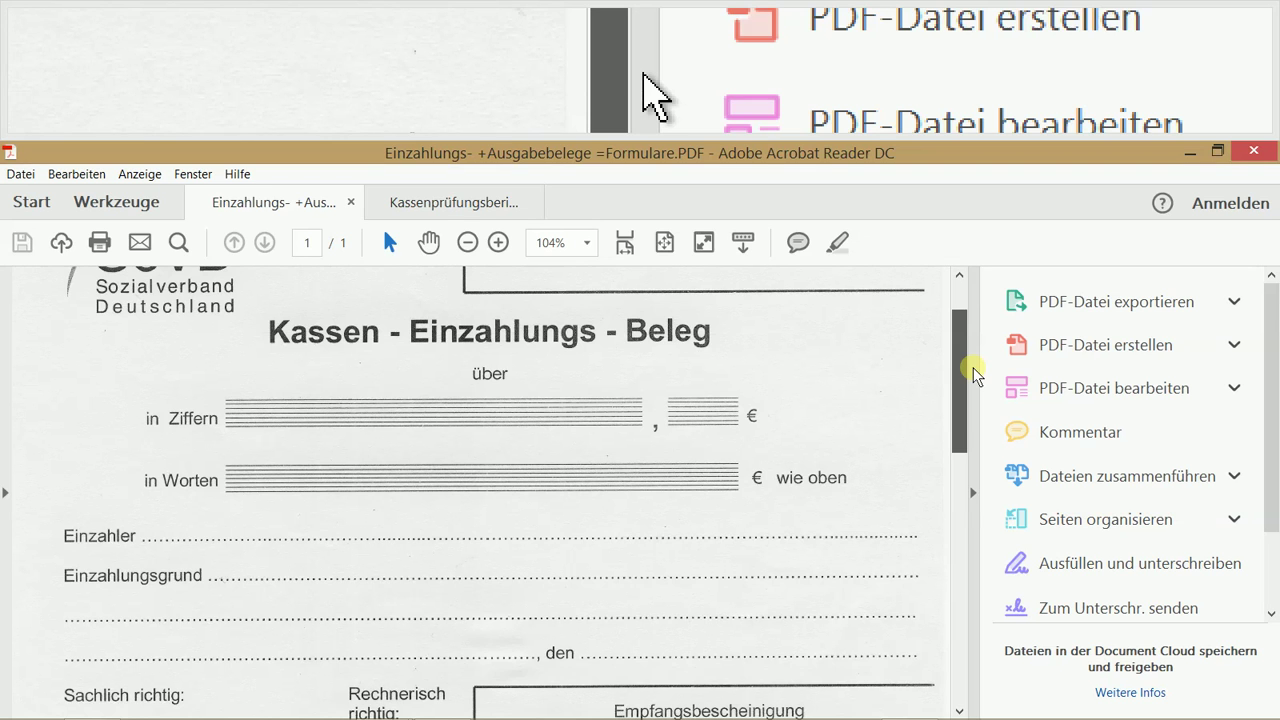
drag(973, 367, 966, 321)
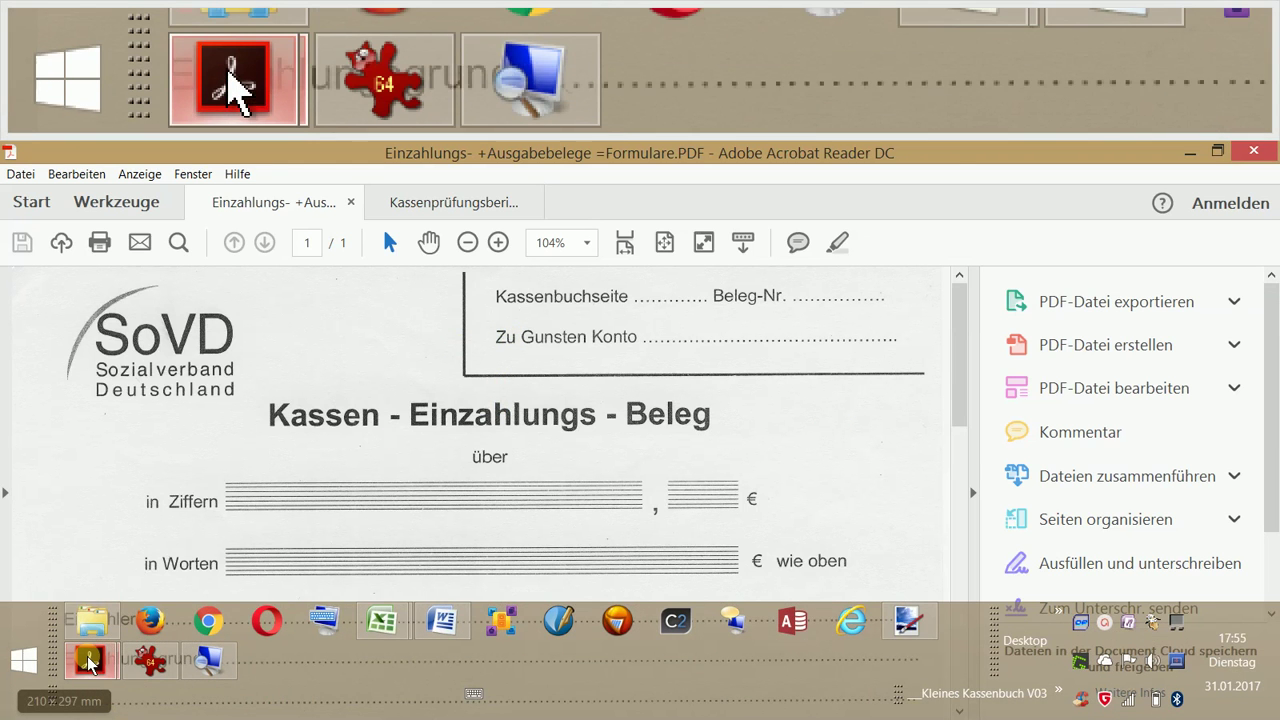
Step: Switch to IrfanView and view the lower part of the photographed paper Kassenbuch with the Porto booking
mouse_move(88, 662)
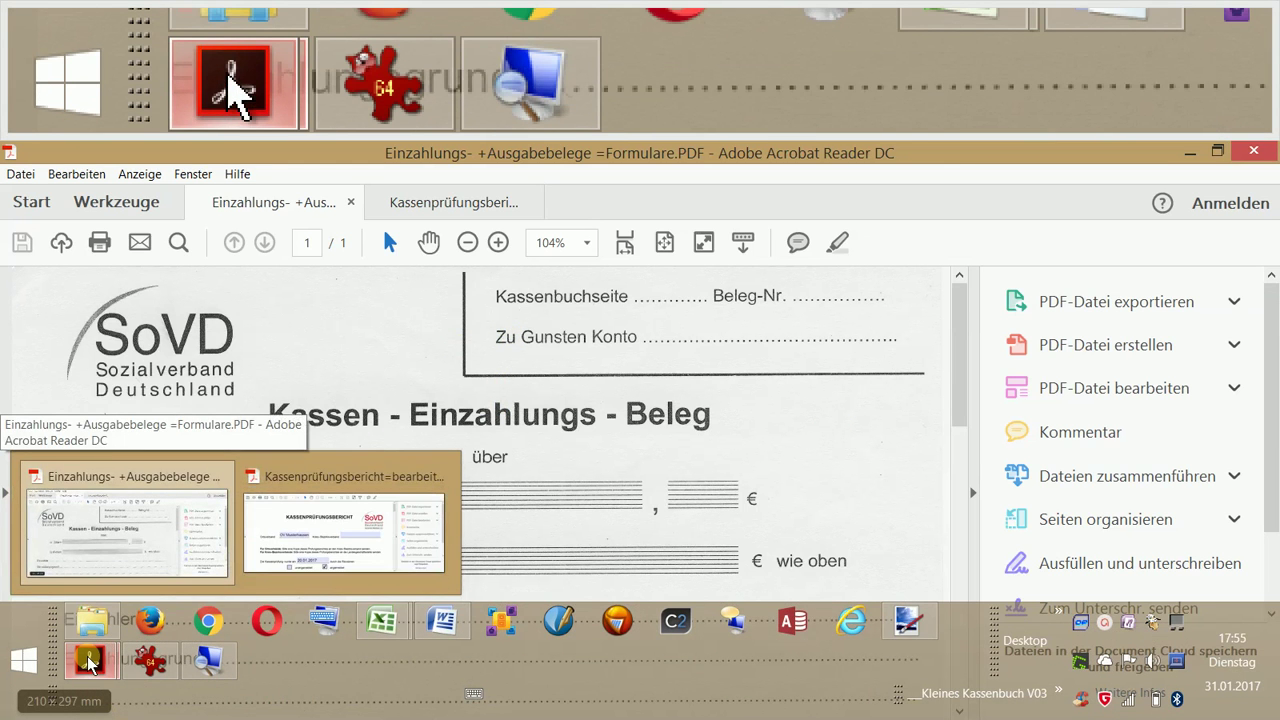
click(147, 664)
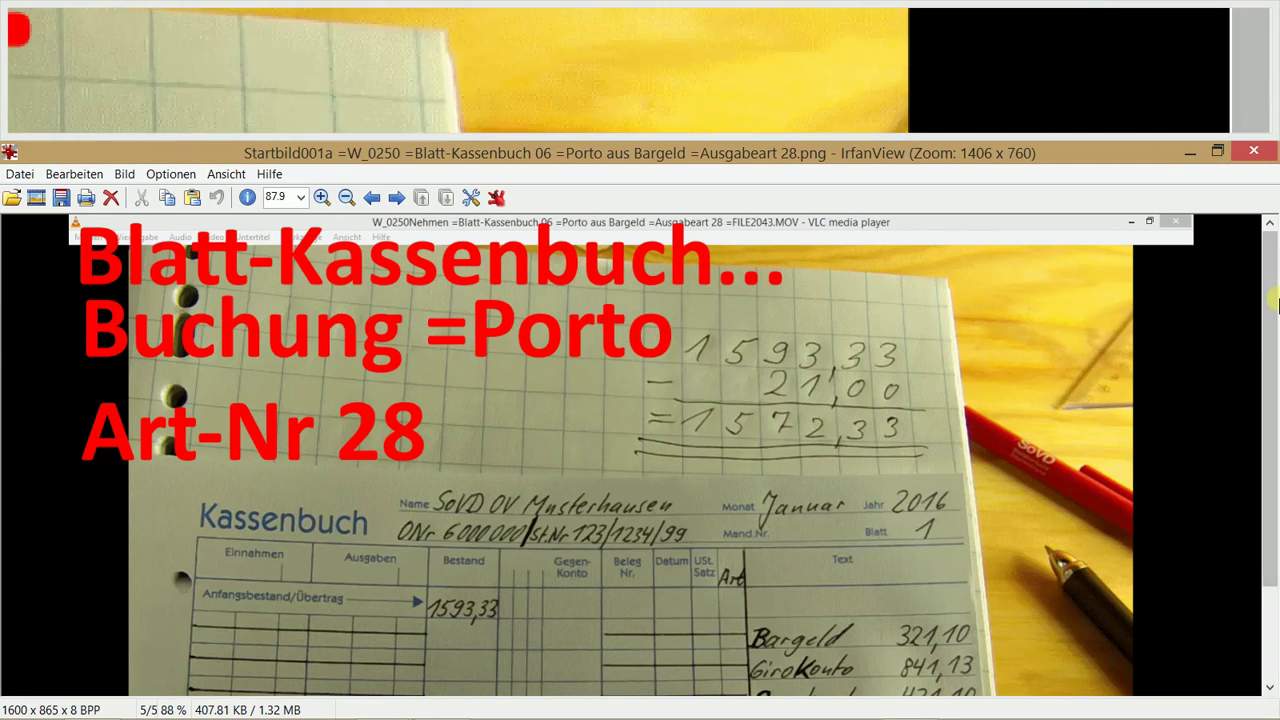
drag(1273, 318, 1273, 413)
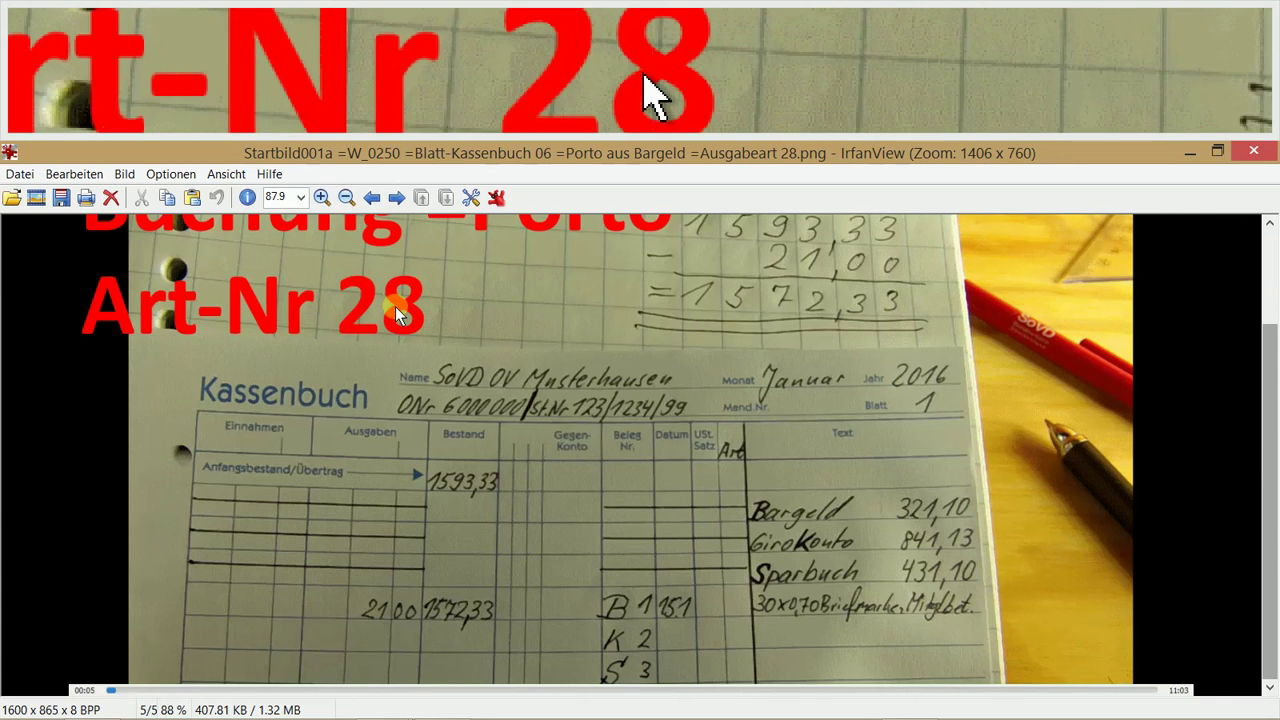
Step: Switch back to the _Original=Kleines Kassenbuch workbook in Excel and look up Porto / Paketgebühren in the Einnahmen und Ausgabenliste sheet
mouse_move(375, 705)
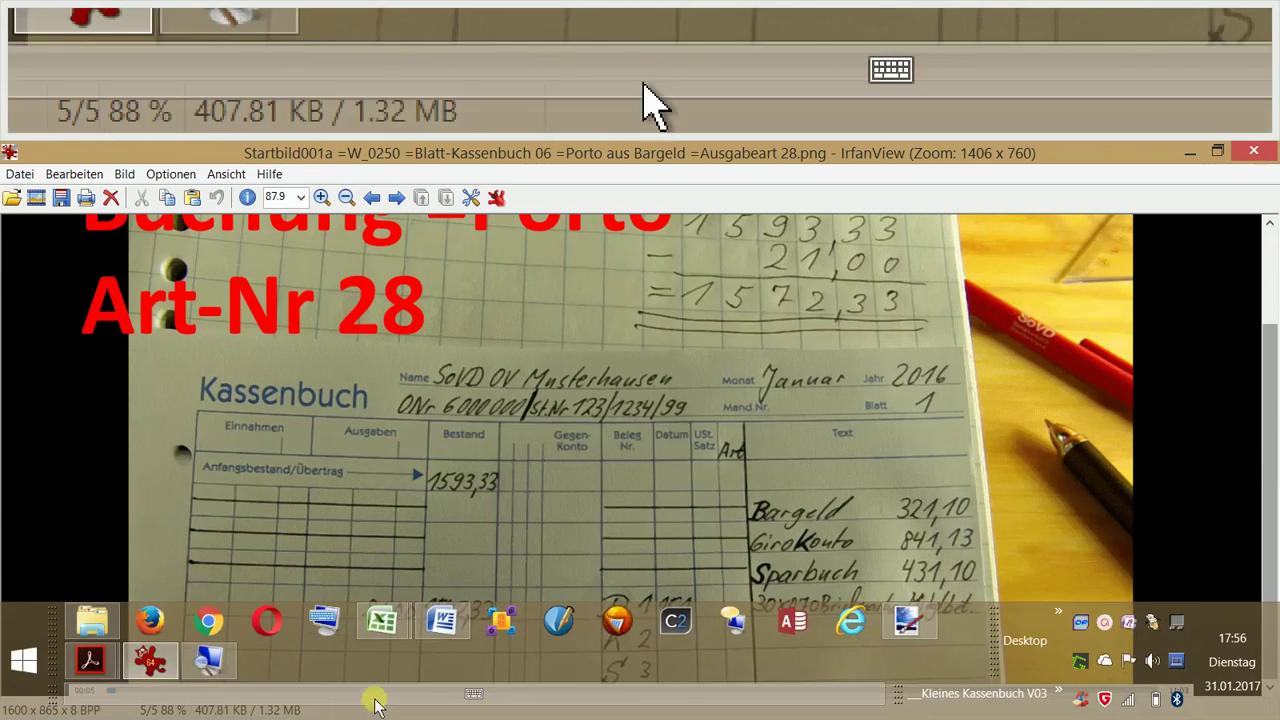
mouse_move(380, 628)
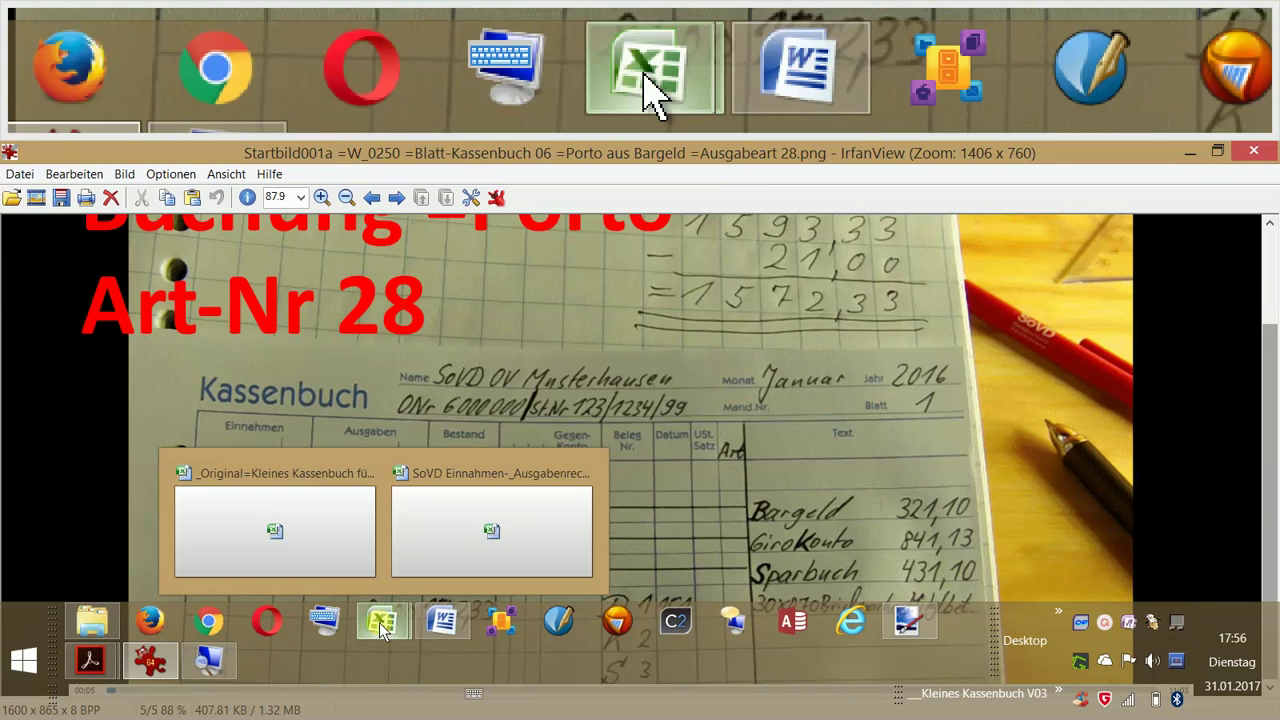
click(304, 475)
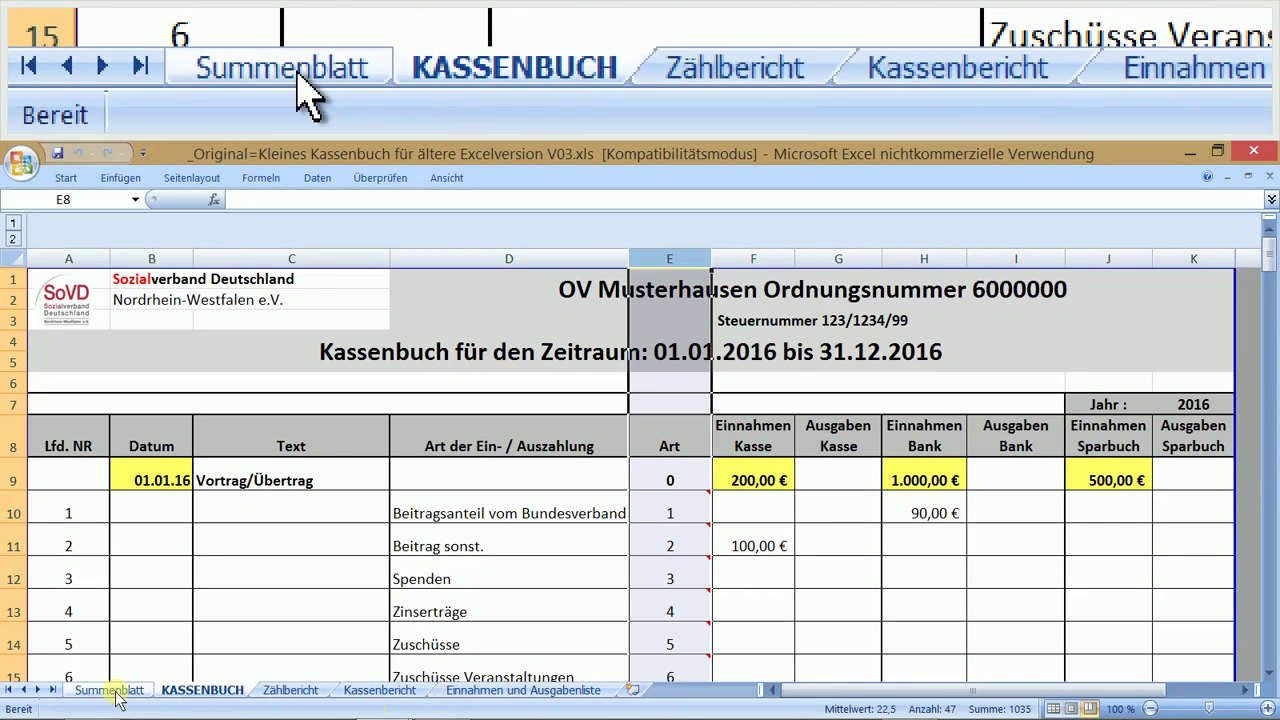
click(476, 692)
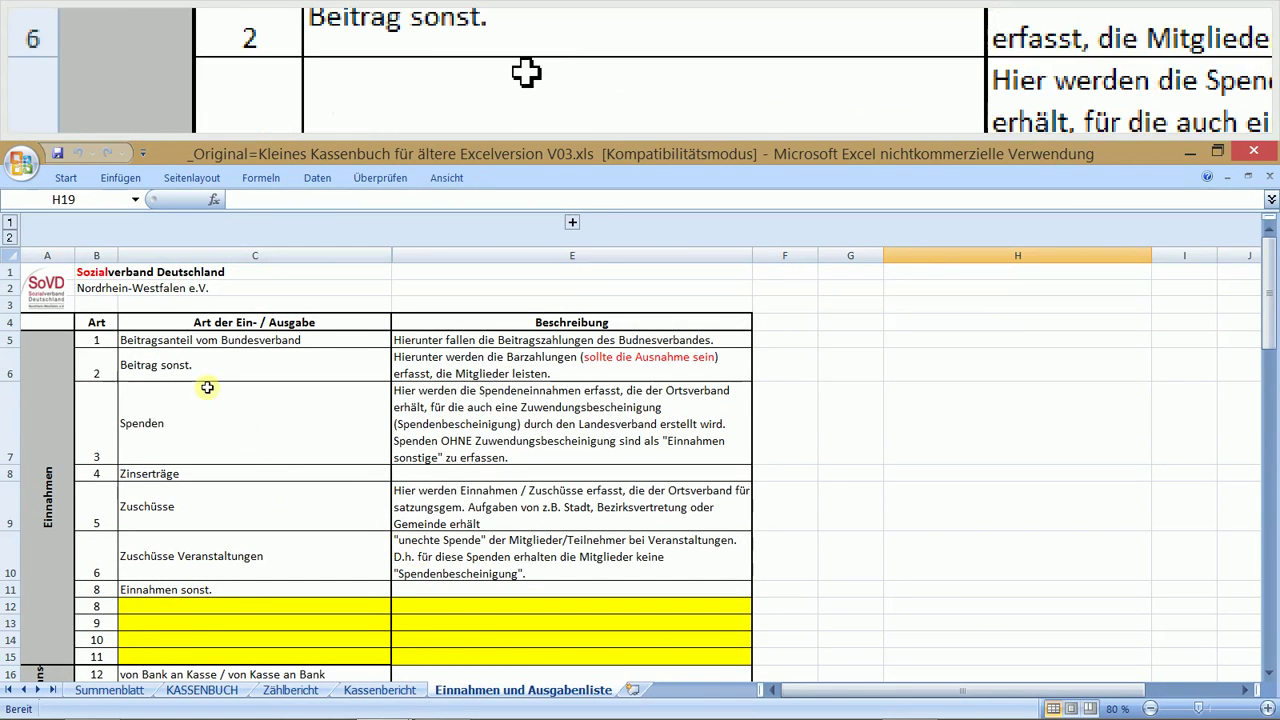
scroll(207, 387, down, 1)
scroll(207, 387, down, 5)
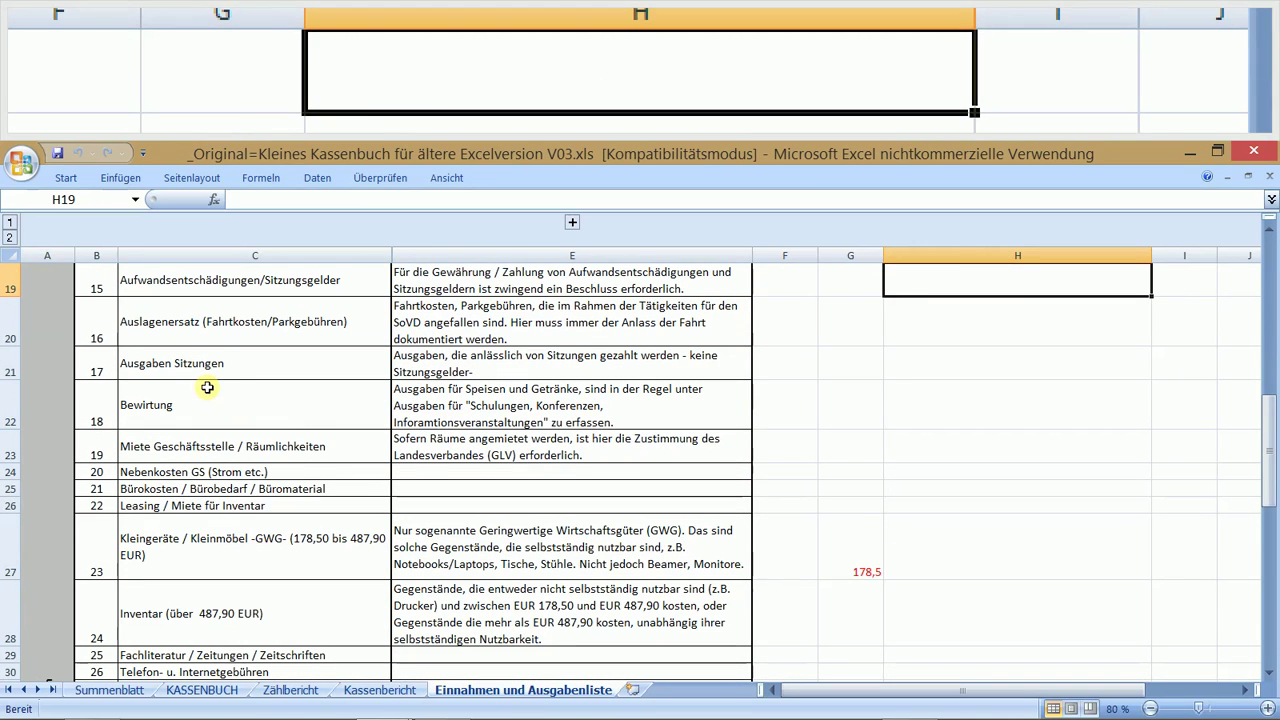
scroll(209, 405, down, 2)
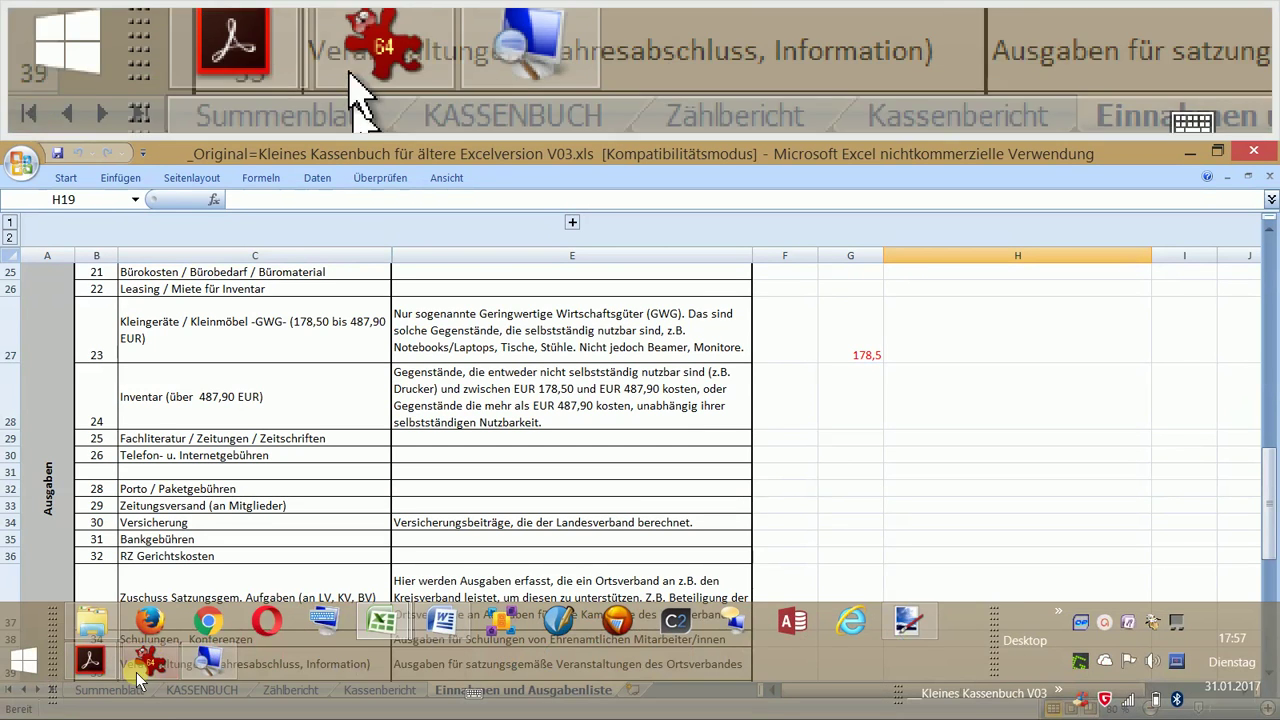
Step: Check the Art field of the stamp purchase in the IrfanView picture and return to the Excel workbook
click(136, 667)
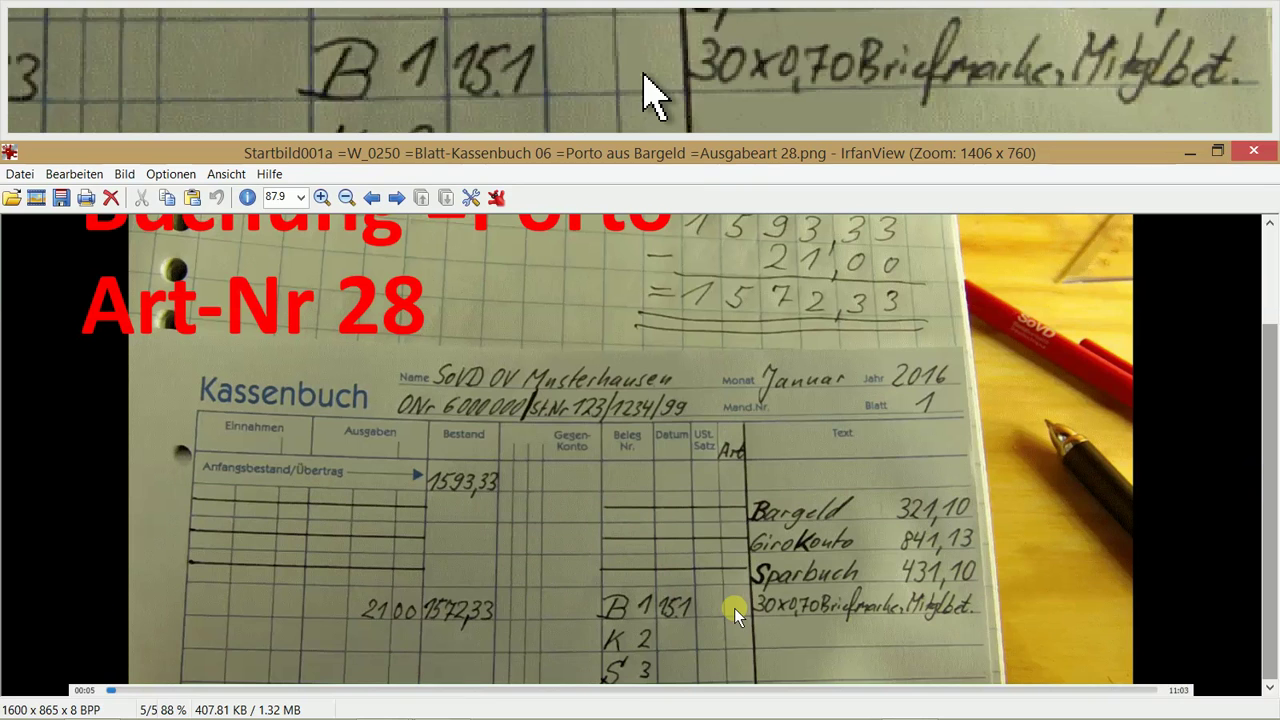
mouse_move(305, 710)
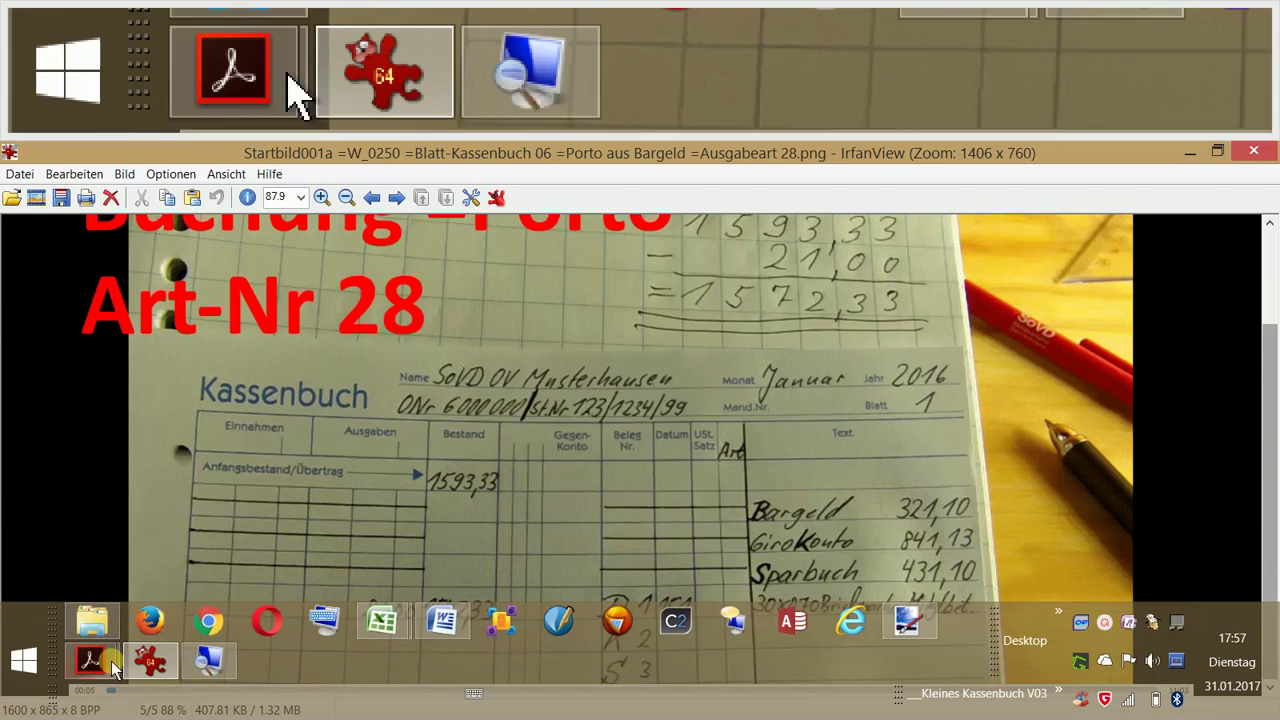
click(150, 665)
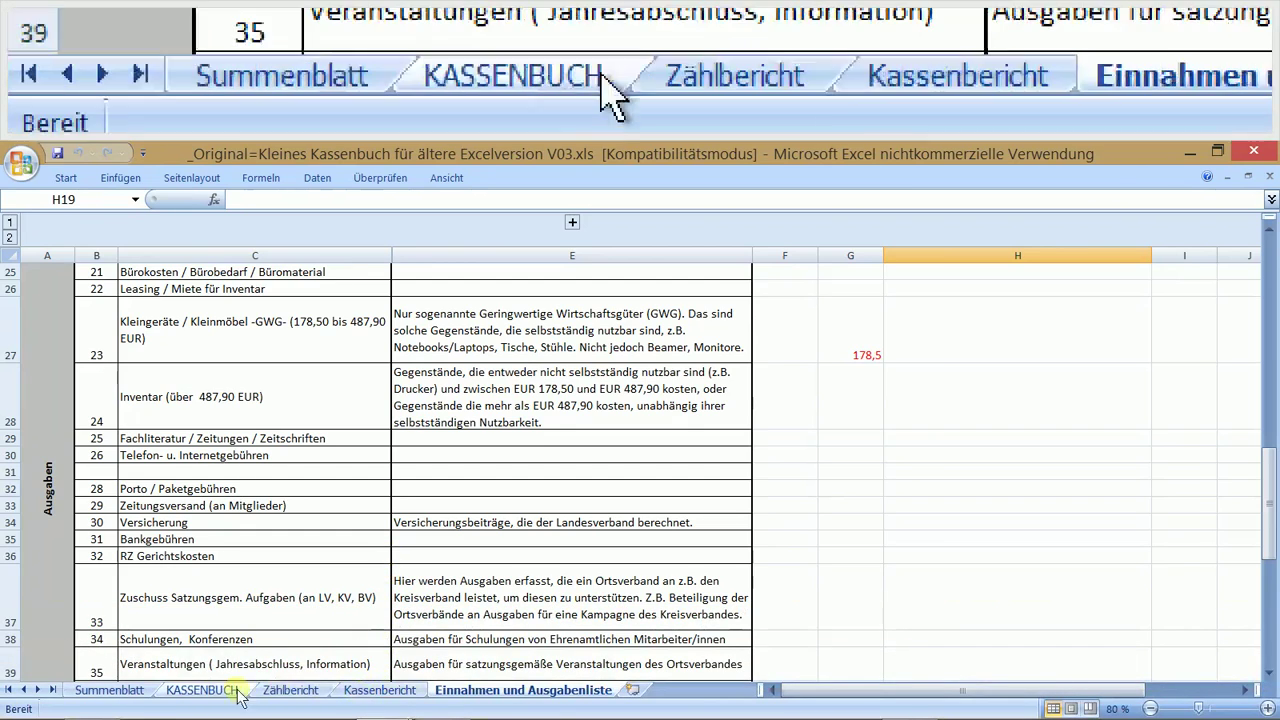
Step: On the KASSENBUCH sheet, select cell E37 with Art 28 for Porto / Paketgebühren and read its comment
click(203, 690)
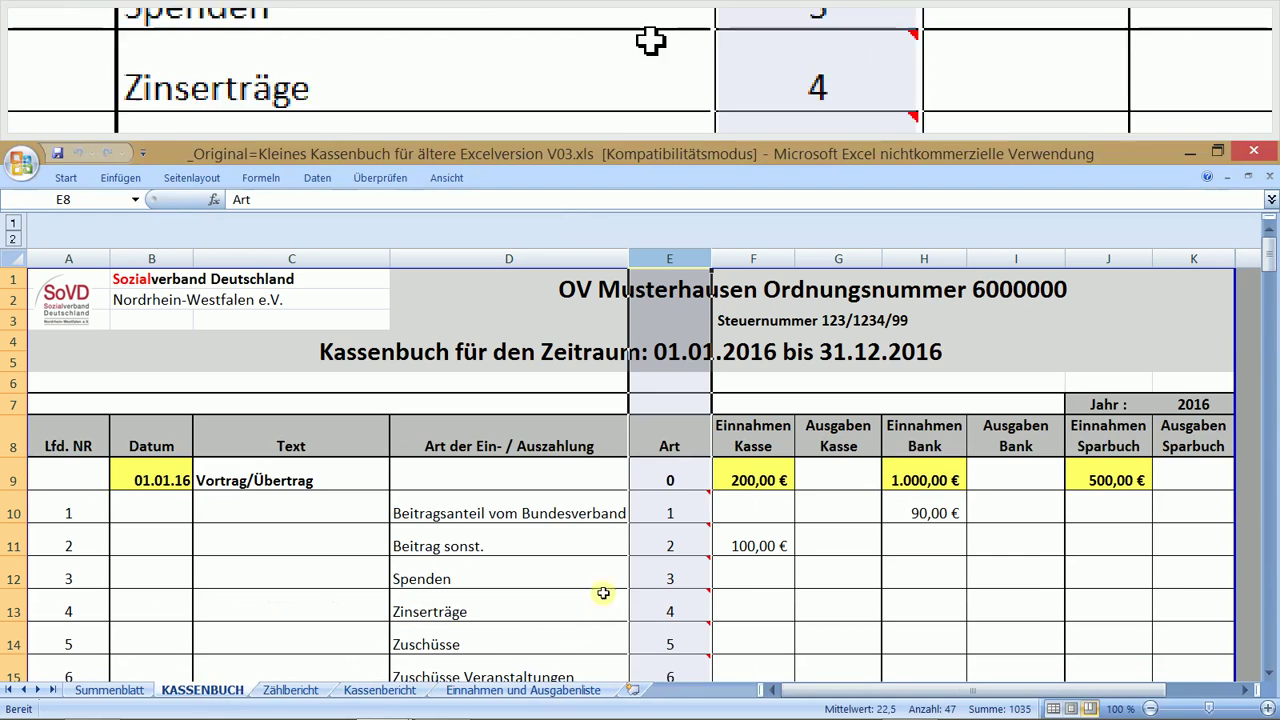
scroll(645, 595, down, 8)
scroll(648, 597, down, 3)
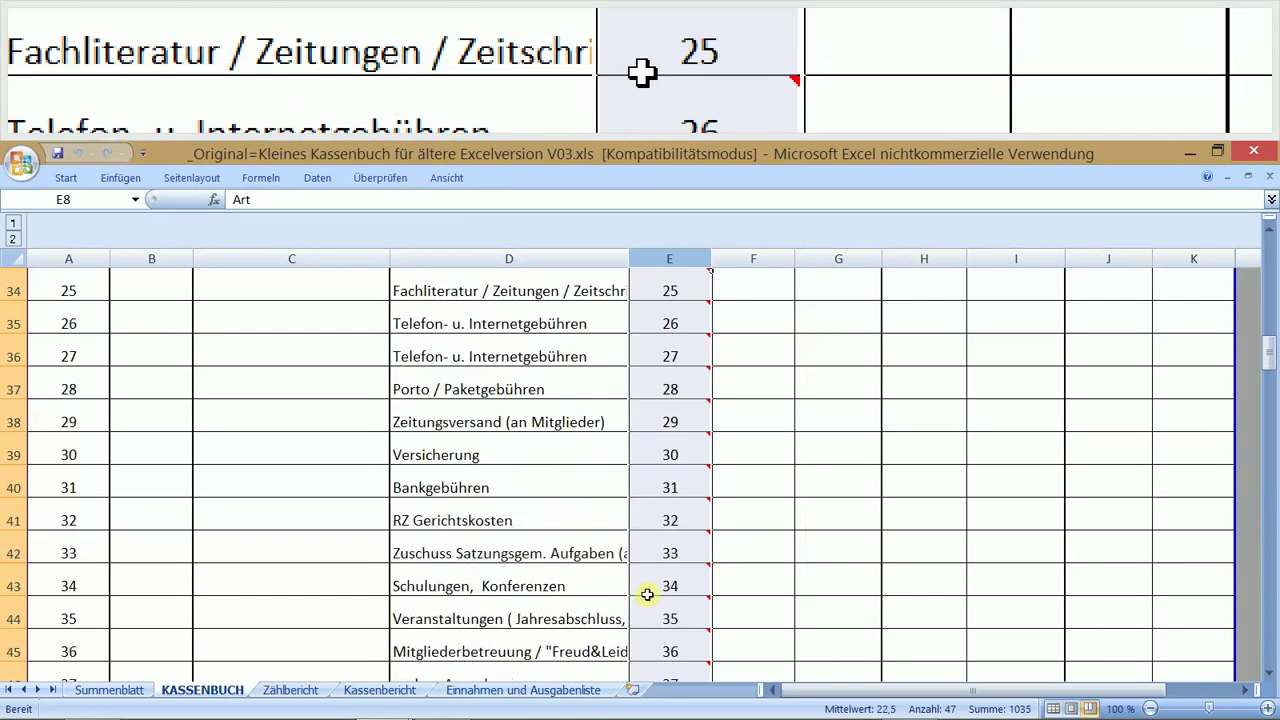
mouse_move(675, 386)
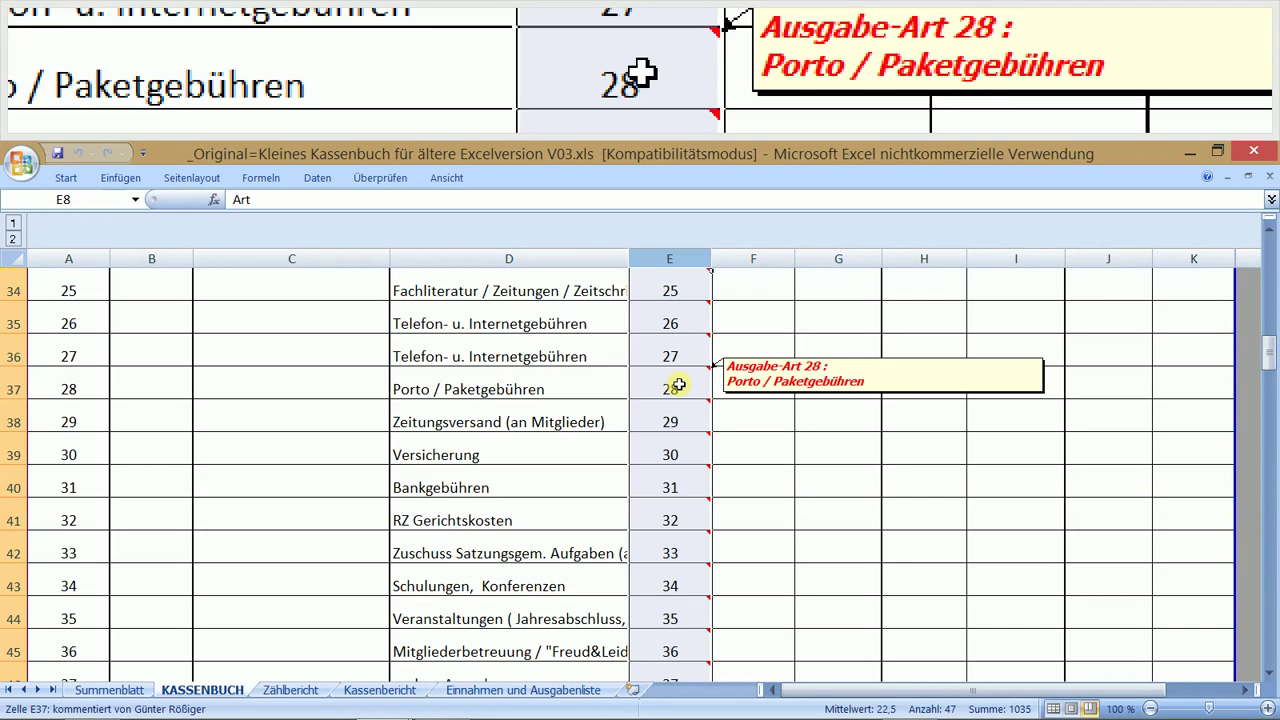
click(678, 385)
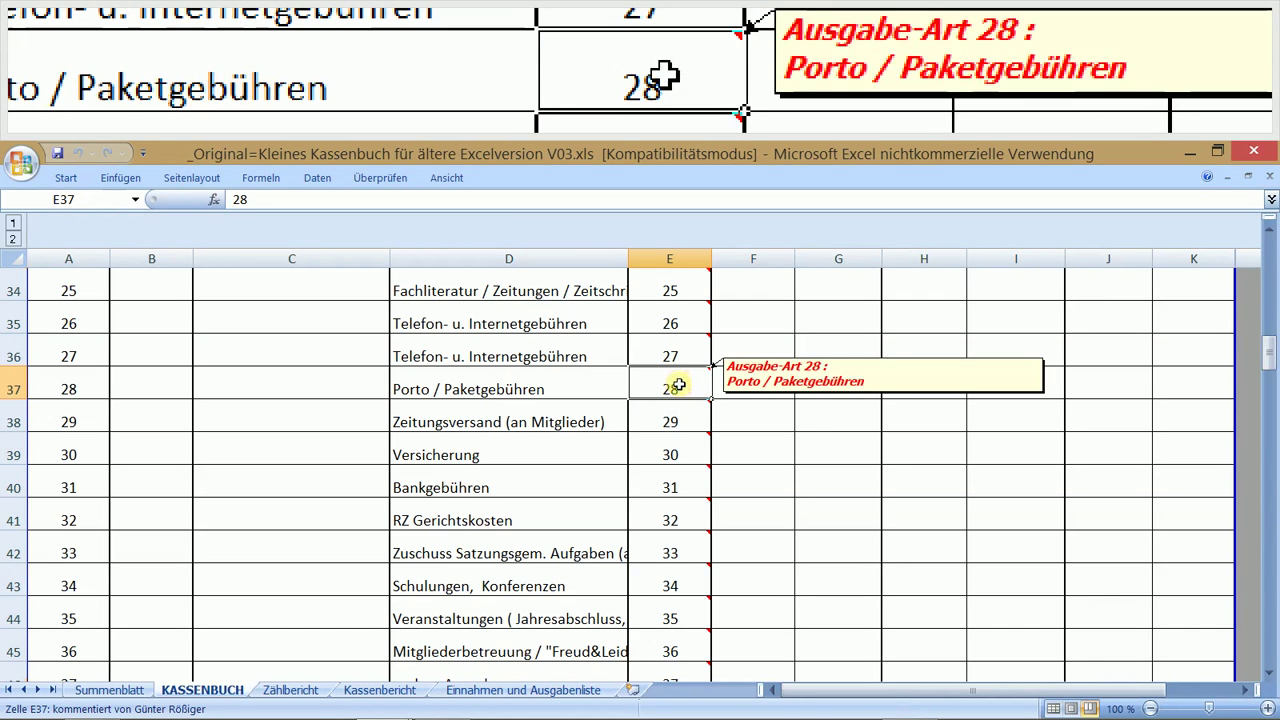
Step: Edit the comment of cell E37 and append the test text "sdfghgfdfghjhg" after Porto / Paketgebühren
right_click(679, 386)
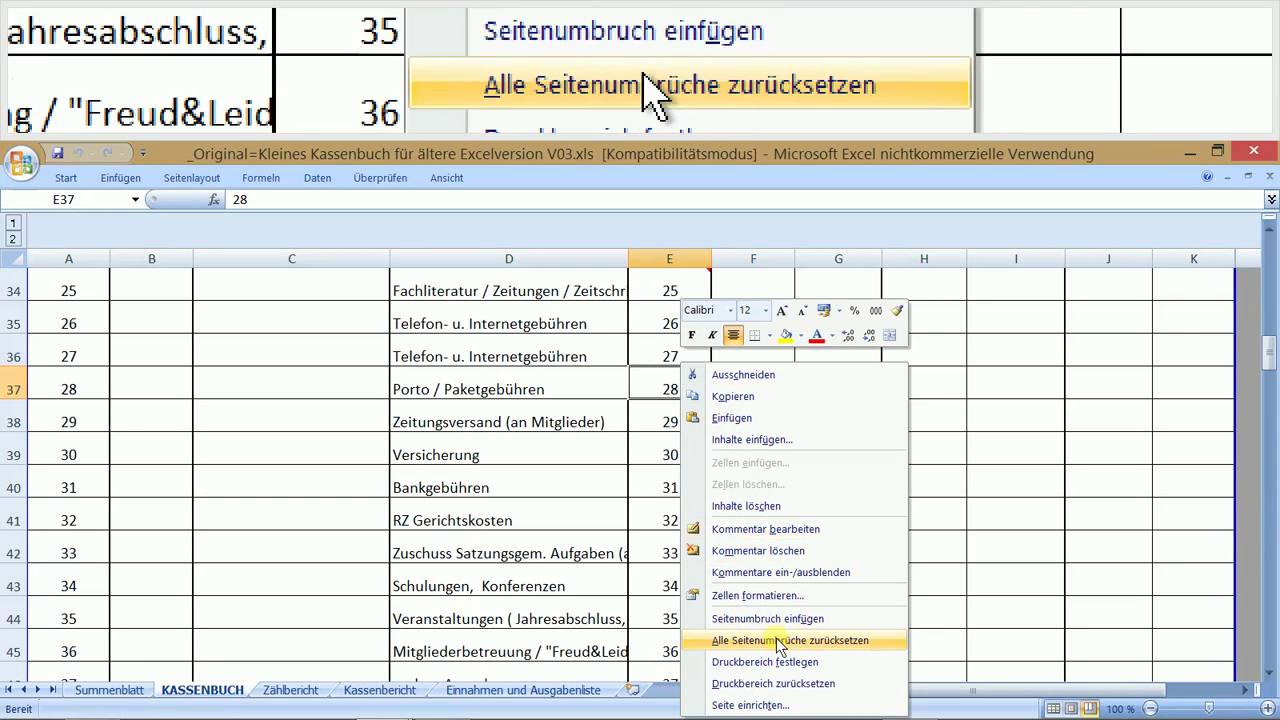
click(743, 530)
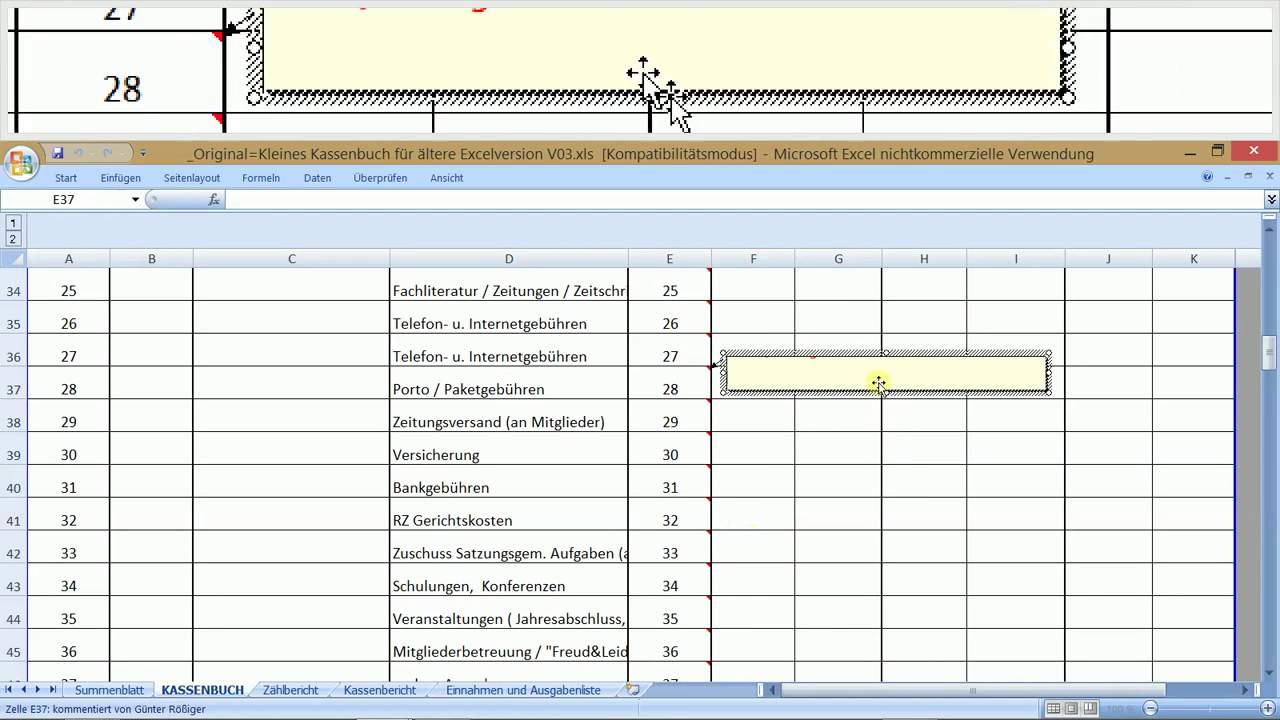
click(847, 373)
text(Ausgabe-Art 28 : Porto / Paketgebühren)
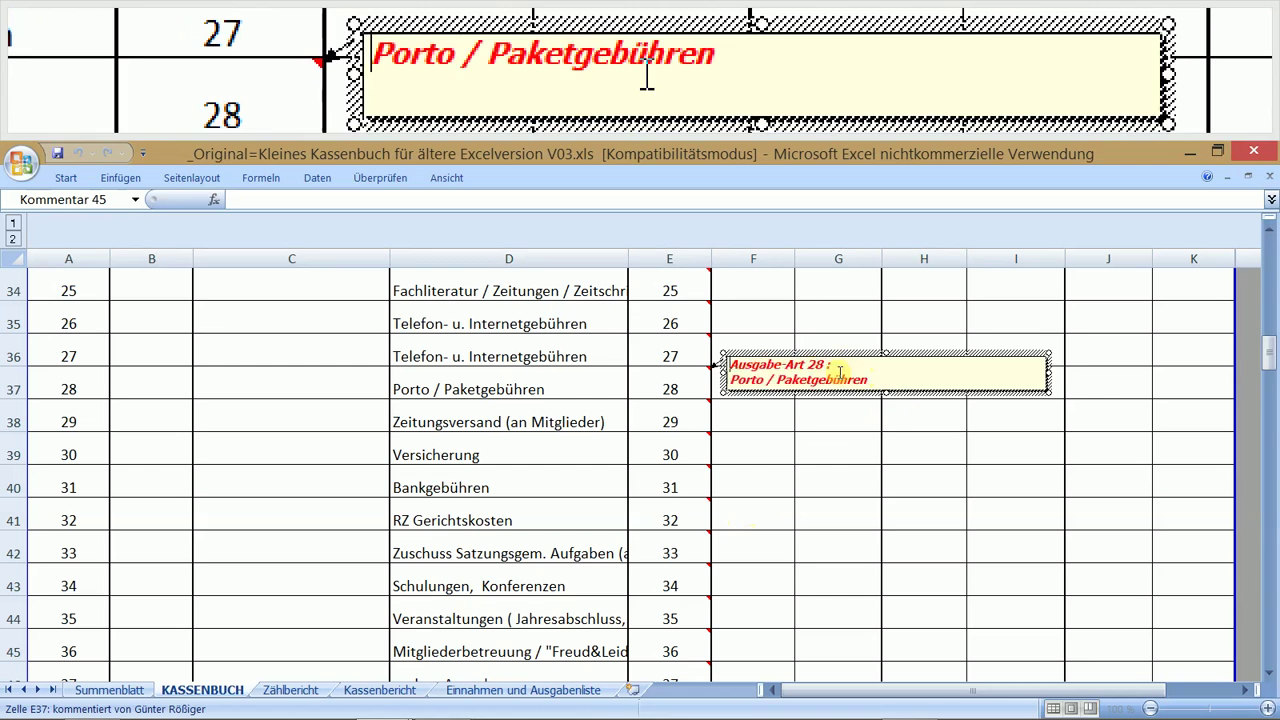
click(923, 381)
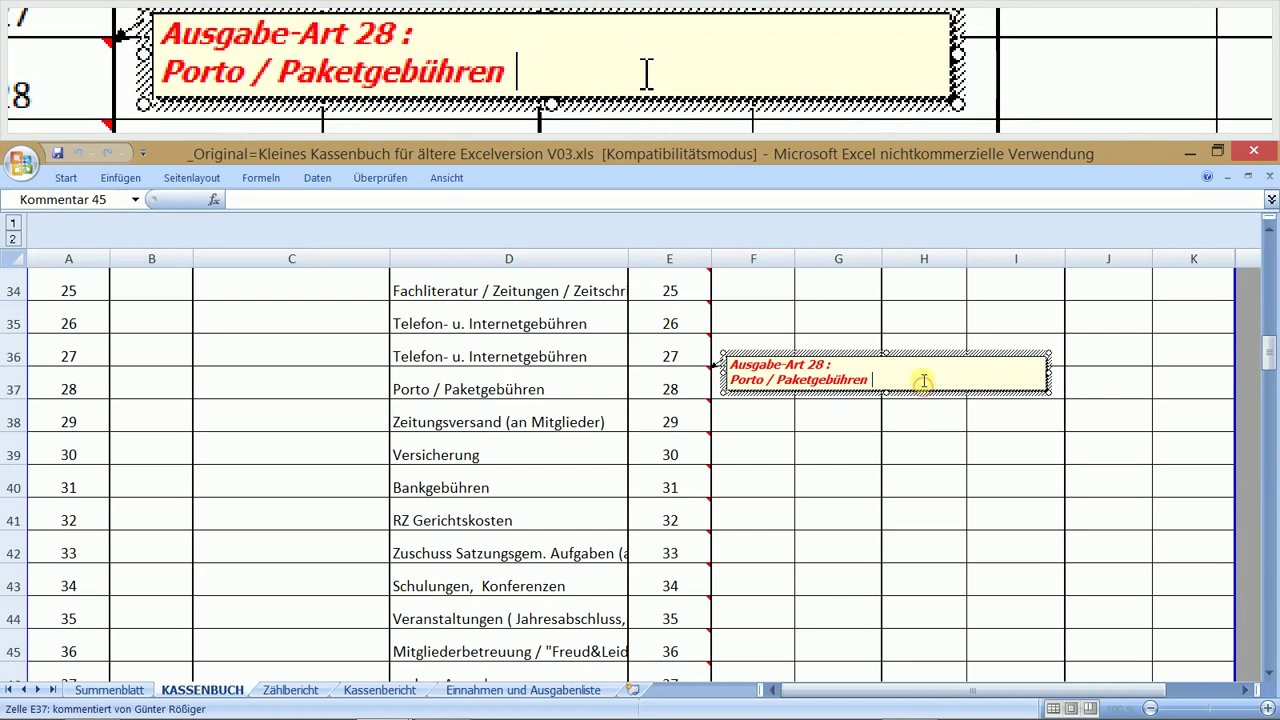
text(sdfghgfdfghjhg)
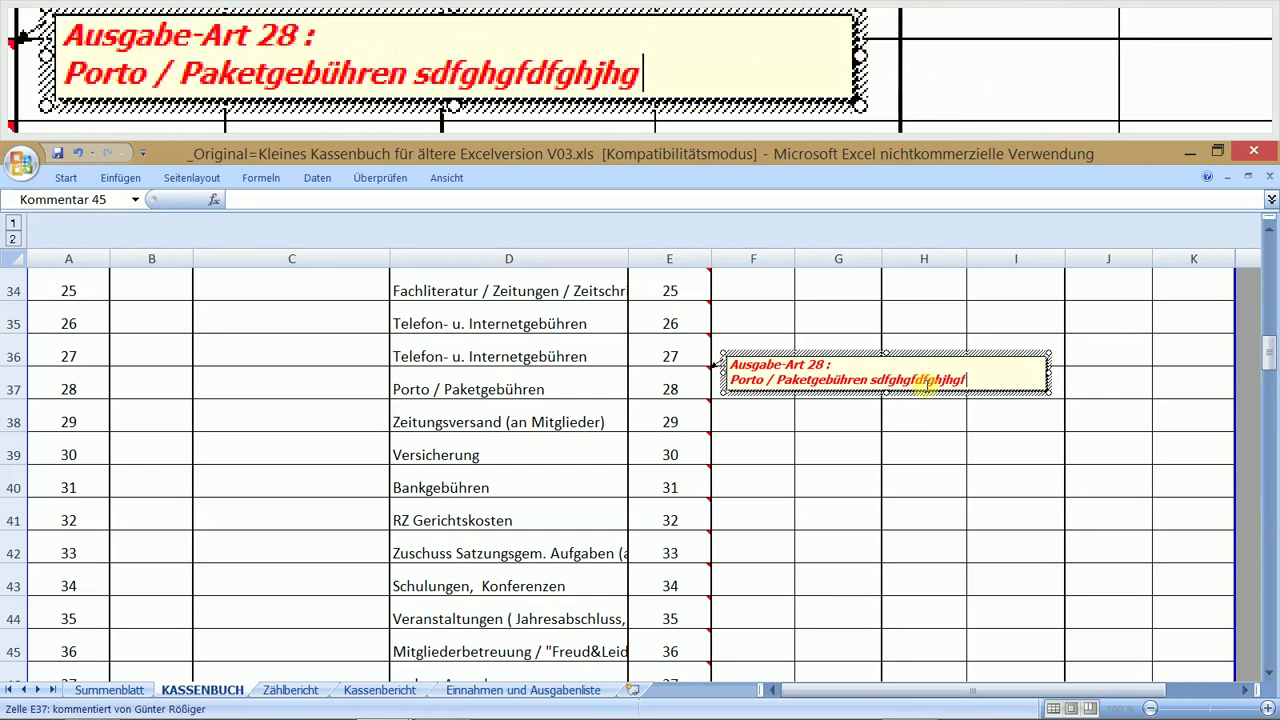
Step: Remove the test text from the E37 comment and finish editing it
key(BackSpace)
key(BackSpace)
key(BackSpace)
key(BackSpace)
key(BackSpace)
key(BackSpace)
key(BackSpace)
key(BackSpace)
key(BackSpace)
key(BackSpace)
key(BackSpace)
key(BackSpace)
key(BackSpace)
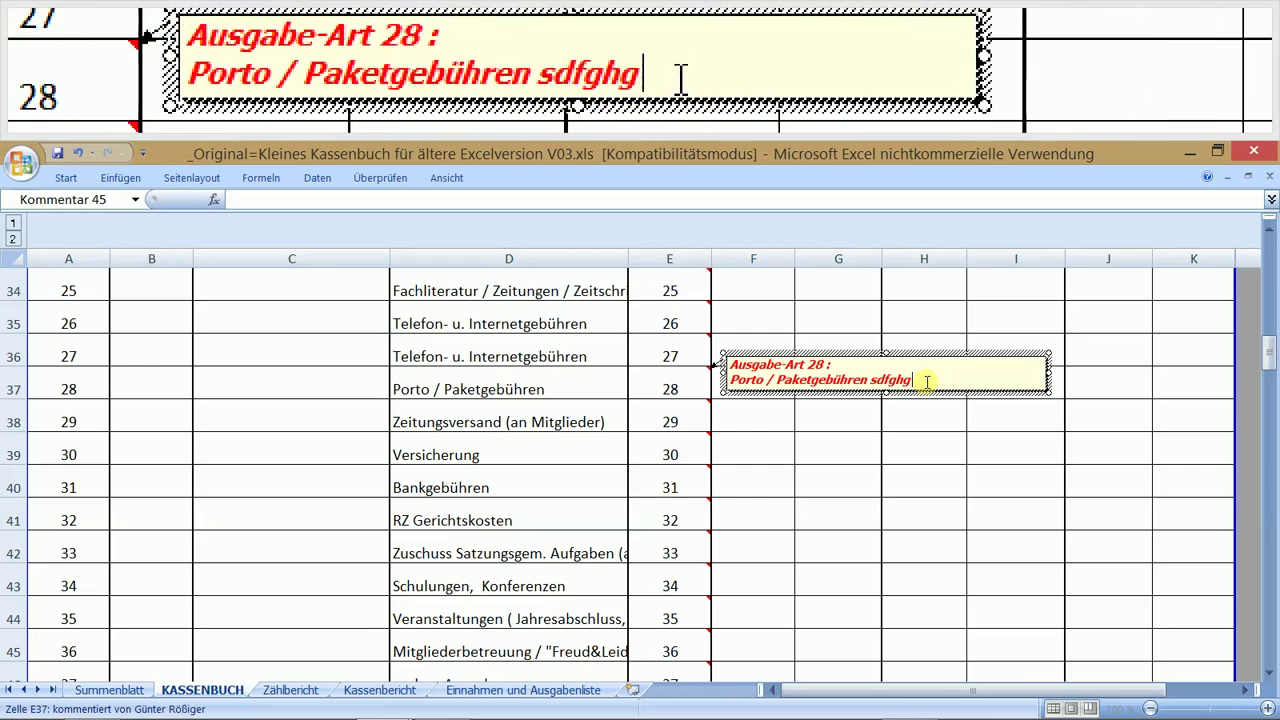
key(BackSpace)
key(BackSpace)
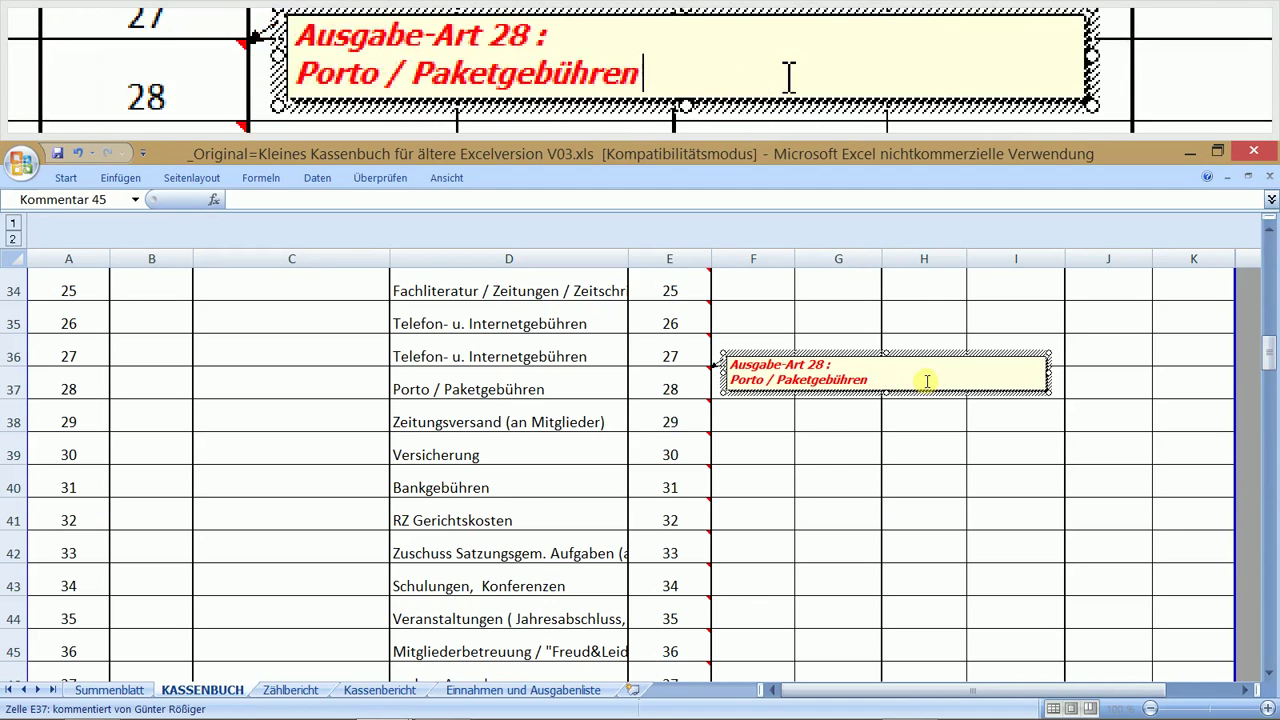
click(860, 461)
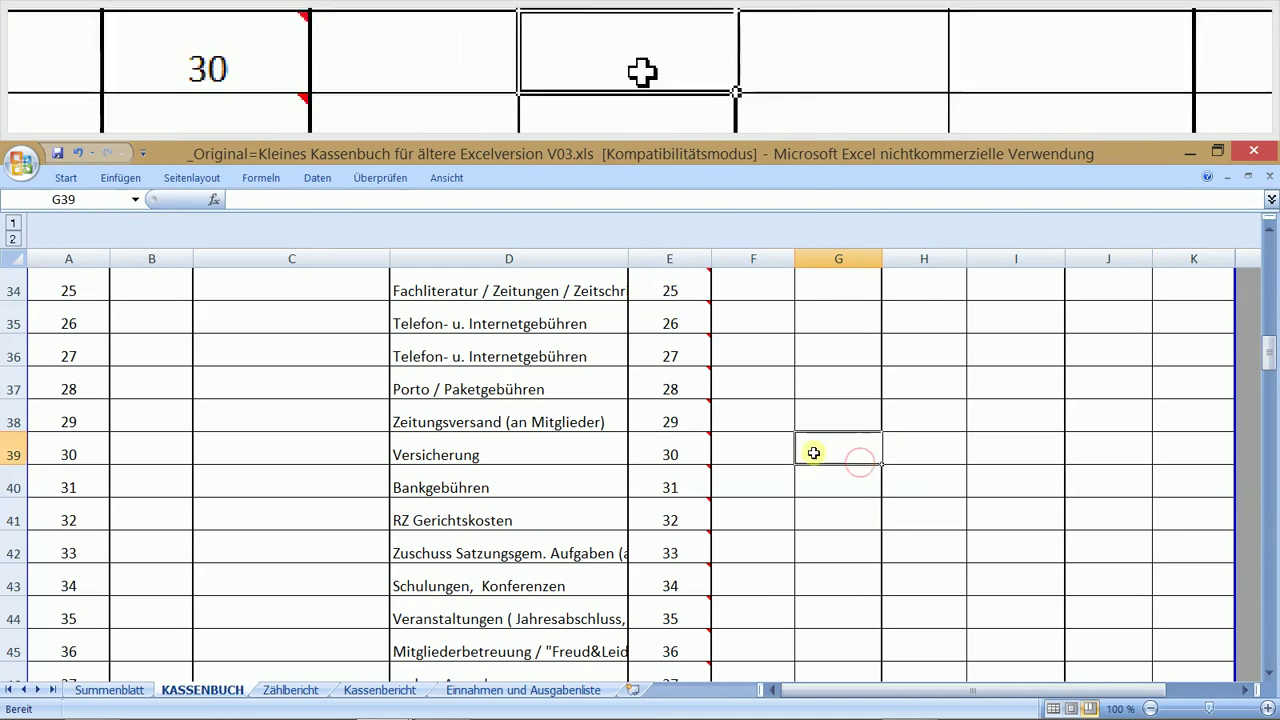
Step: Set the comment of cell E37 to stay permanently displayed
mouse_move(673, 383)
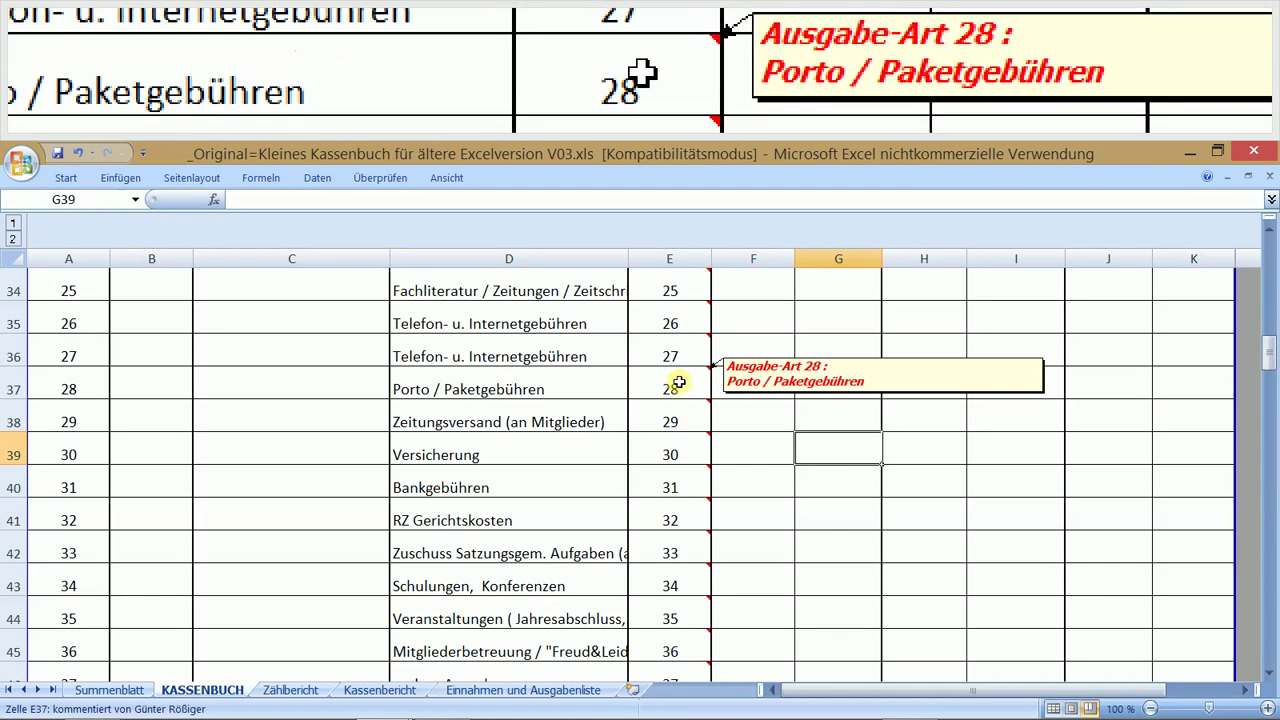
click(678, 383)
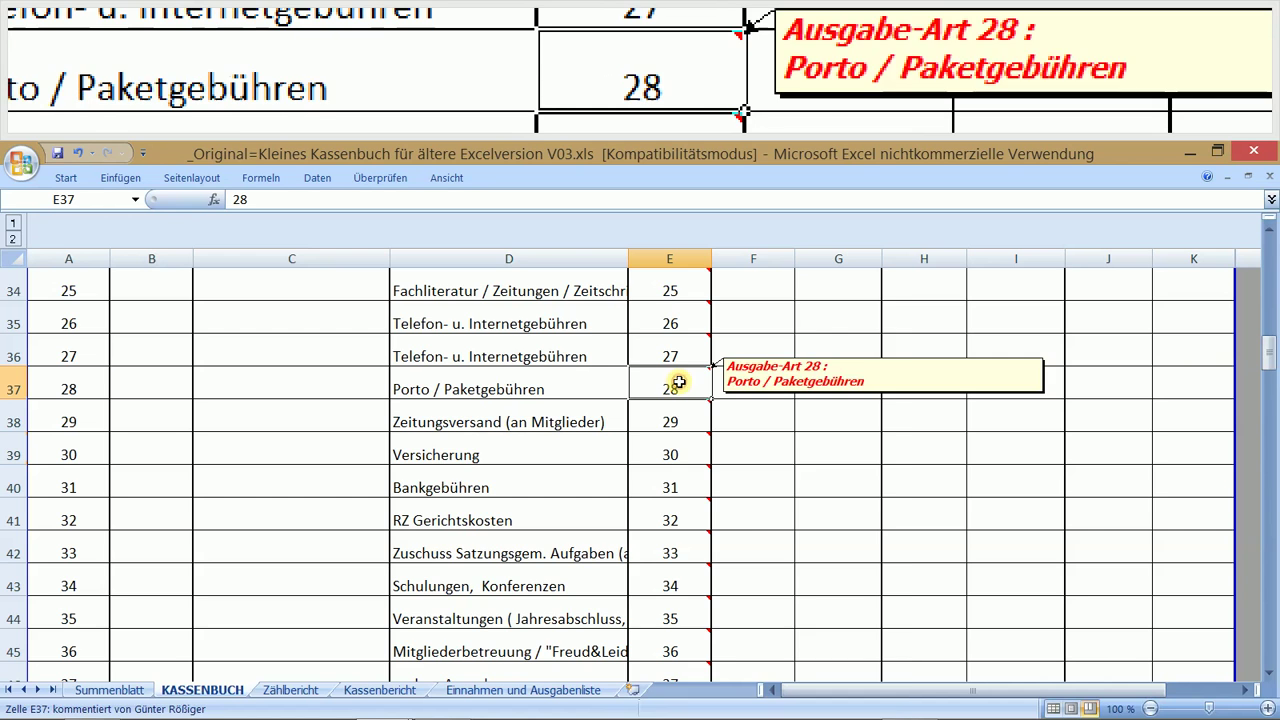
right_click(678, 383)
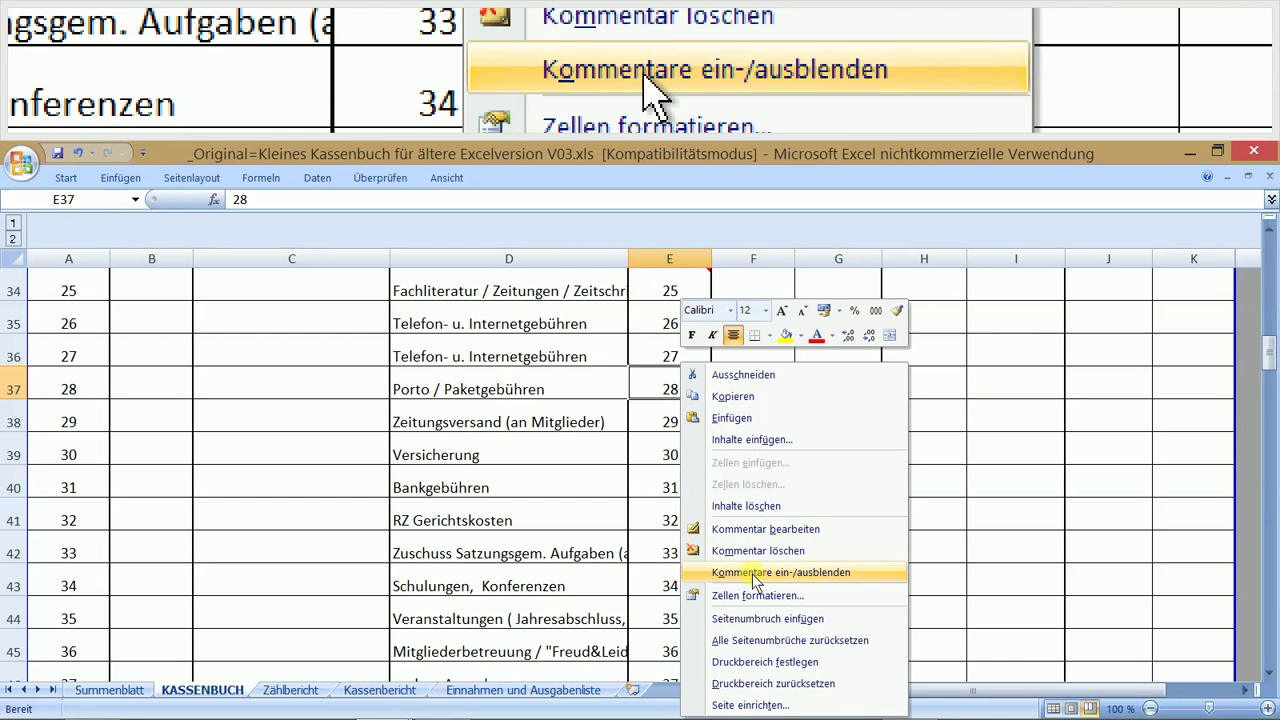
click(722, 572)
click(850, 497)
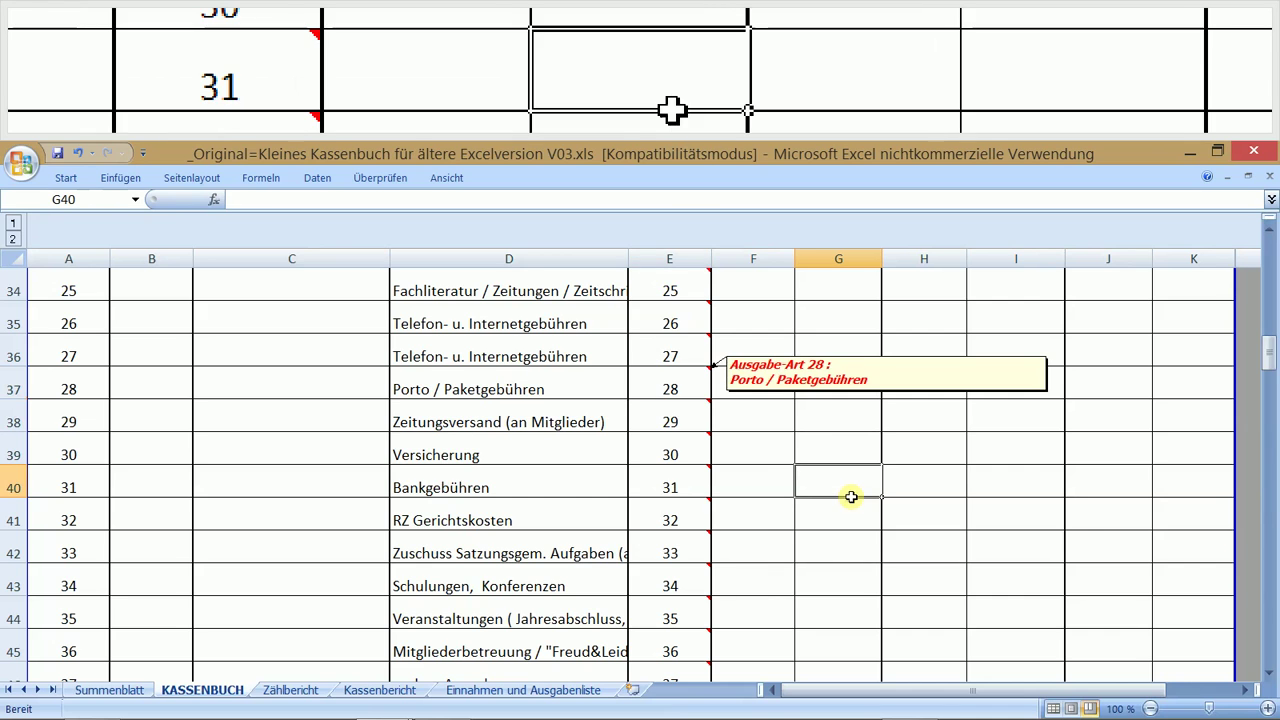
Step: Hide the permanently displayed comment of cell E37 again
click(668, 381)
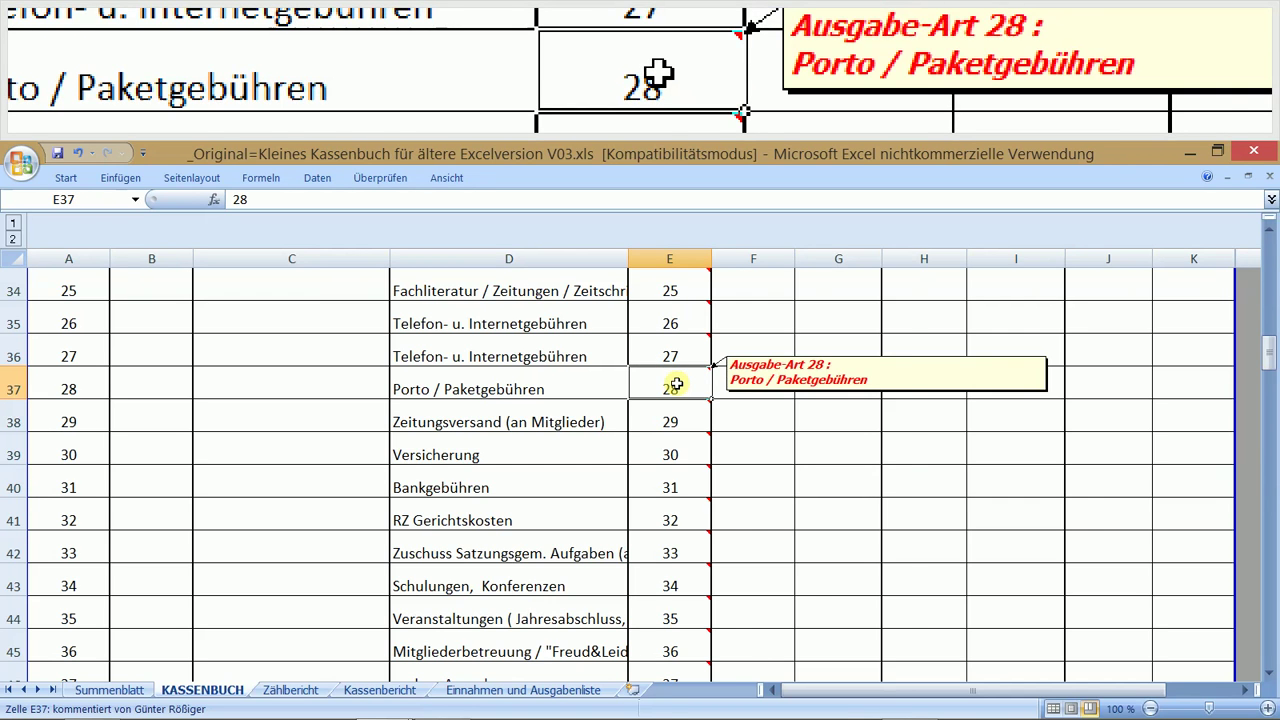
right_click(676, 384)
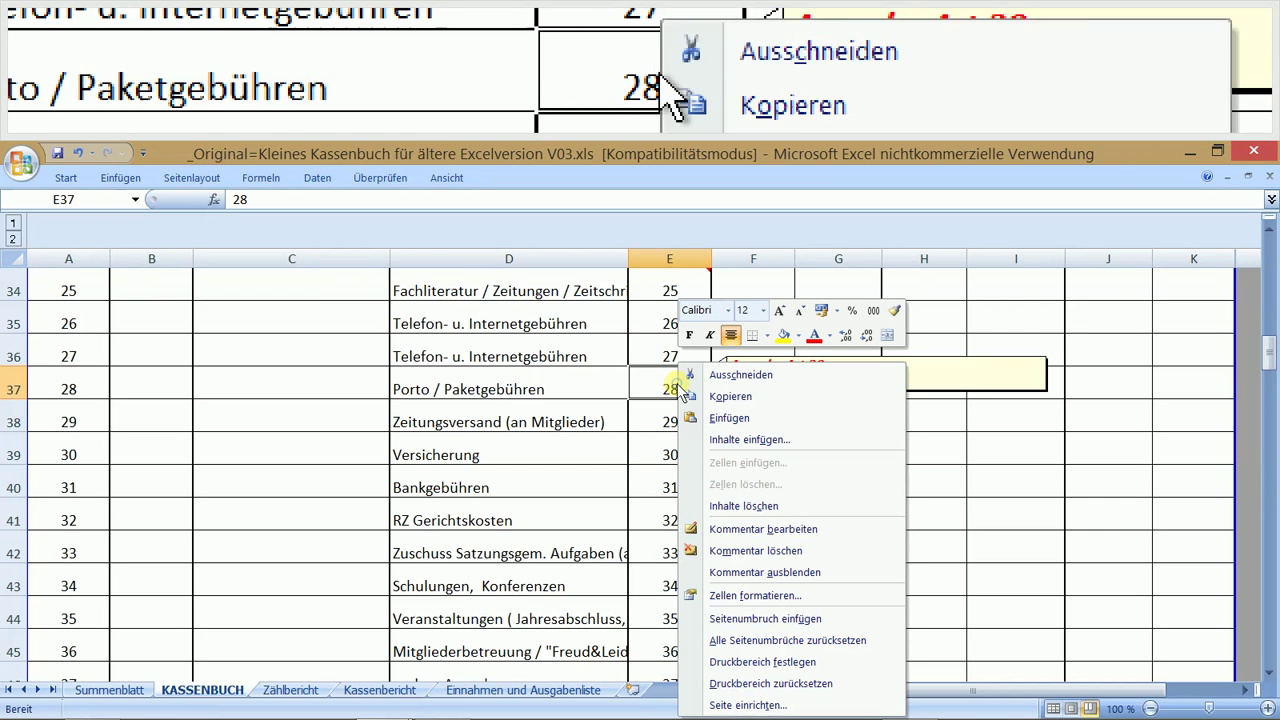
click(749, 574)
click(811, 474)
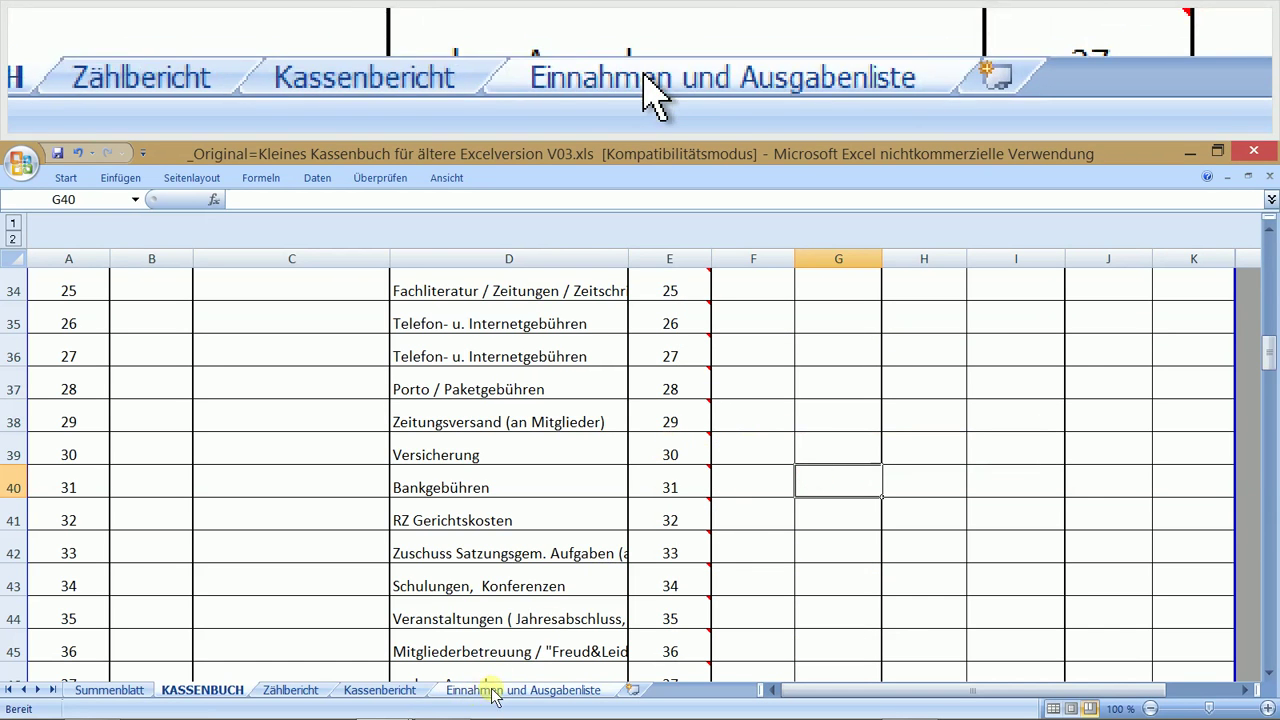
Step: Read the comments on the first Art numbers of the KASSENBUCH sheet and select the whole Art column E
scroll(517, 563, up, 11)
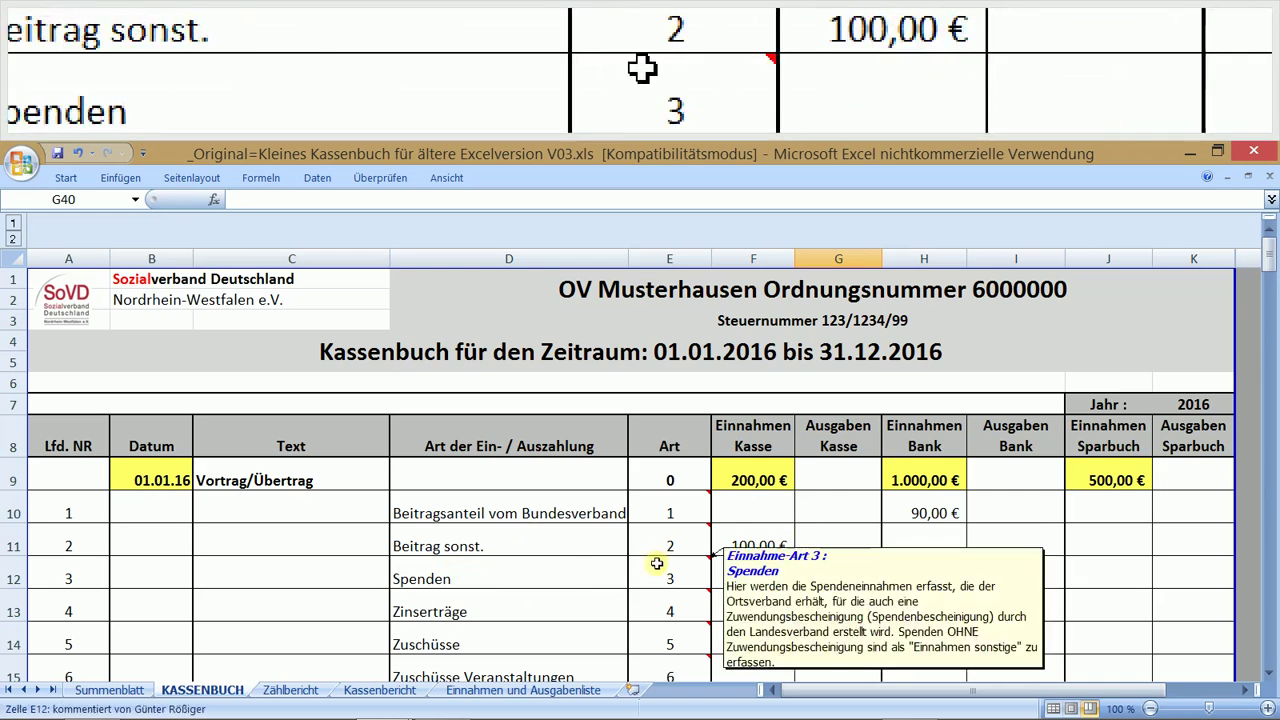
mouse_move(701, 503)
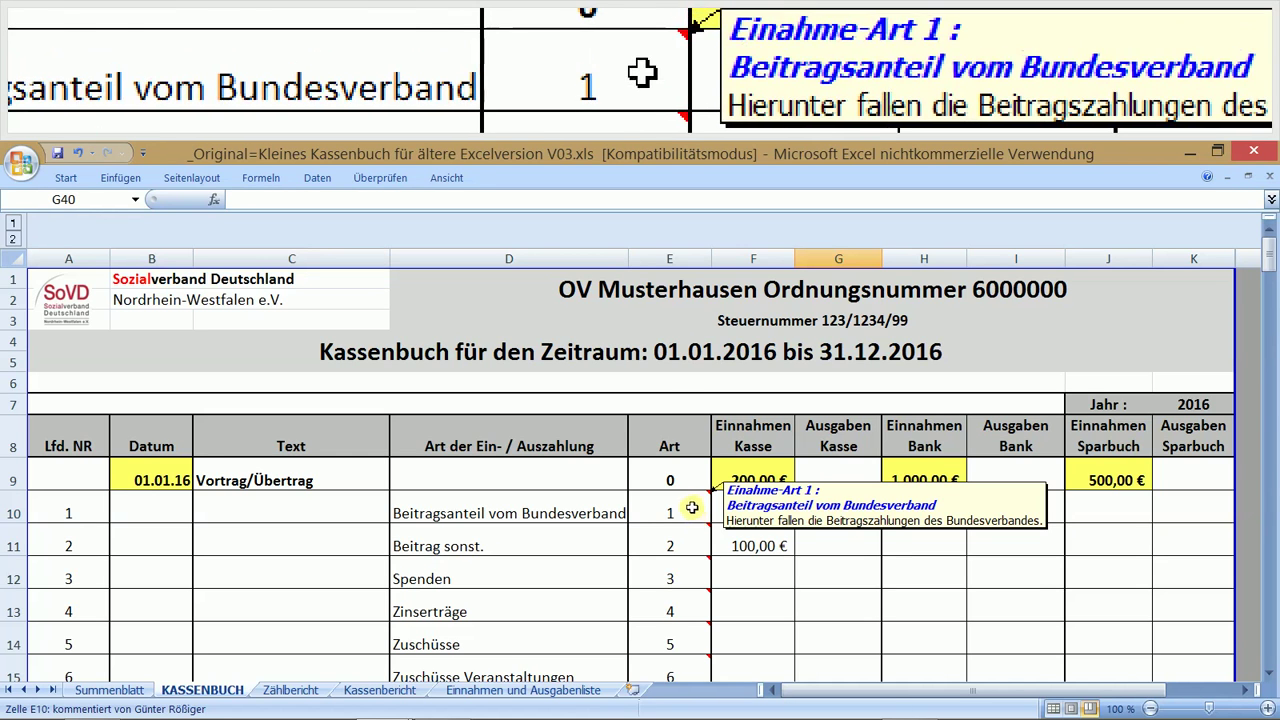
click(671, 258)
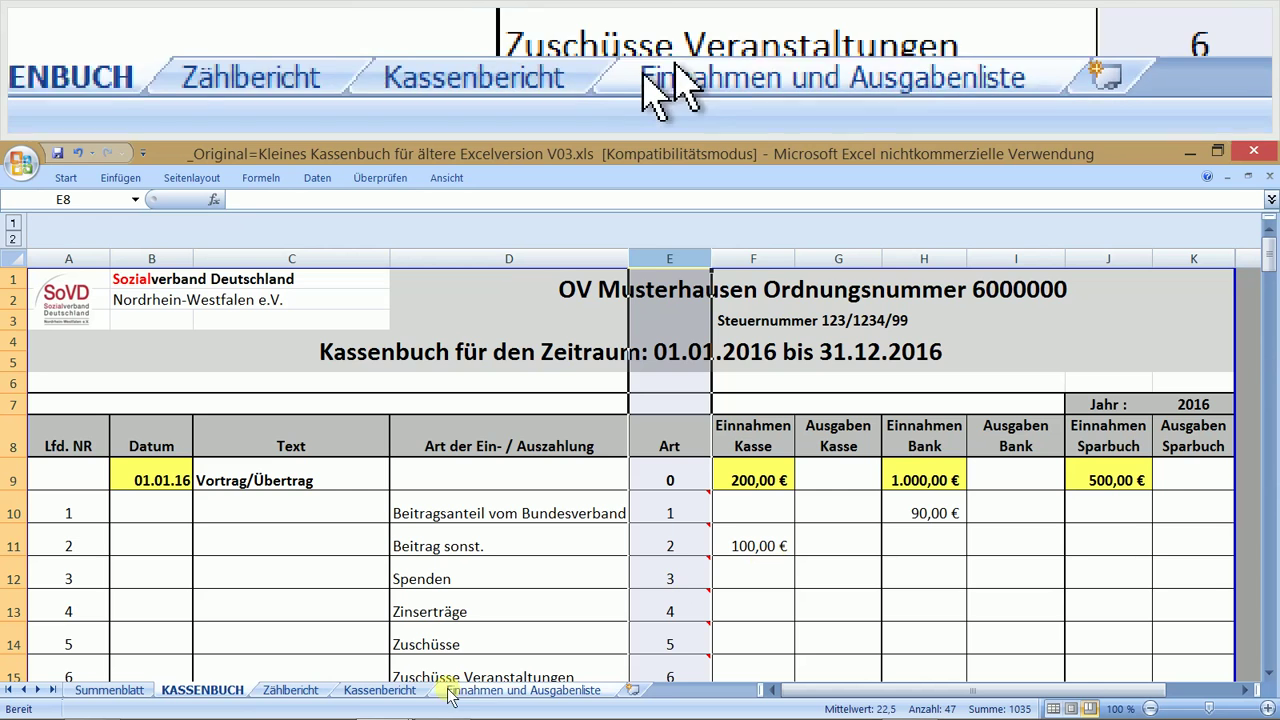
Step: Review the Kassenbericht sheet from the Einnahmen and Ausgaben lists down to the signature lines, selecting the Richtigkeit line in row 45
click(374, 692)
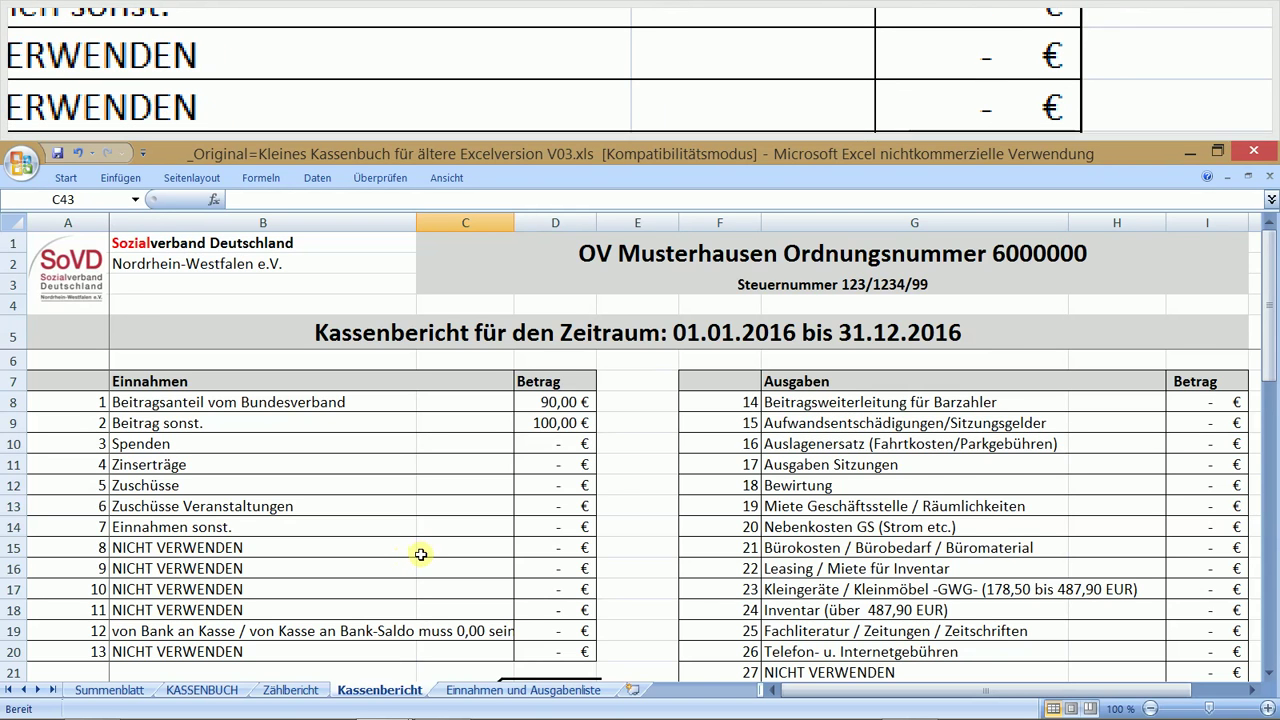
scroll(421, 551, down, 8)
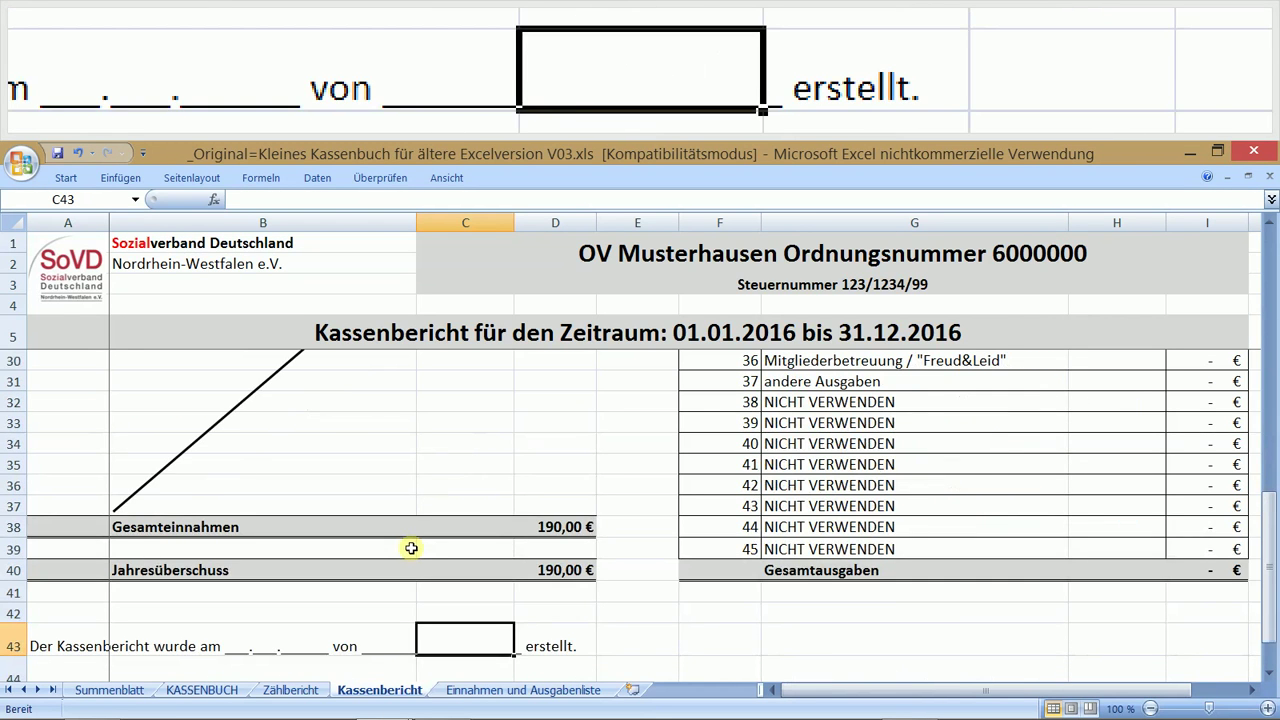
scroll(411, 548, down, 2)
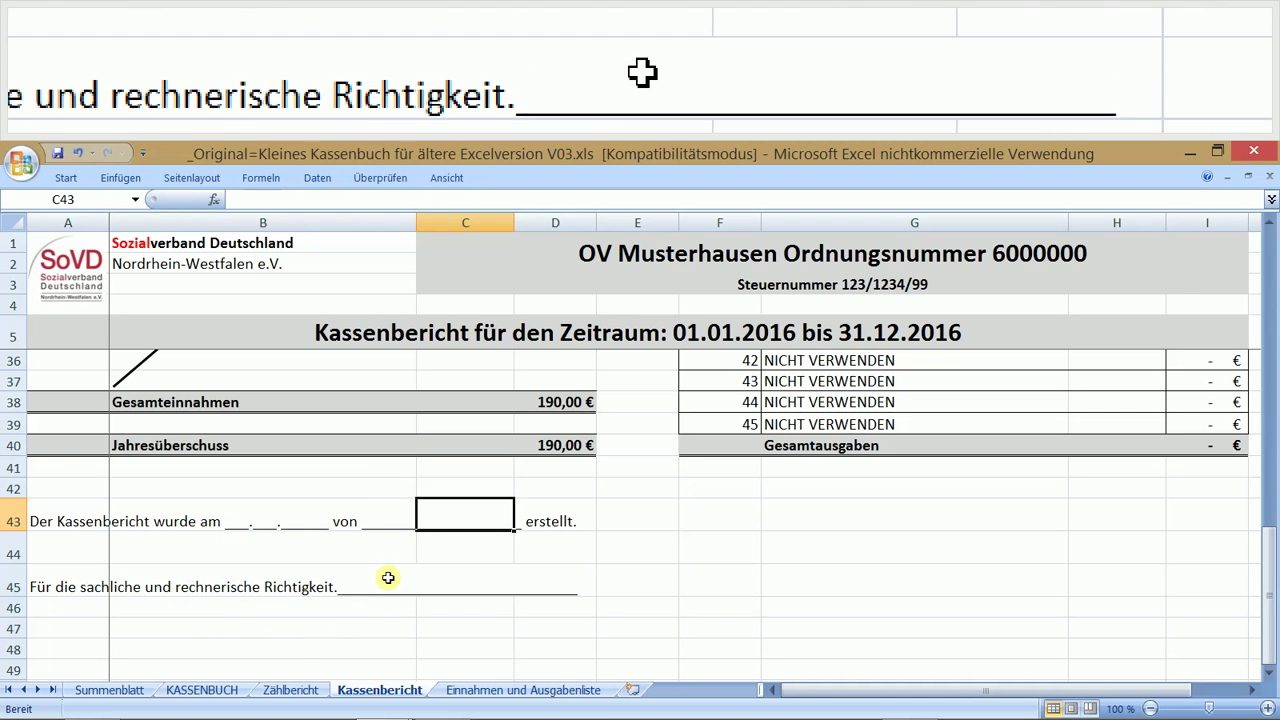
scroll(388, 576, up, 3)
scroll(389, 576, down, 3)
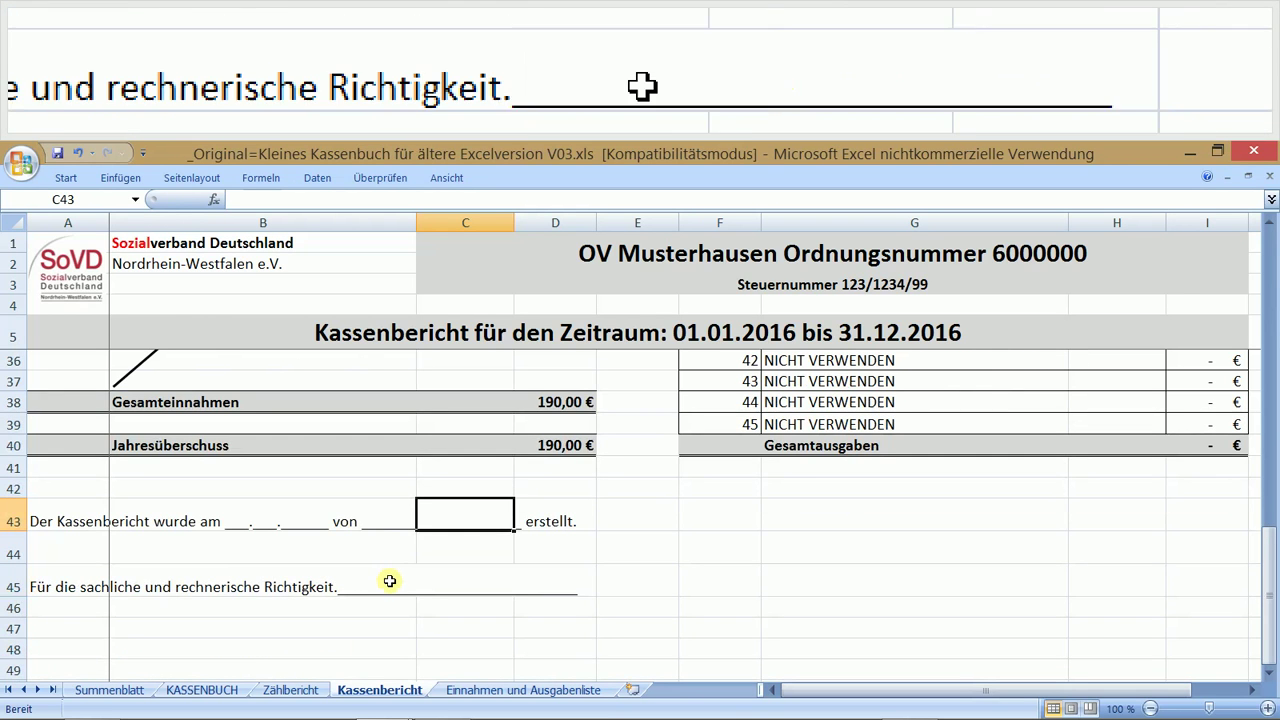
click(389, 598)
click(389, 585)
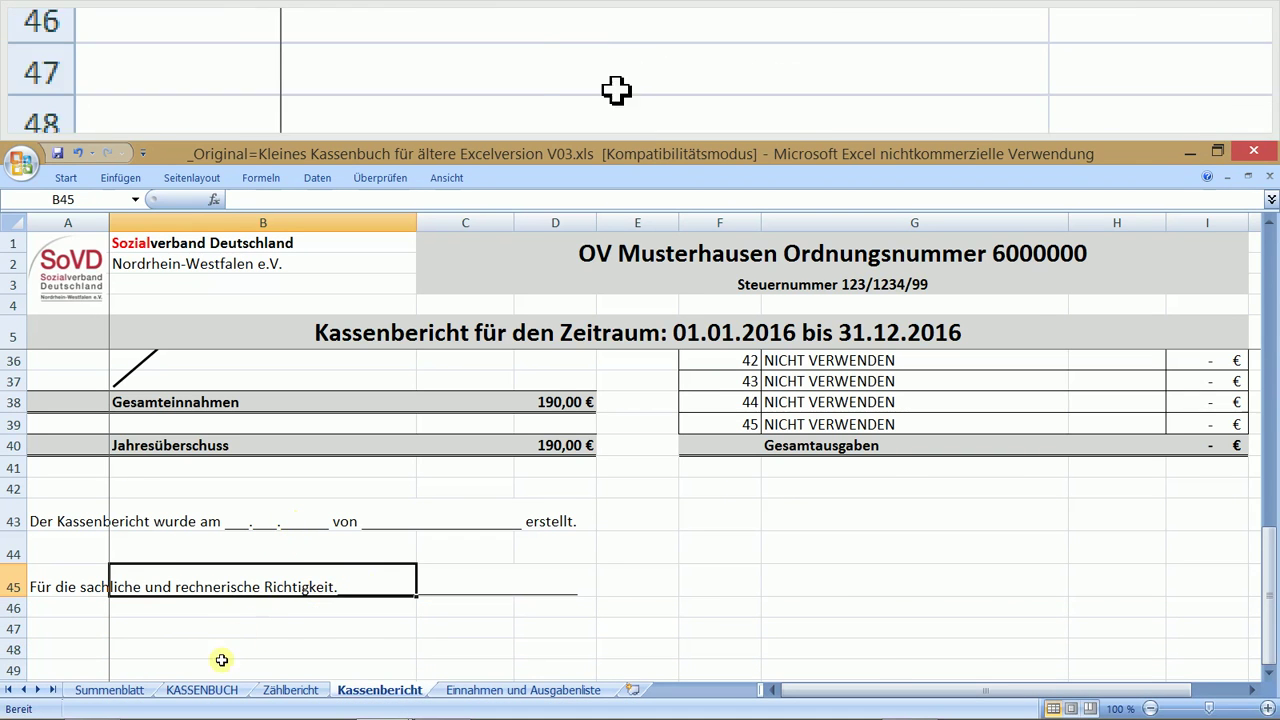
Step: Go through the KASSENBUCH sheet to its end and select the final Bestand row 137
click(220, 692)
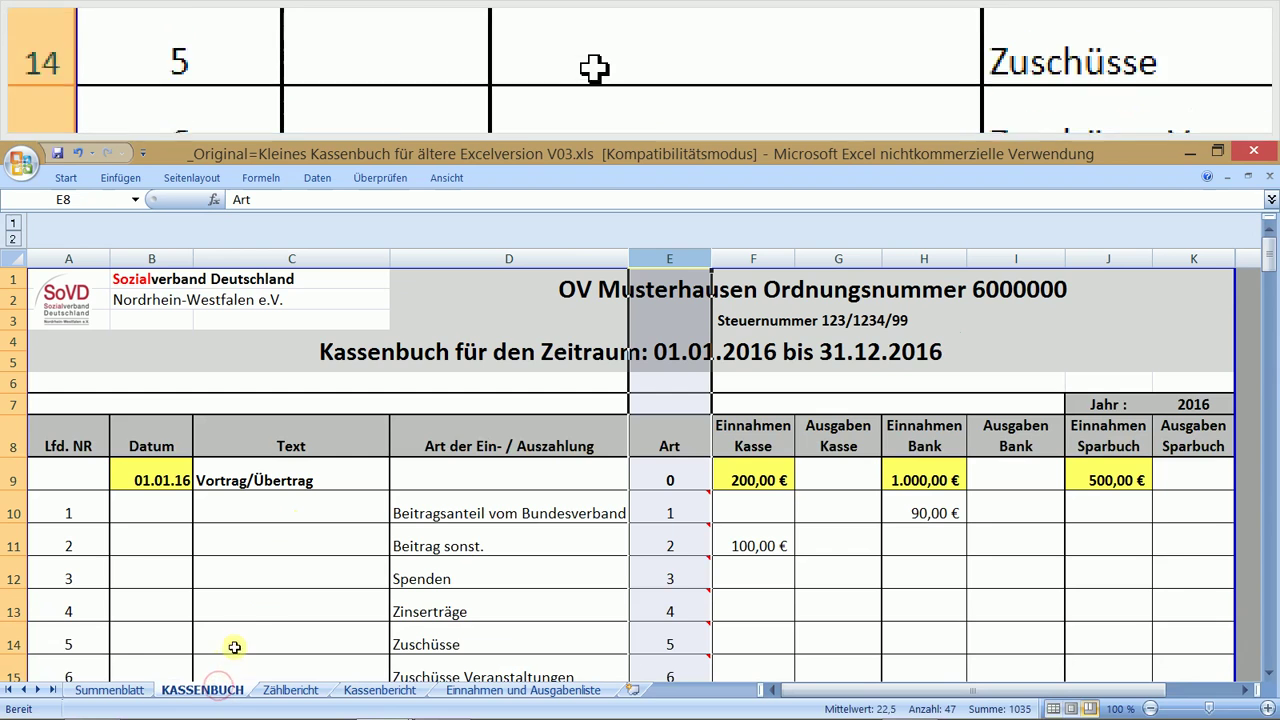
scroll(275, 590, down, 4)
scroll(275, 590, down, 15)
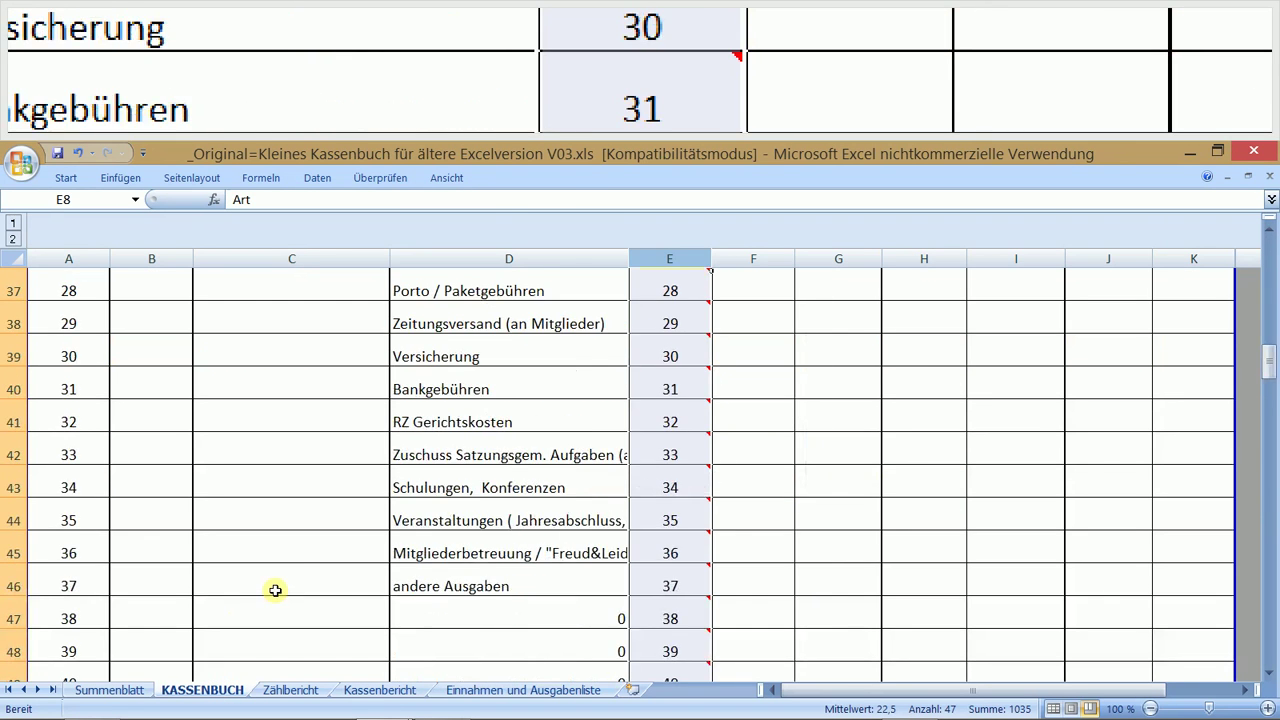
scroll(275, 590, down, 11)
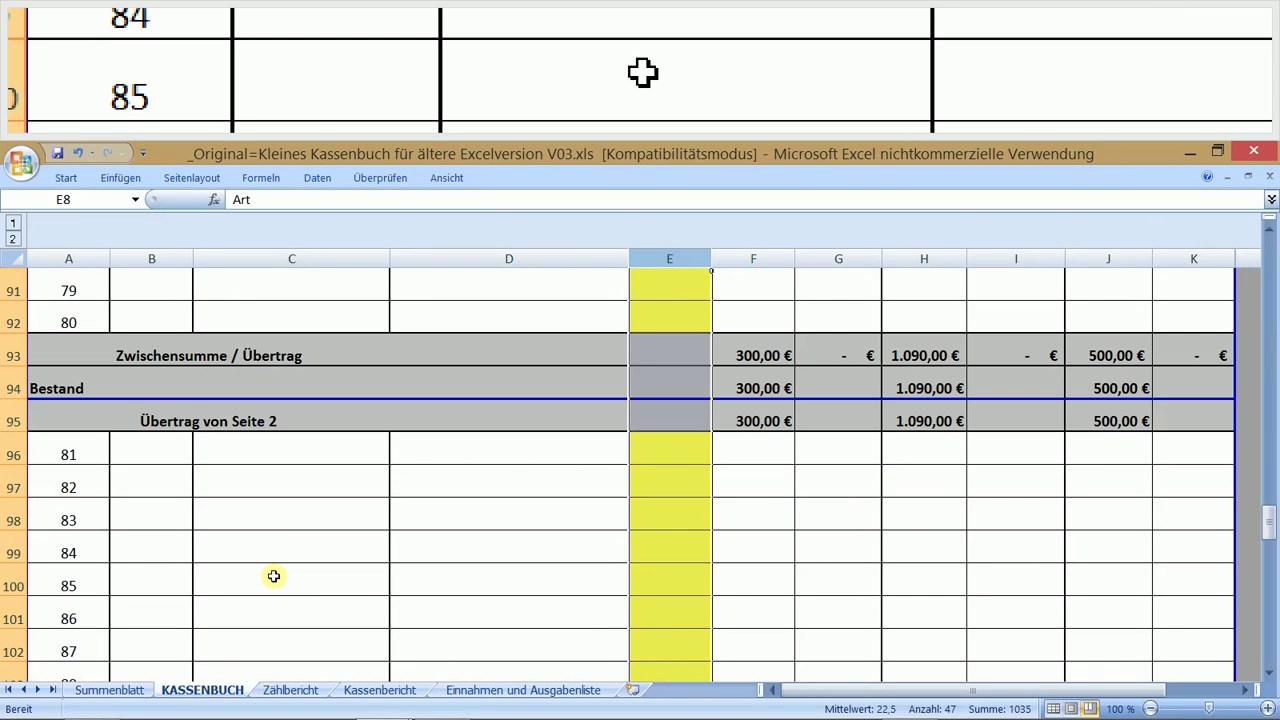
scroll(274, 576, down, 13)
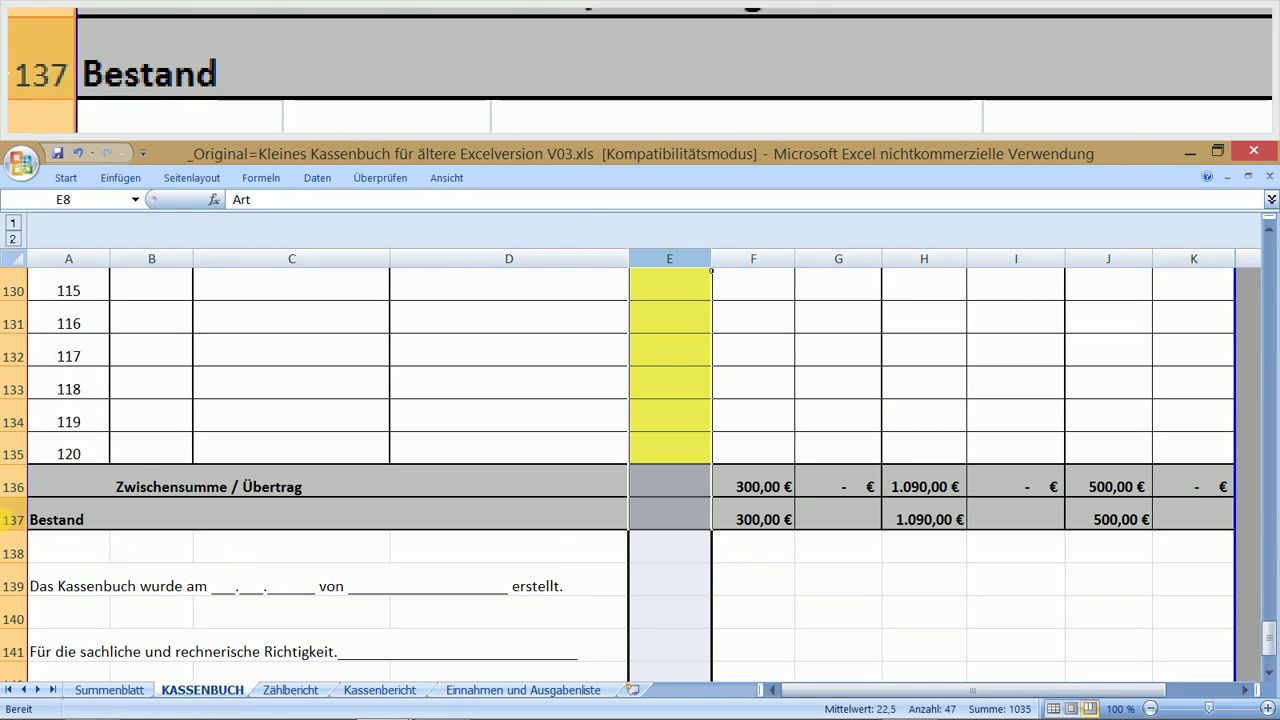
click(8, 518)
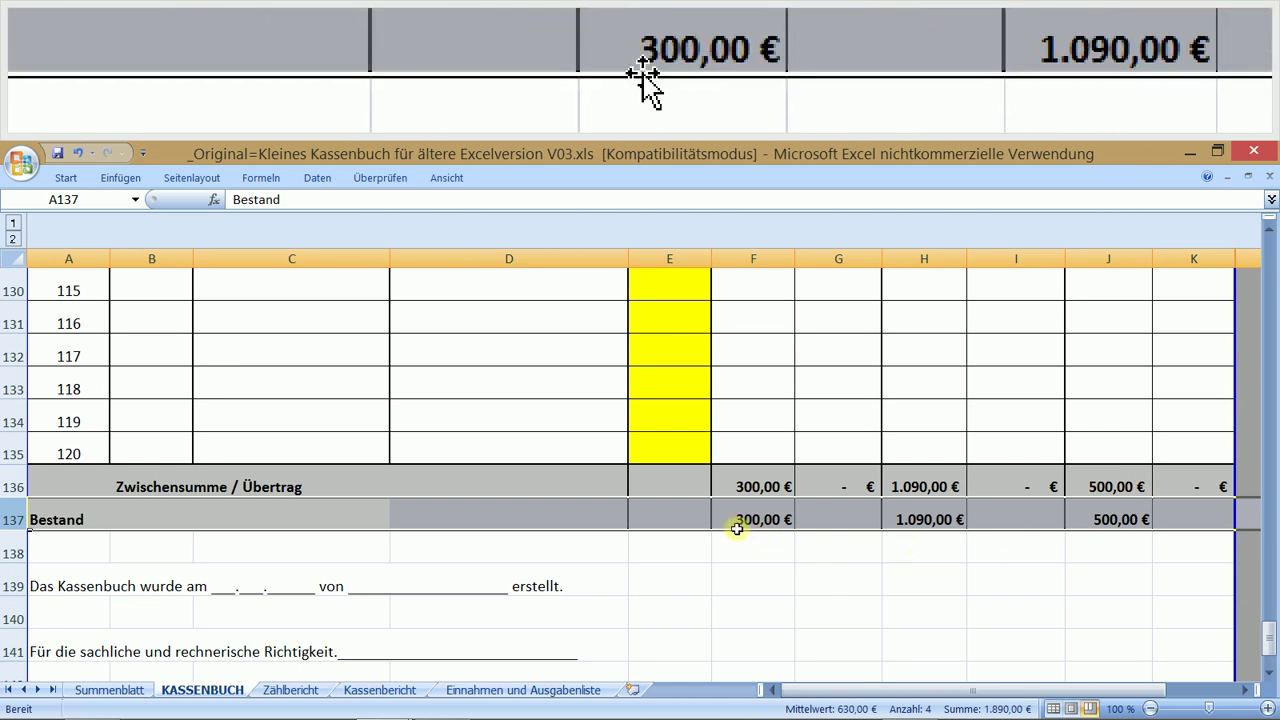
Step: Return to the start of the KASSENBUCH sheet and select the Datum cell B10 of entry 1
scroll(737, 531, up, 9)
scroll(737, 531, up, 20)
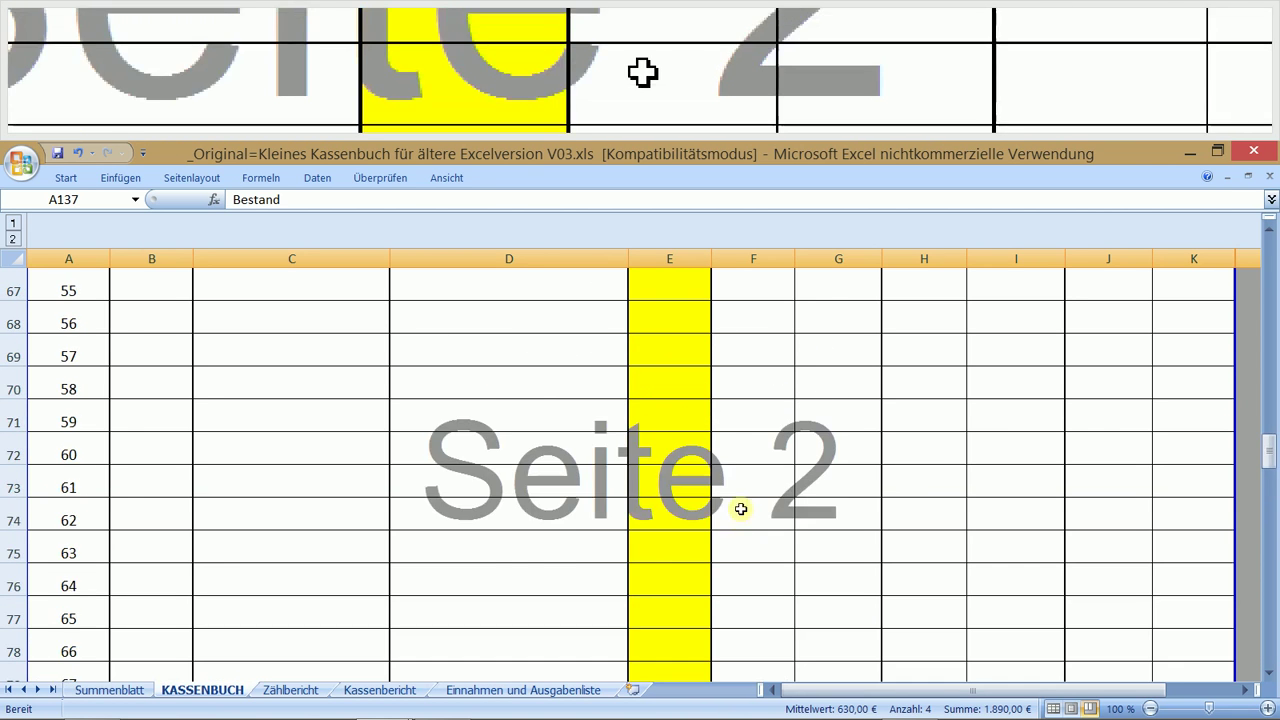
scroll(747, 492, up, 9)
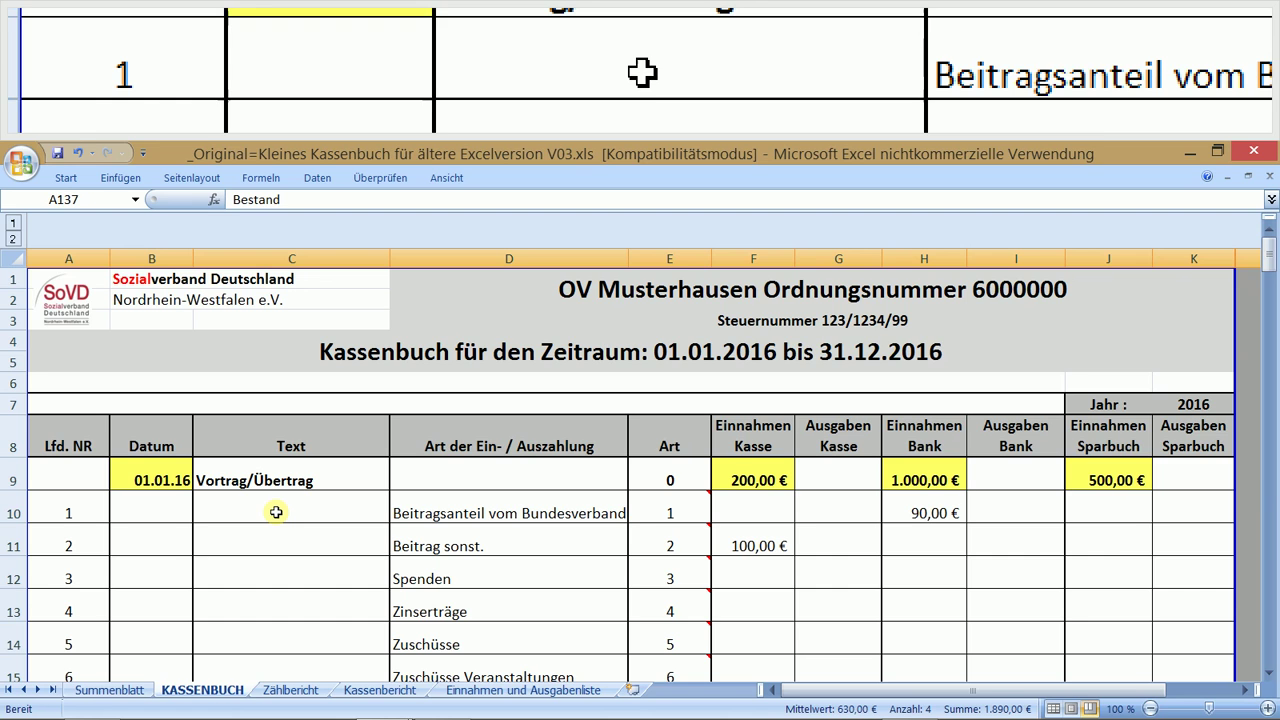
click(145, 513)
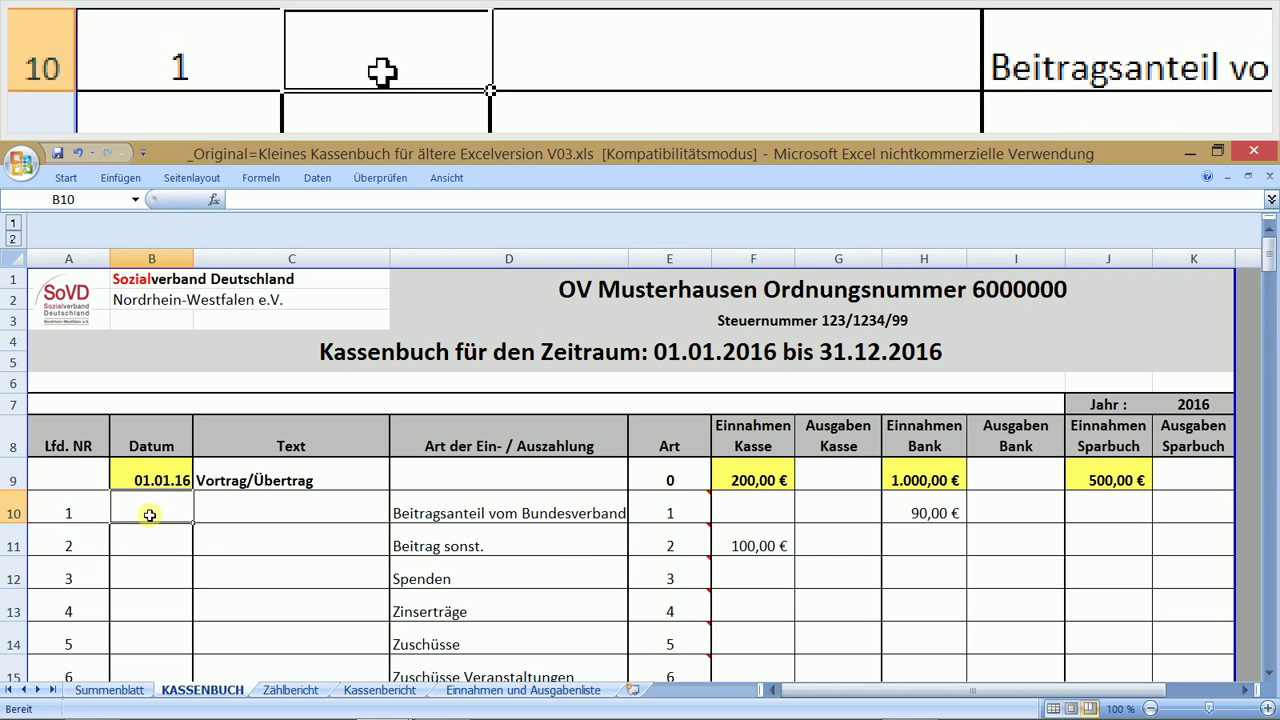
mouse_move(676, 511)
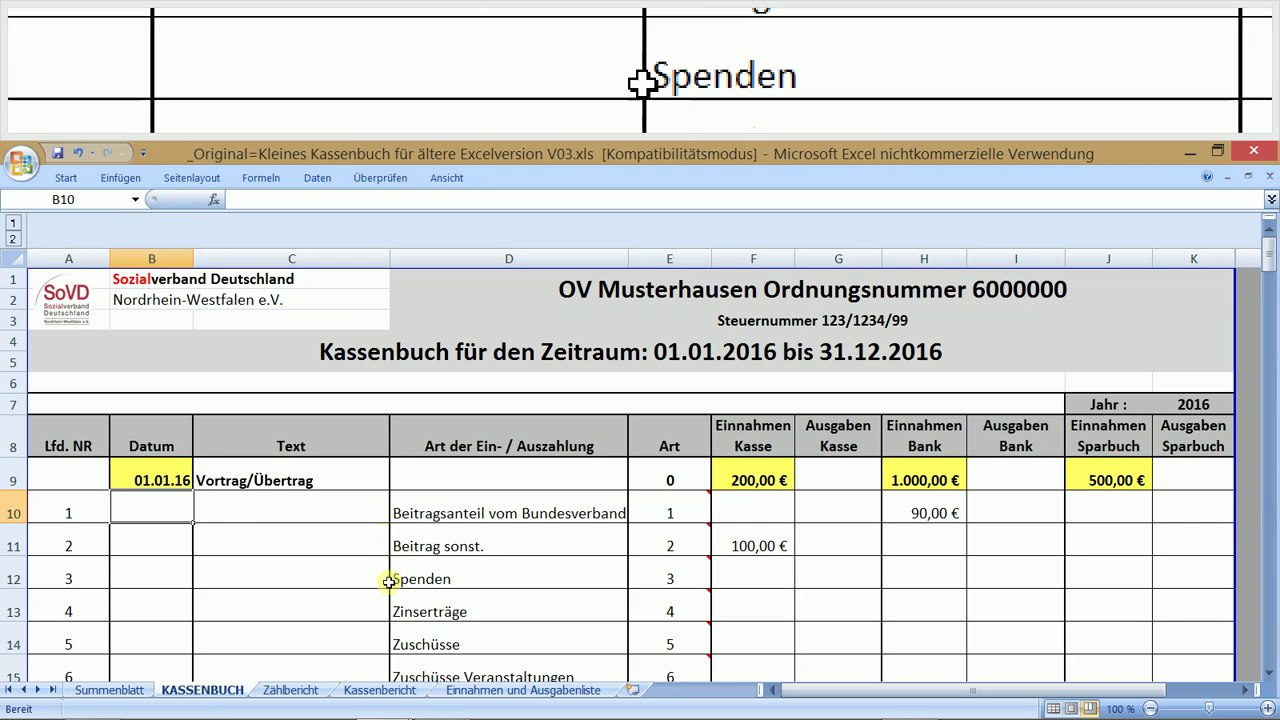
Step: Review the Summenblatt sheet down to Ergebnis des Jahres and return to the KASSENBUCH sheet
click(100, 690)
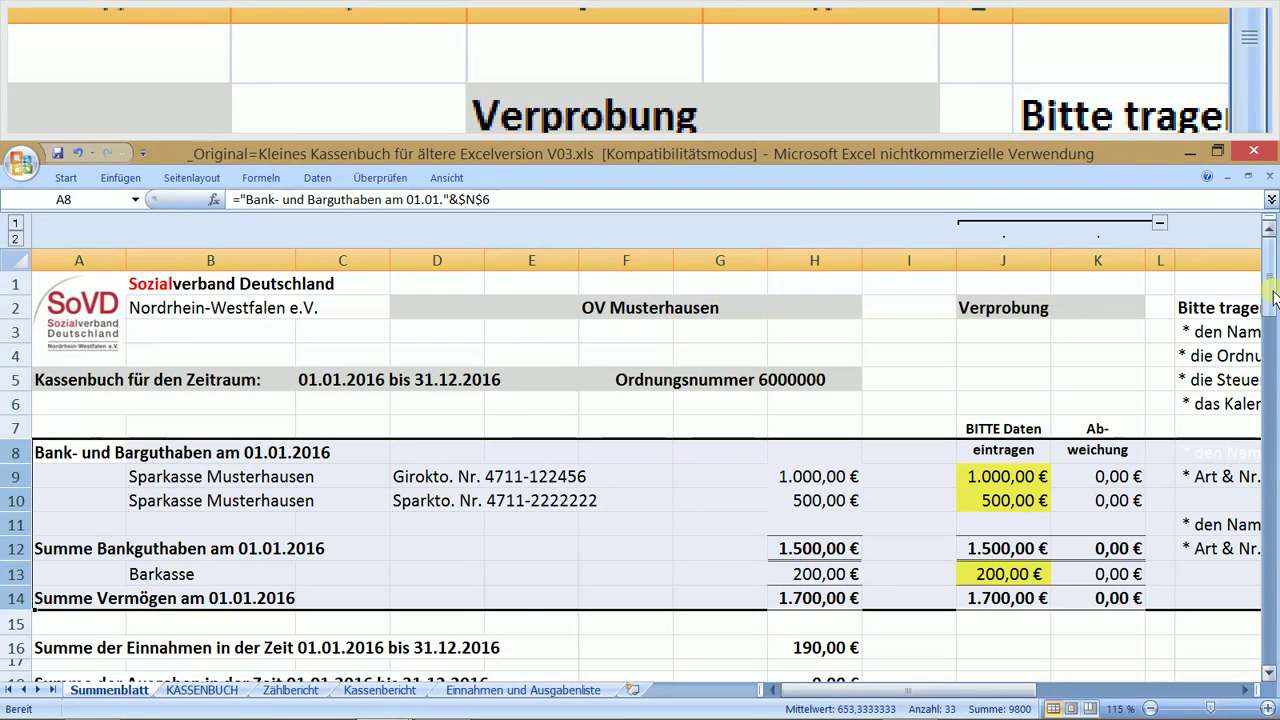
drag(1274, 298, 1276, 437)
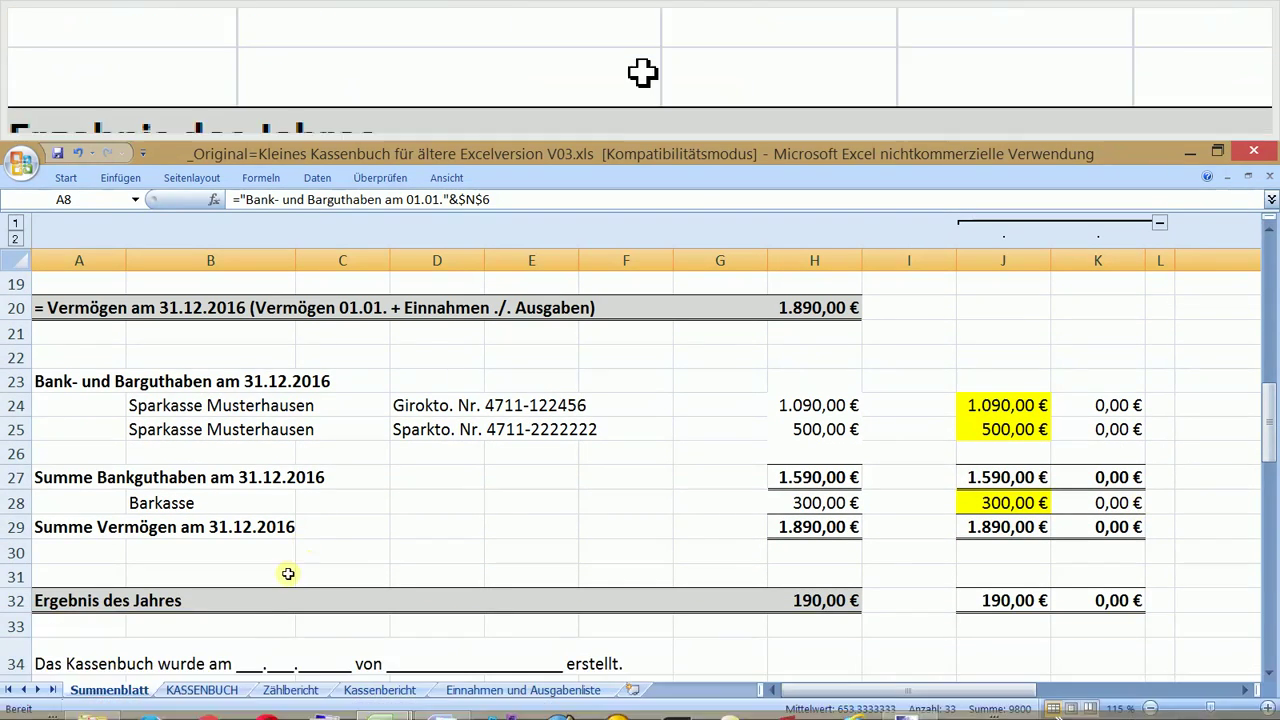
click(218, 690)
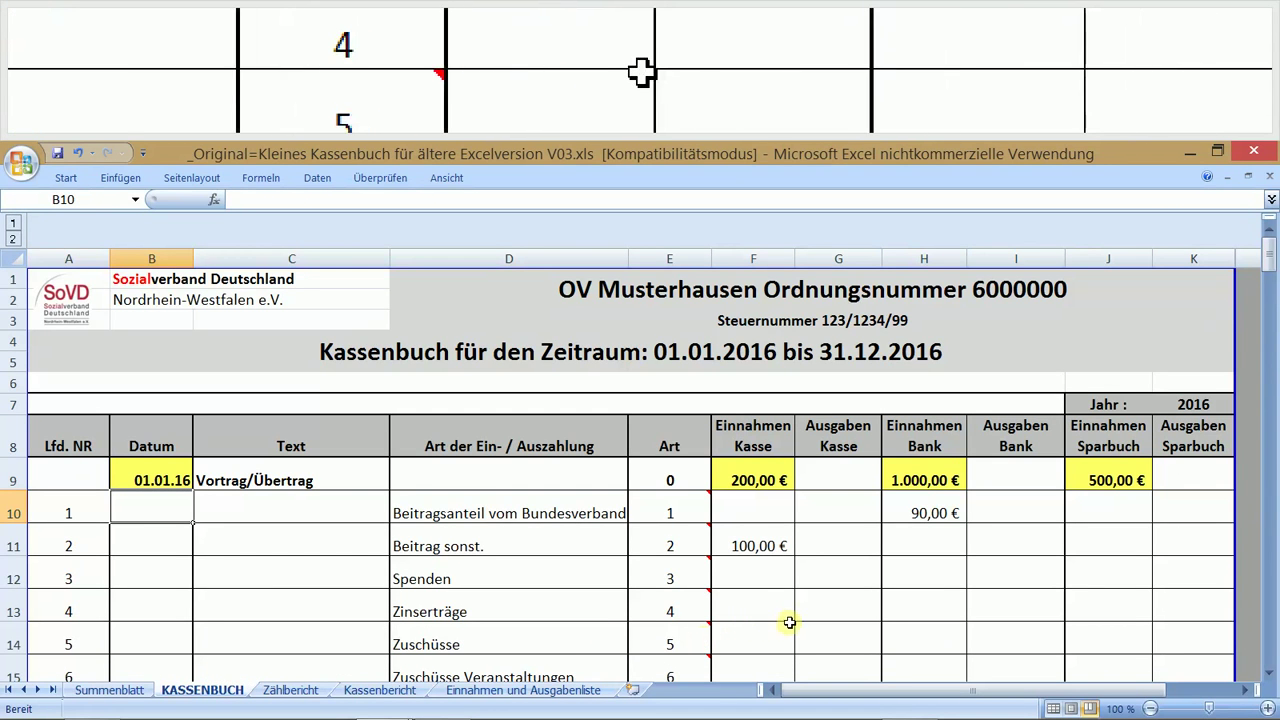
Step: Go through the KASSENBUCH sheet from entry 1 down to the closing Bestand row 137
scroll(789, 622, down, 20)
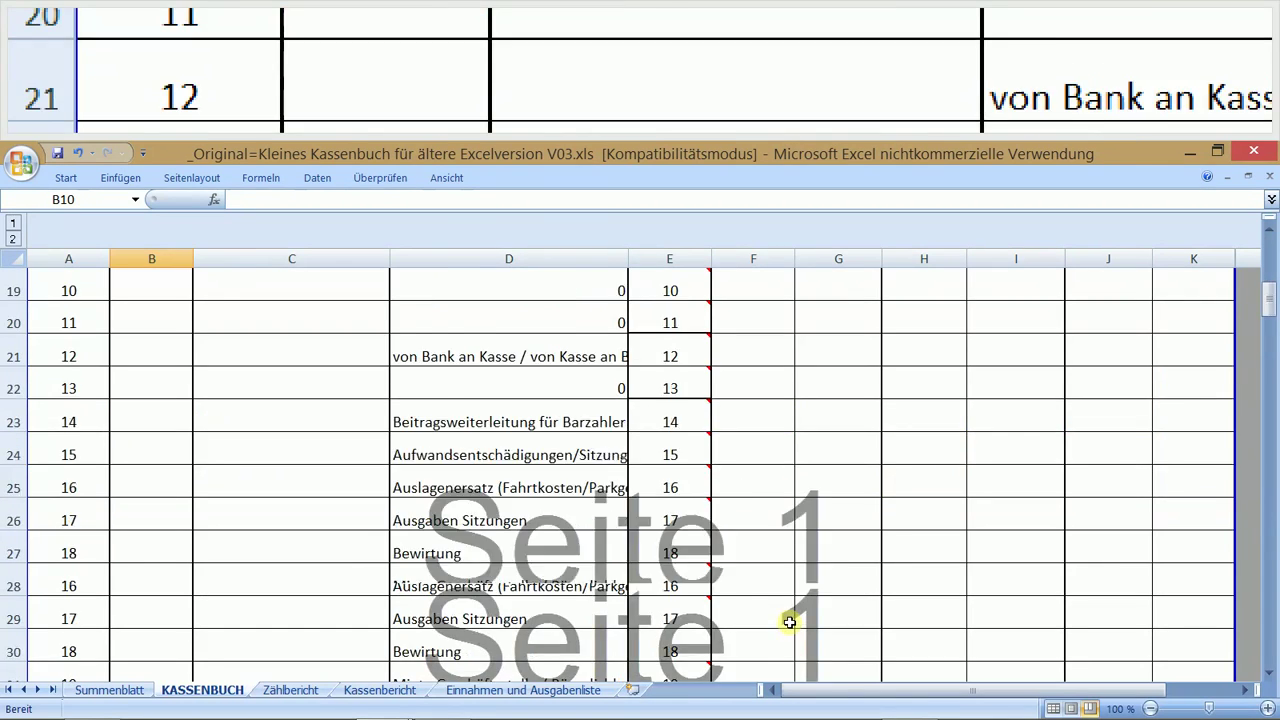
scroll(792, 615, down, 5)
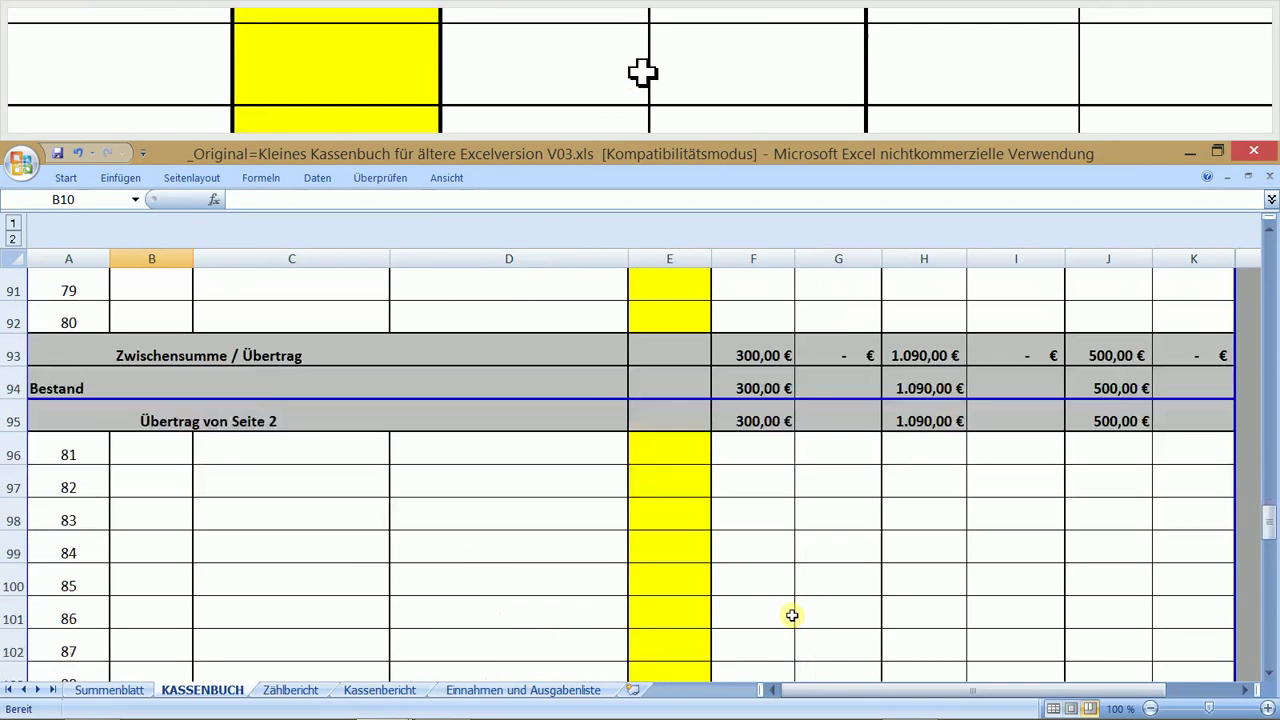
scroll(792, 615, down, 15)
scroll(792, 615, up, 1)
scroll(792, 615, up, 1)
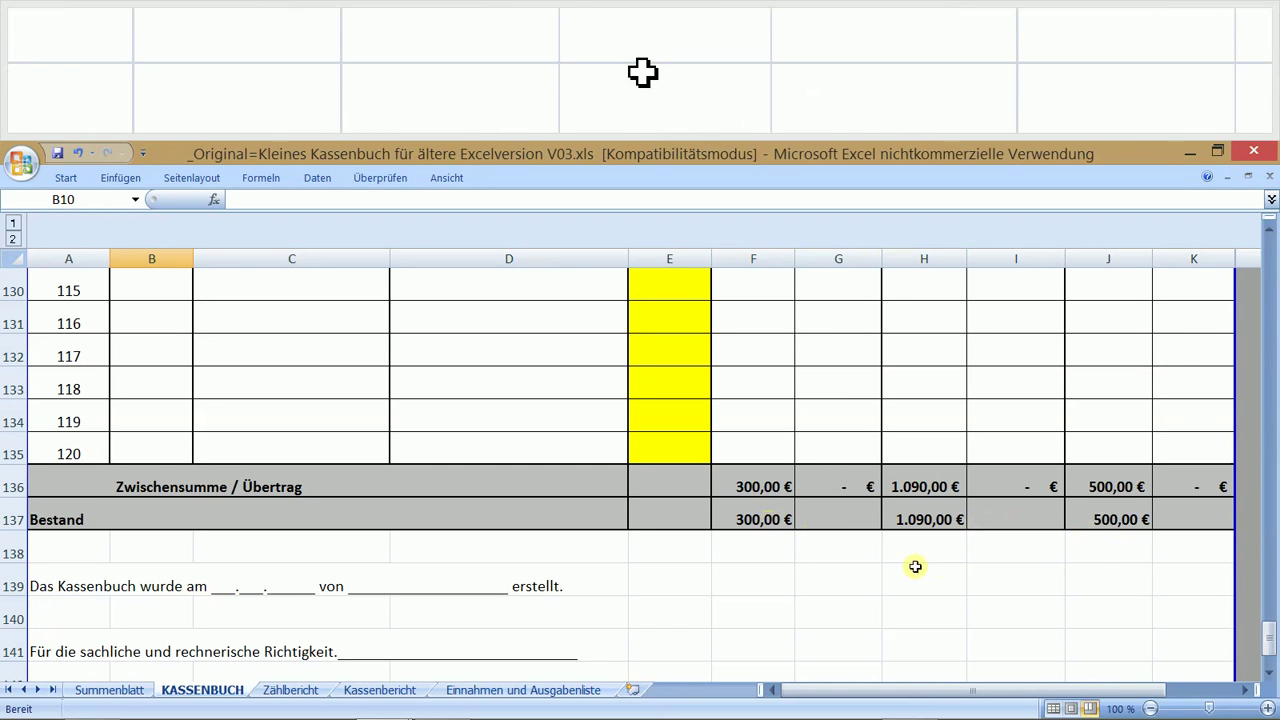
Step: Select rows 23 to 29 of the Summenblatt sheet, covering the Bank- und Barguthaben block through Summe Vermögen
click(108, 690)
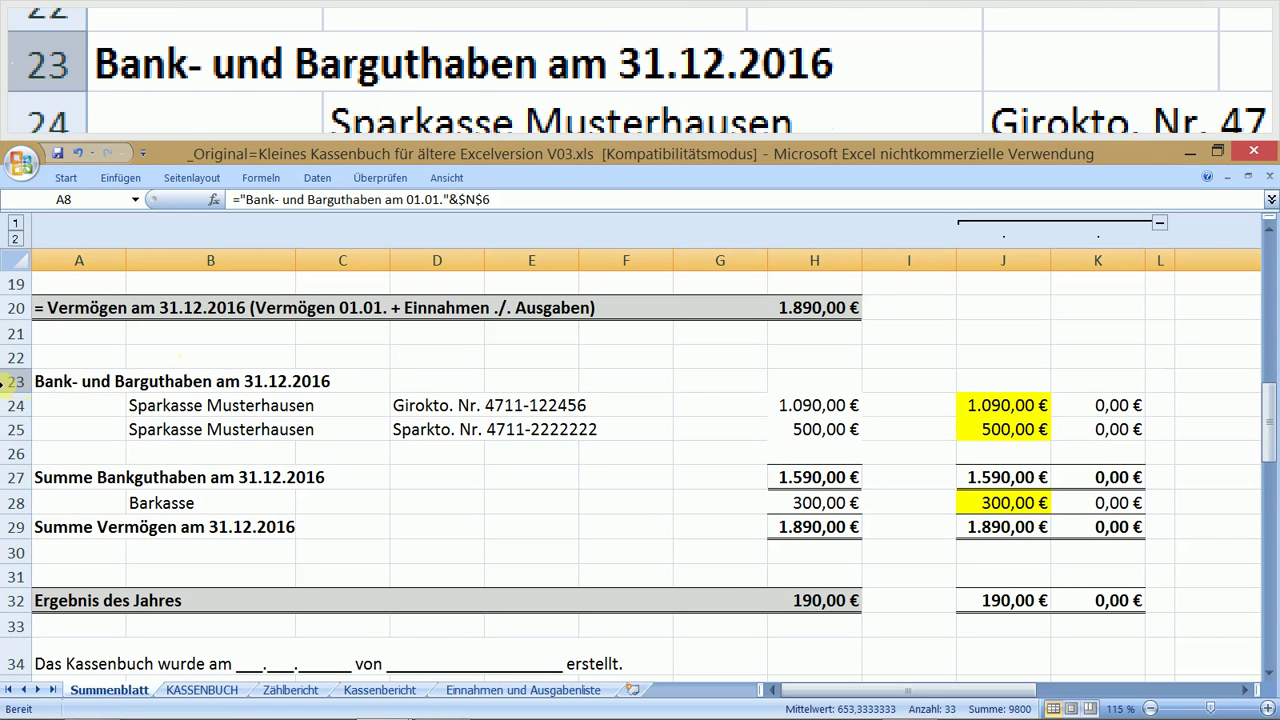
drag(16, 381, 22, 527)
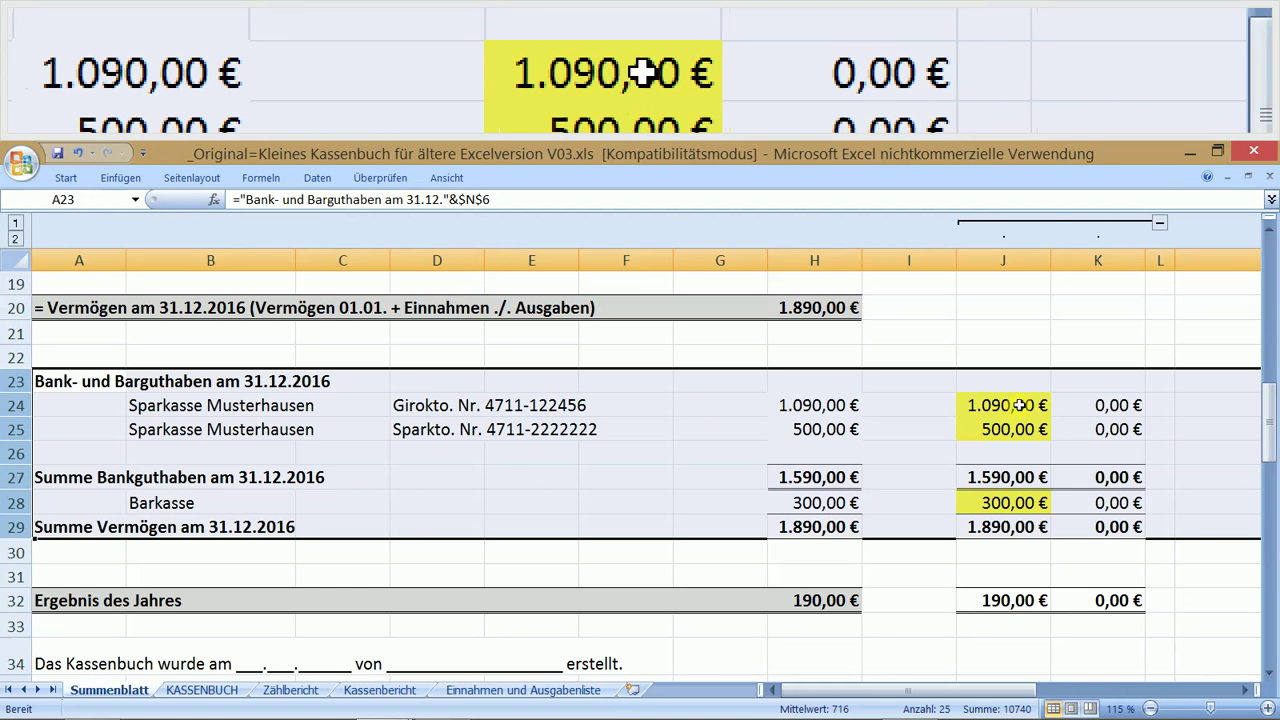
scroll(962, 528, down, 2)
scroll(958, 531, up, 2)
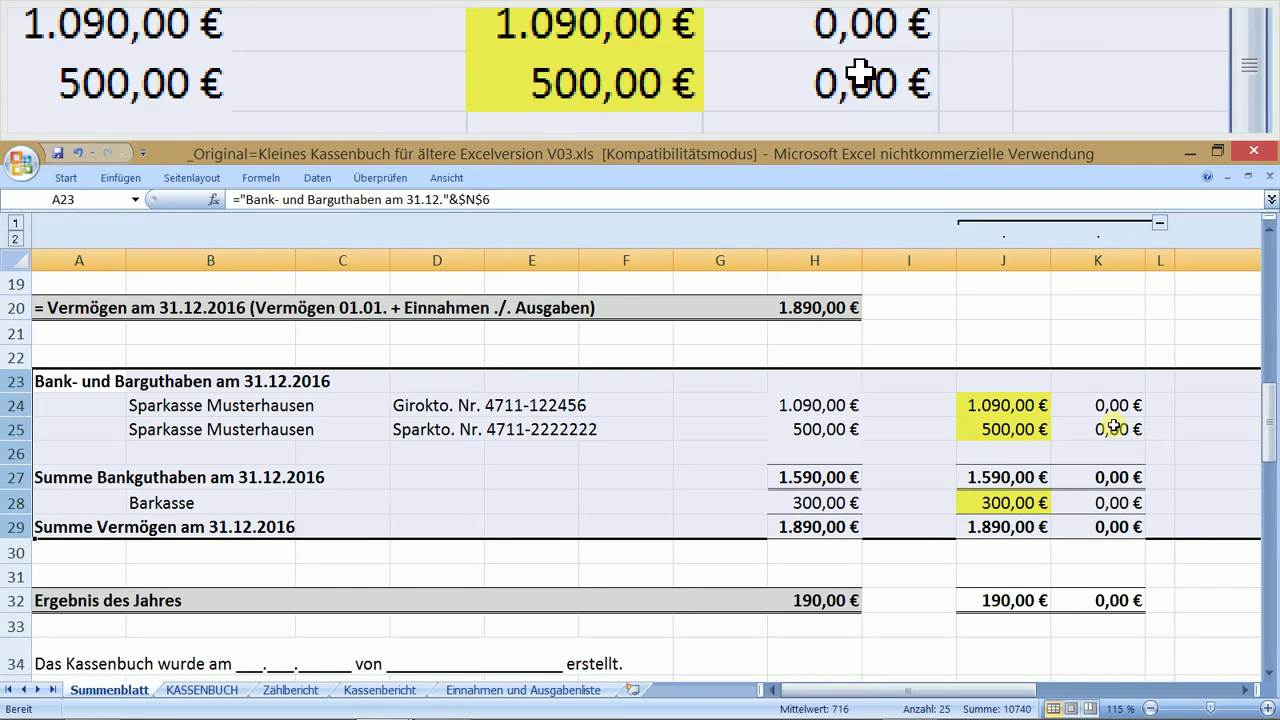
Step: Review the Summenblatt signature lines and the check messages in rows 50 and 52
scroll(1125, 422, down, 3)
scroll(1127, 423, down, 3)
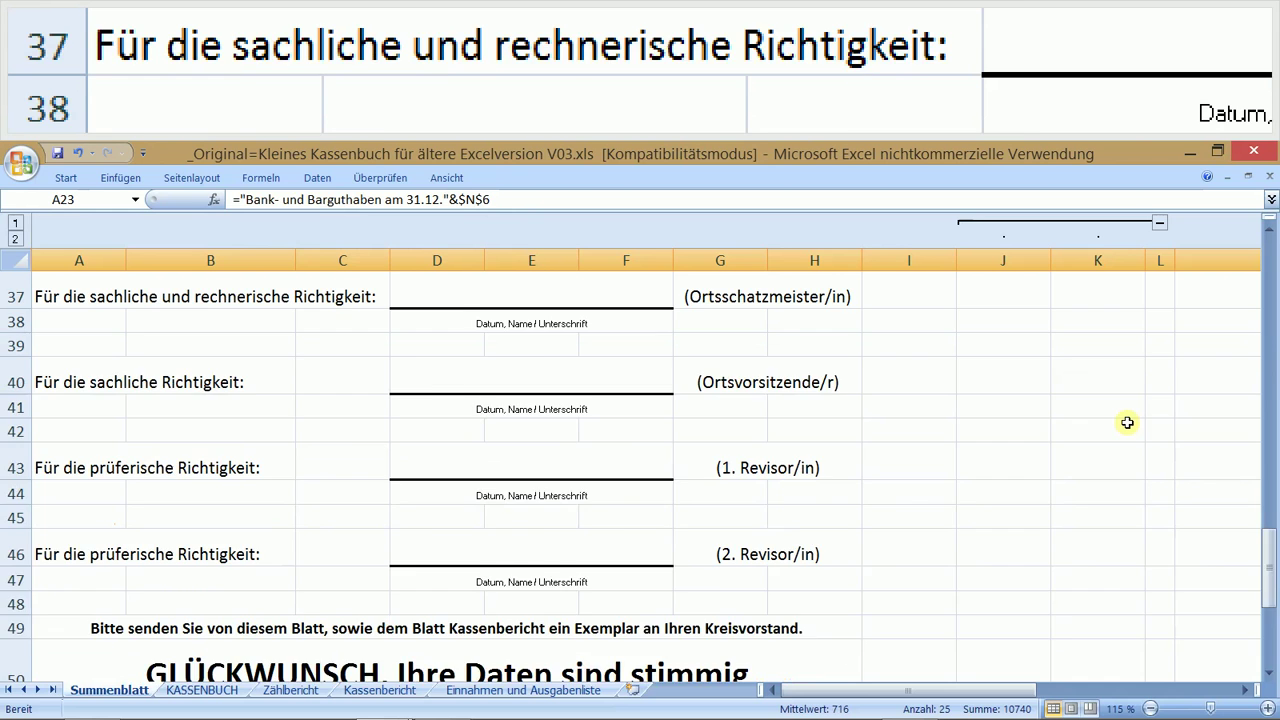
scroll(1127, 423, down, 3)
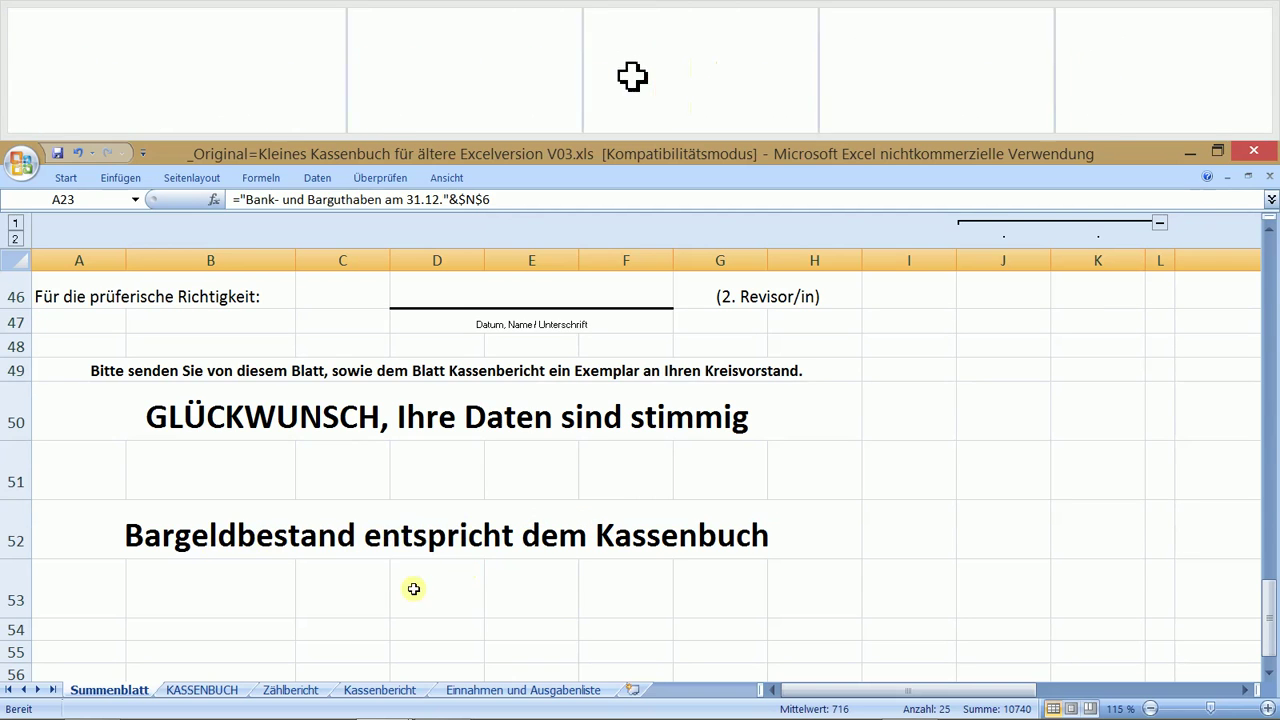
Step: Open the Zählbericht sheet and review its Barbestand and Münzgeld in Rollen lists
click(289, 690)
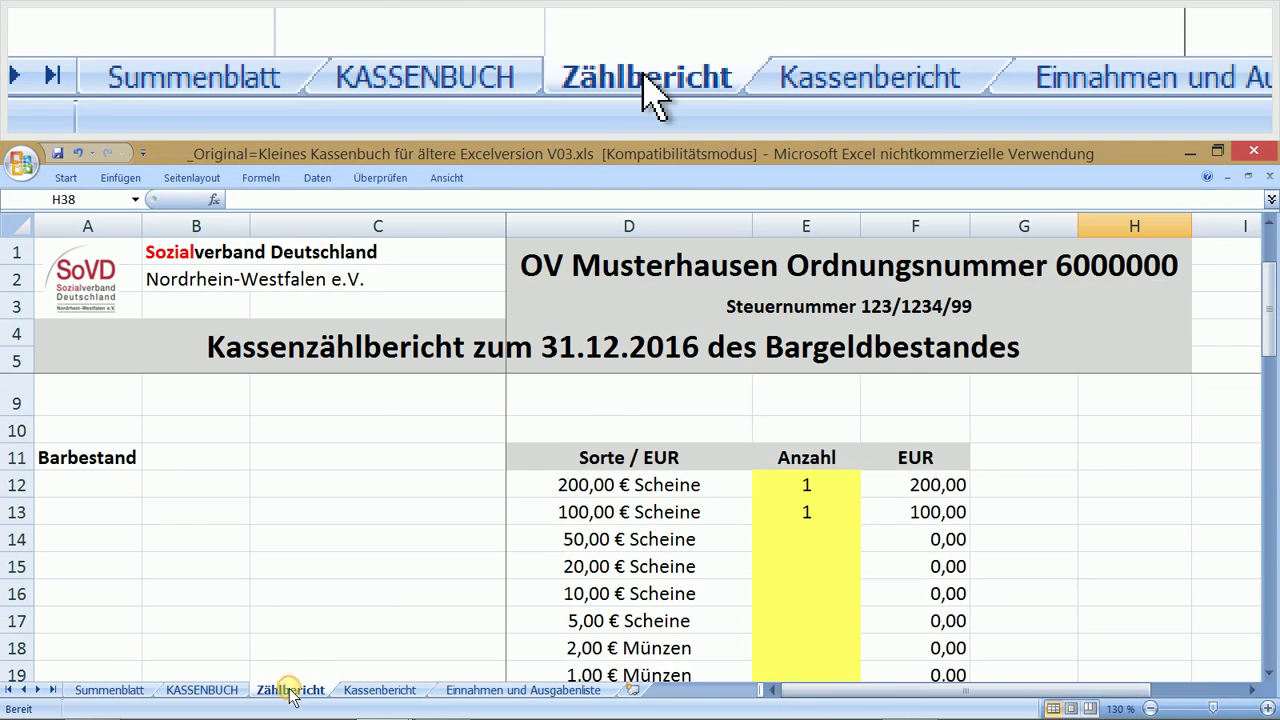
scroll(767, 601, down, 2)
scroll(767, 601, down, 2)
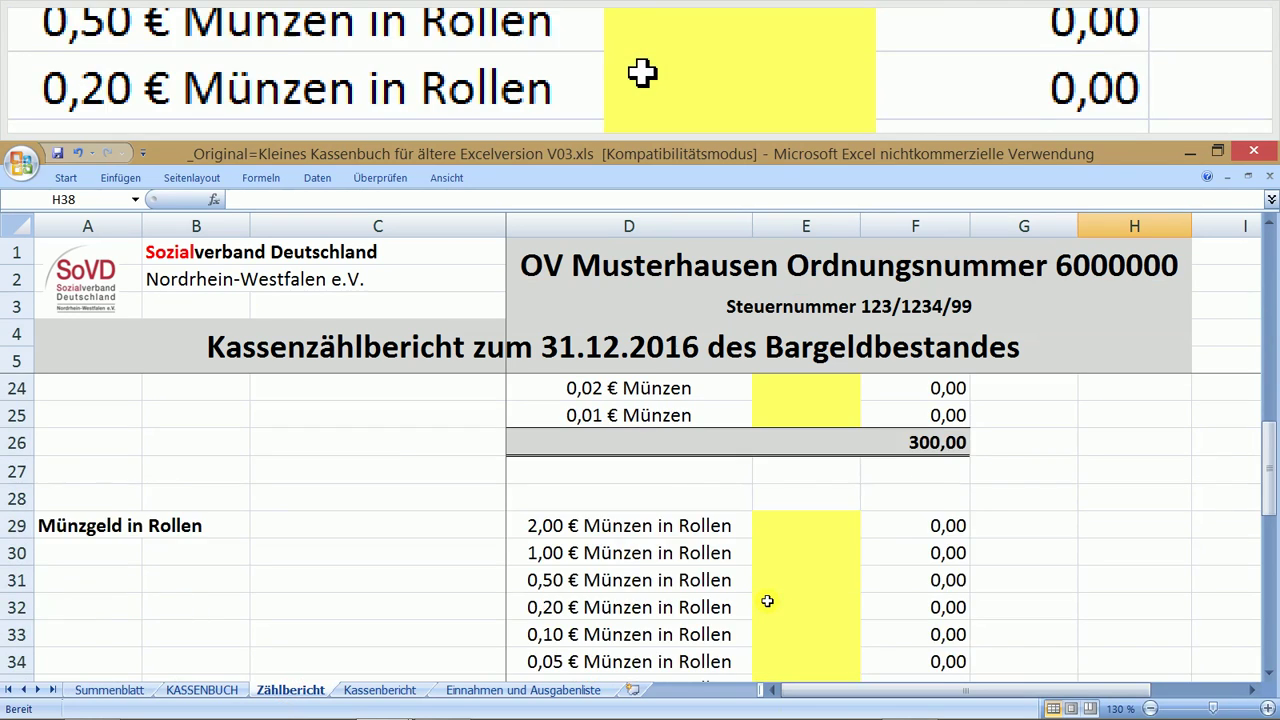
scroll(767, 601, up, 6)
scroll(767, 601, down, 2)
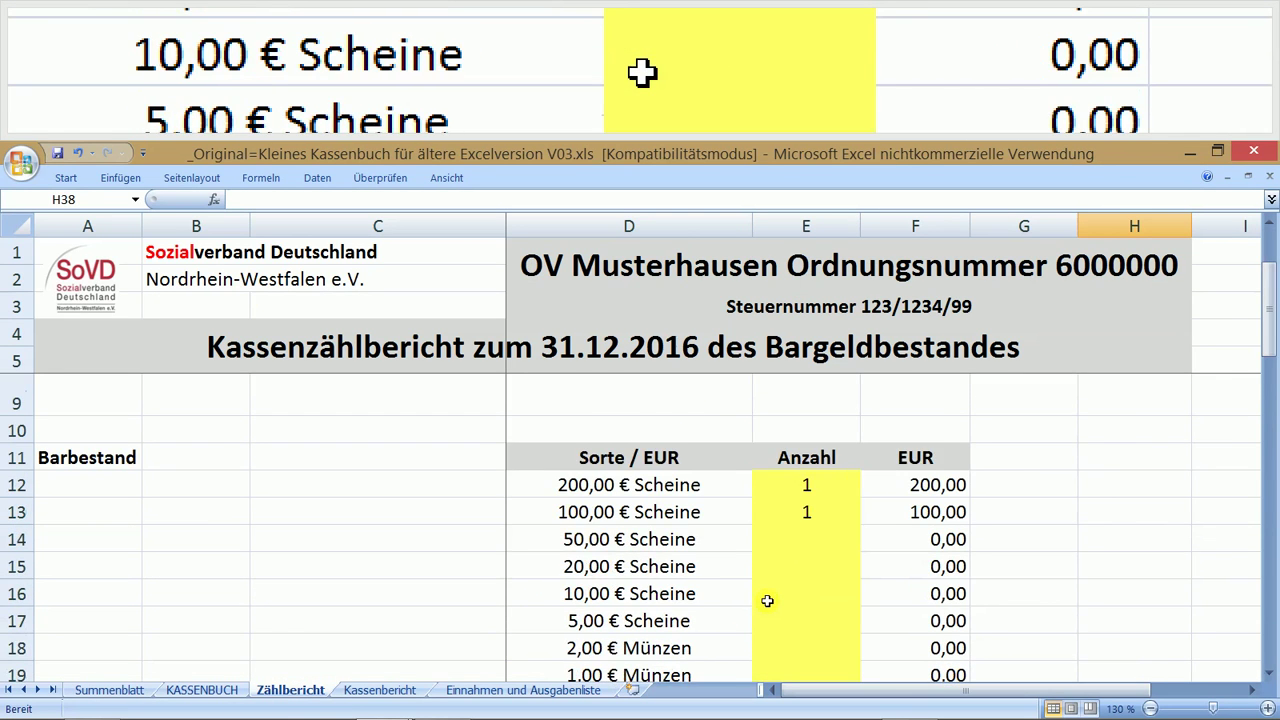
scroll(767, 601, up, 1)
scroll(767, 601, down, 4)
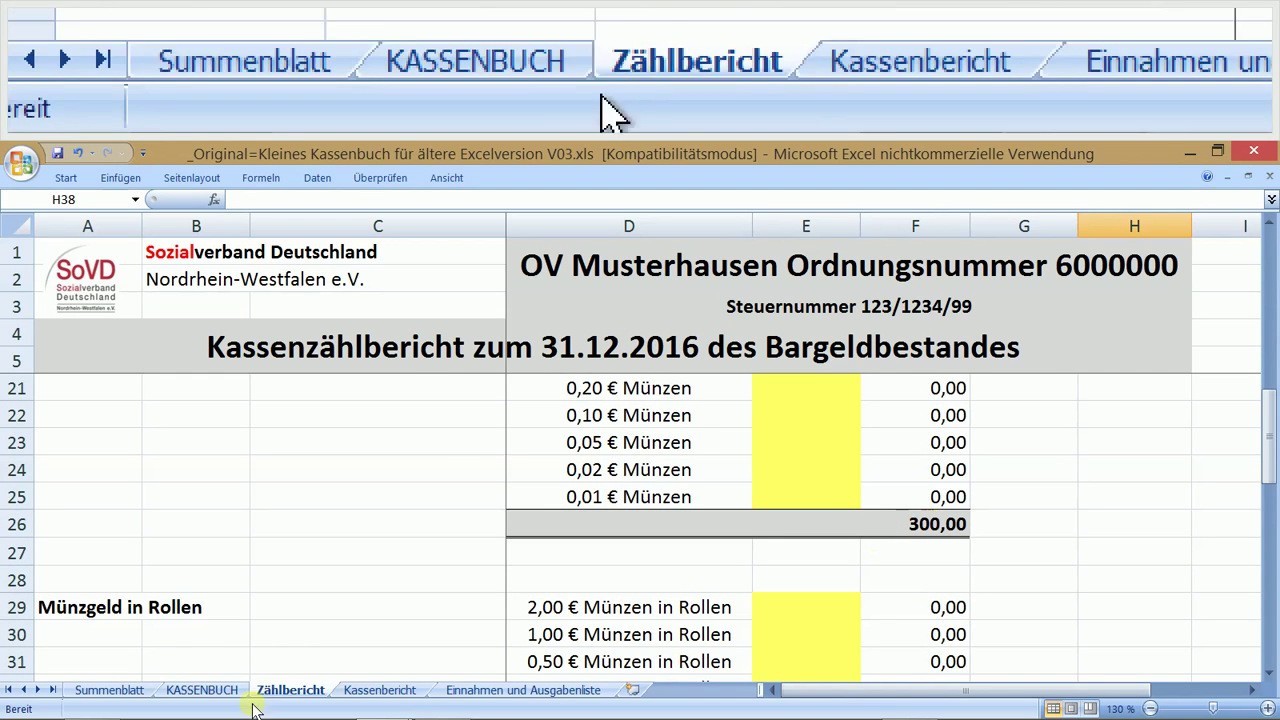
Step: Select the closing Kasse Bestand cell F137 on the KASSENBUCH sheet and return to the Zählbericht sheet
click(218, 691)
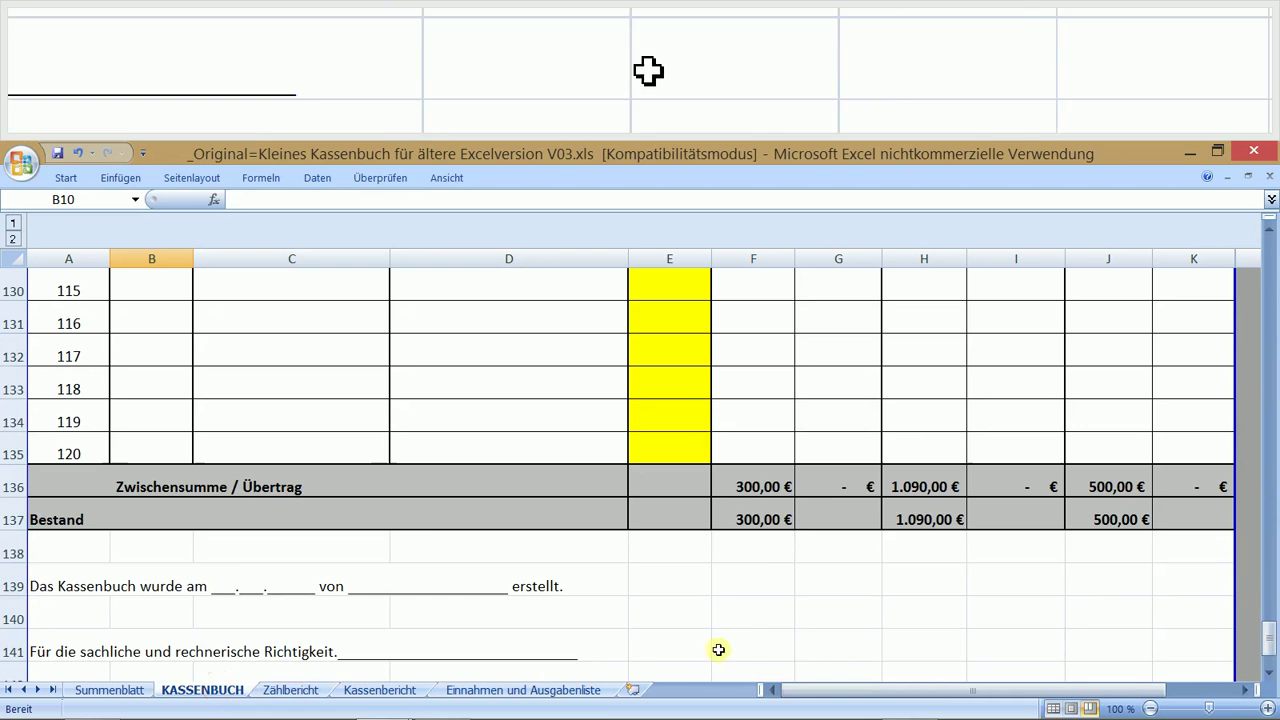
click(742, 517)
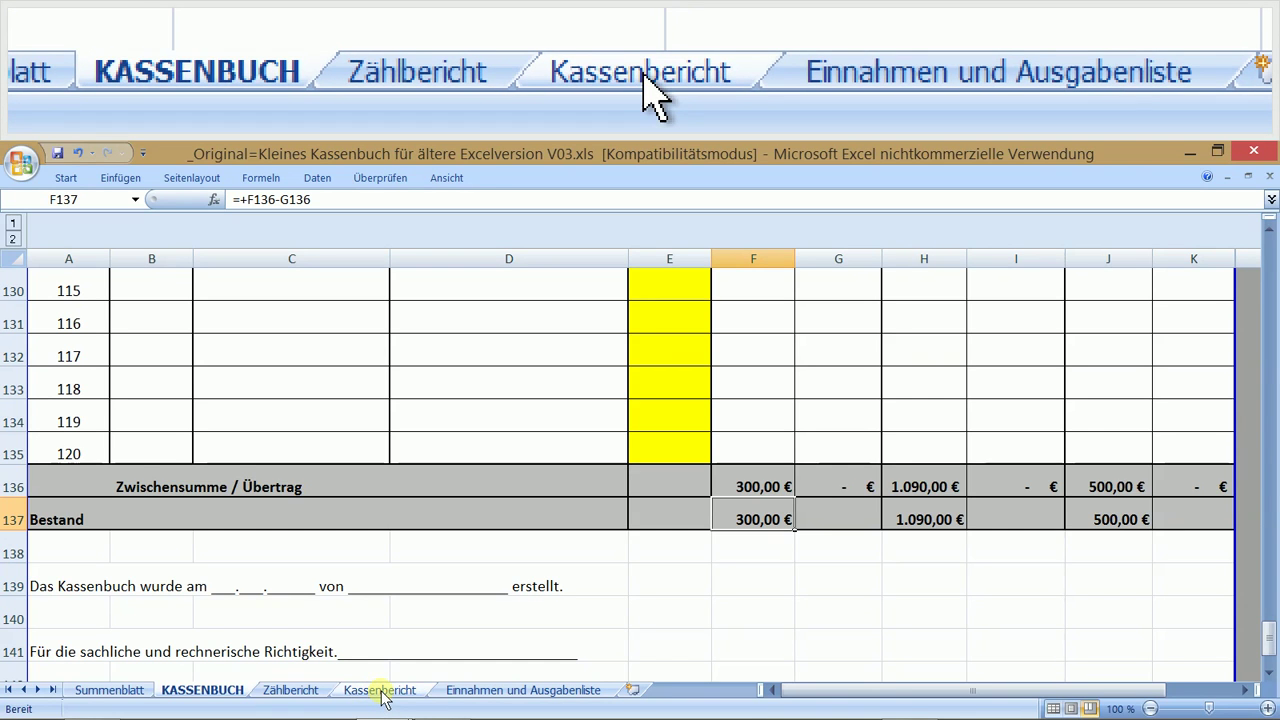
click(303, 693)
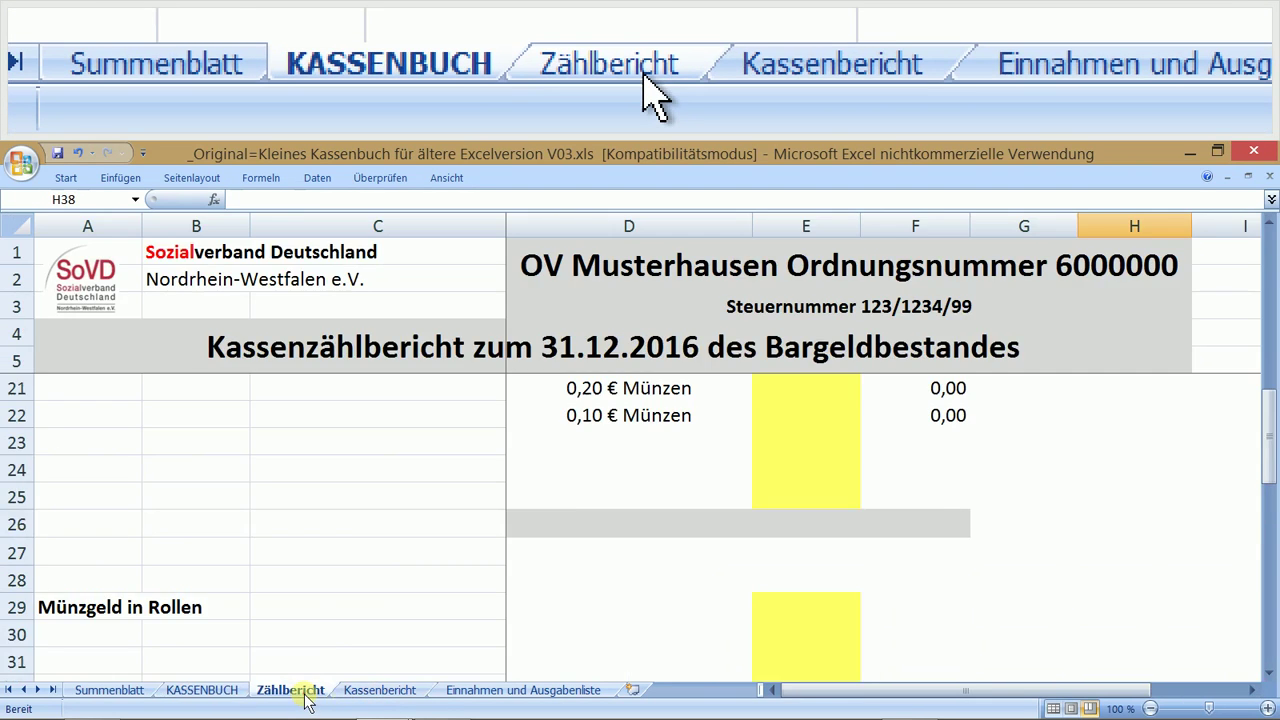
Step: Review the Zählbericht from the Barbestand counts to the check message in row 41 and select the 0,01 € Münzen in Rollen count E36
scroll(751, 594, up, 1)
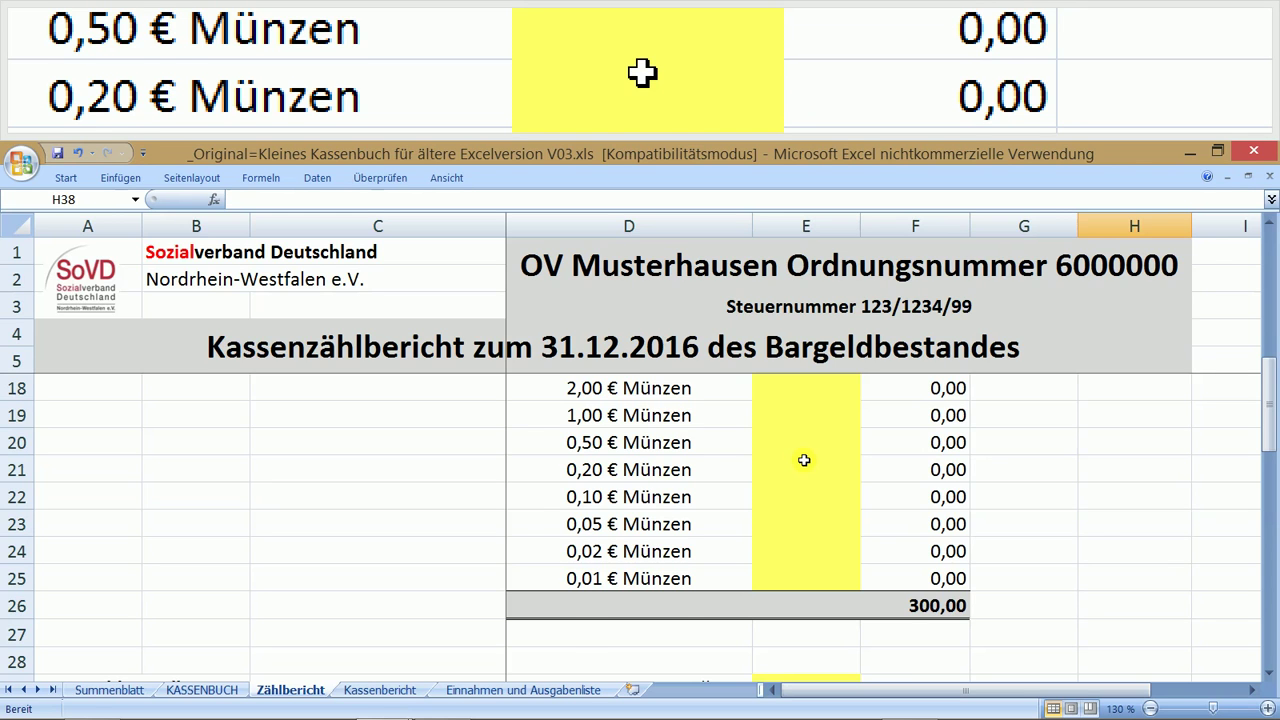
scroll(804, 460, up, 3)
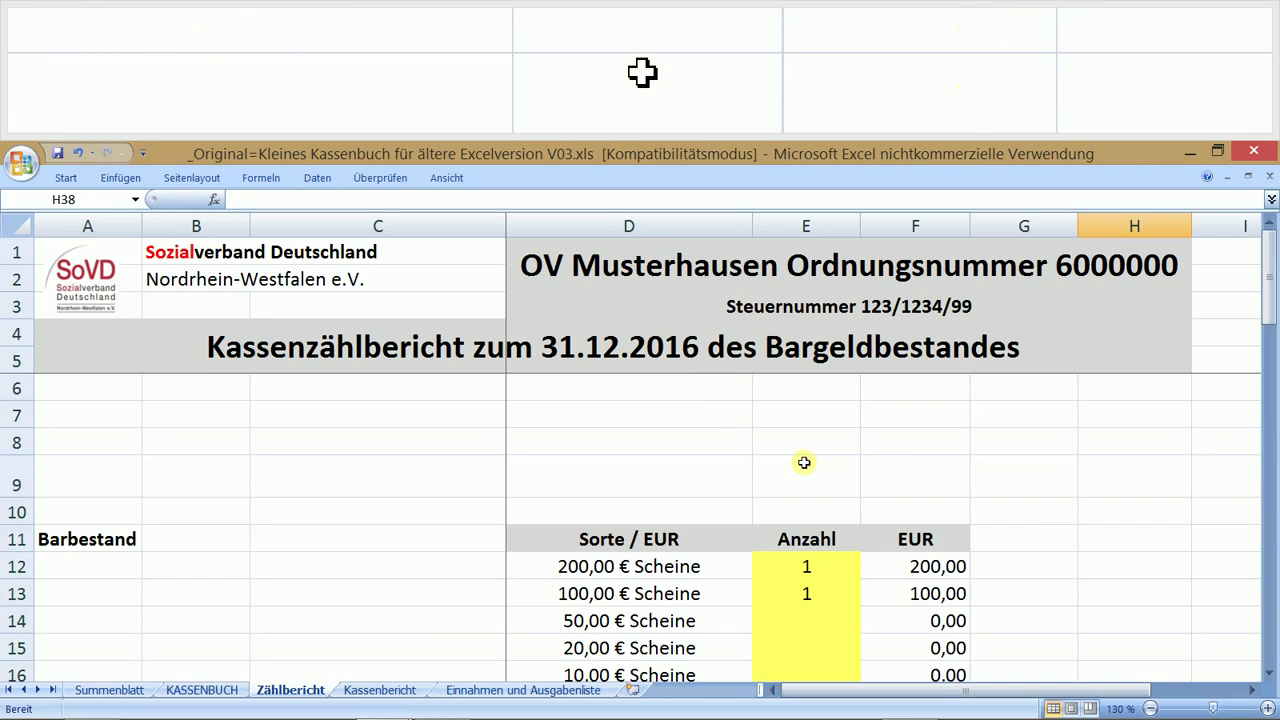
scroll(804, 462, down, 2)
scroll(804, 465, up, 2)
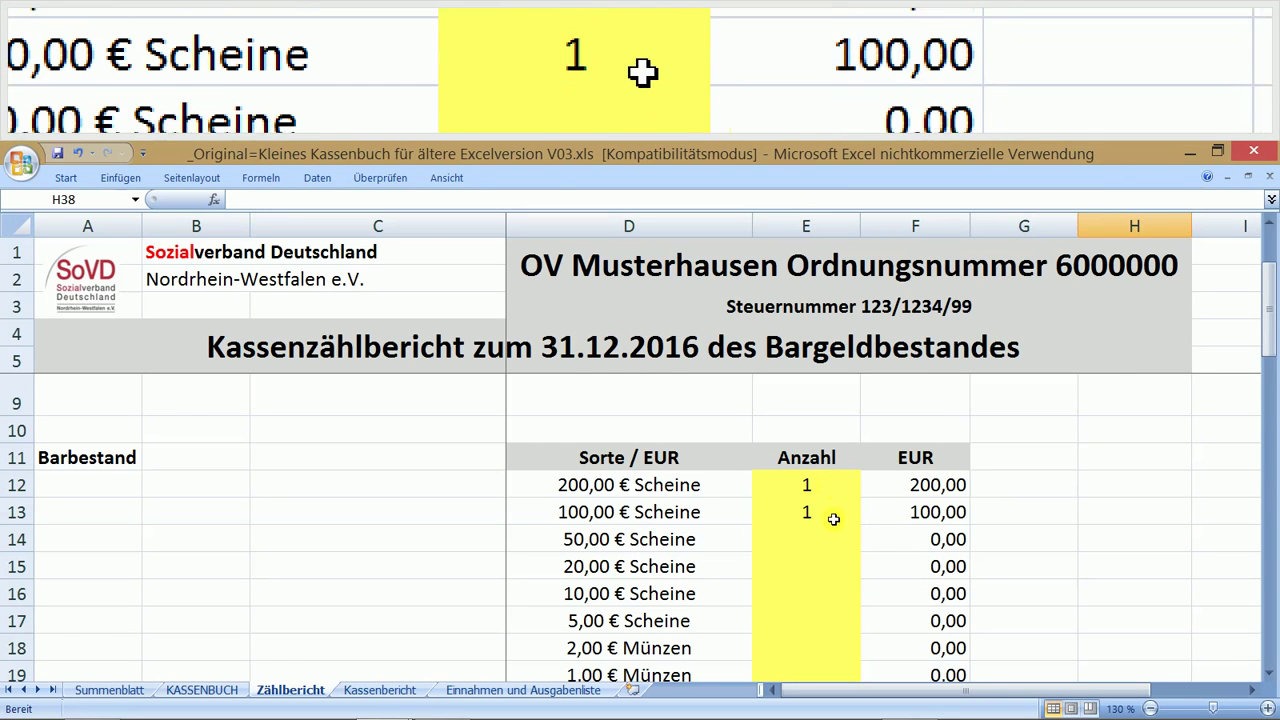
scroll(828, 486, down, 2)
scroll(831, 488, down, 2)
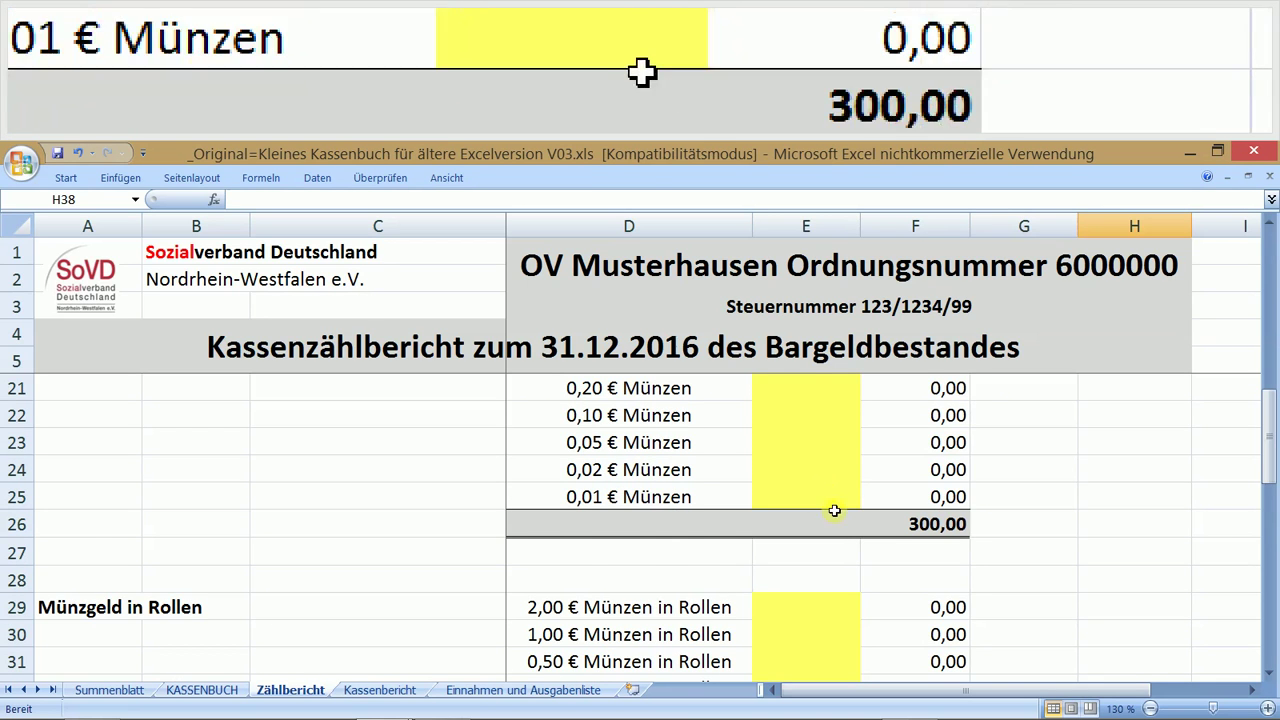
scroll(825, 495, down, 5)
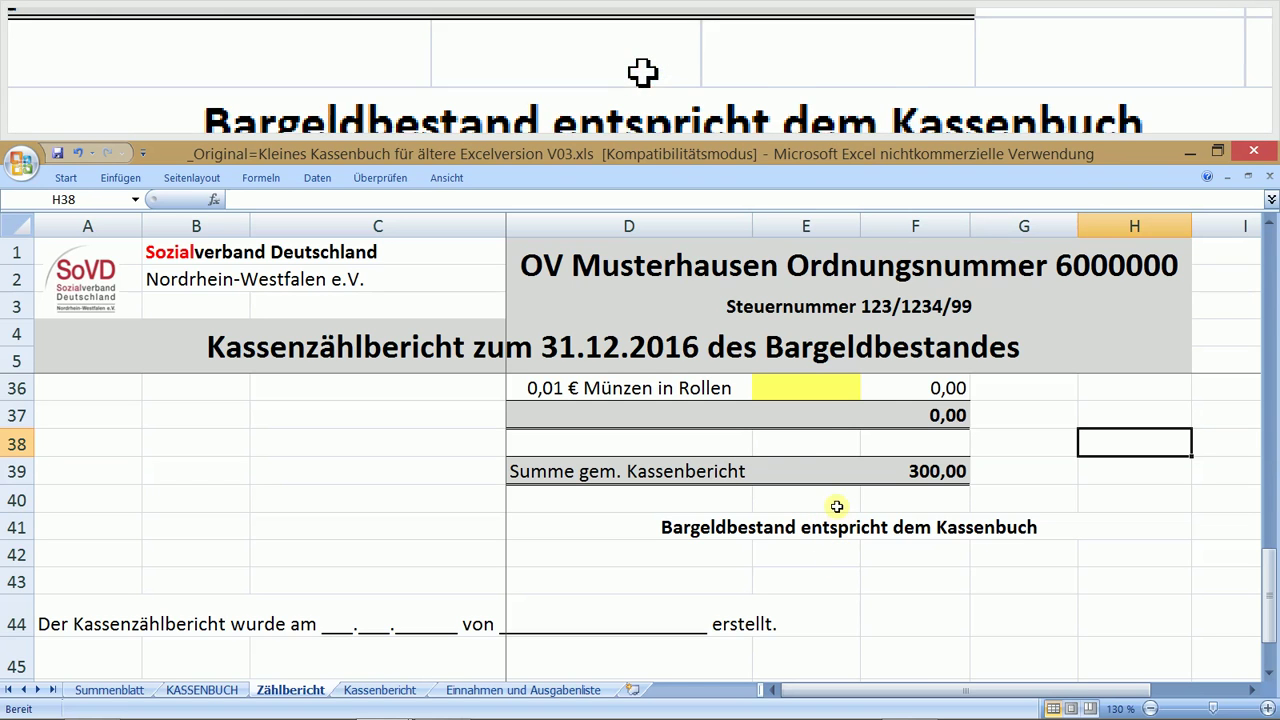
scroll(830, 430, up, 1)
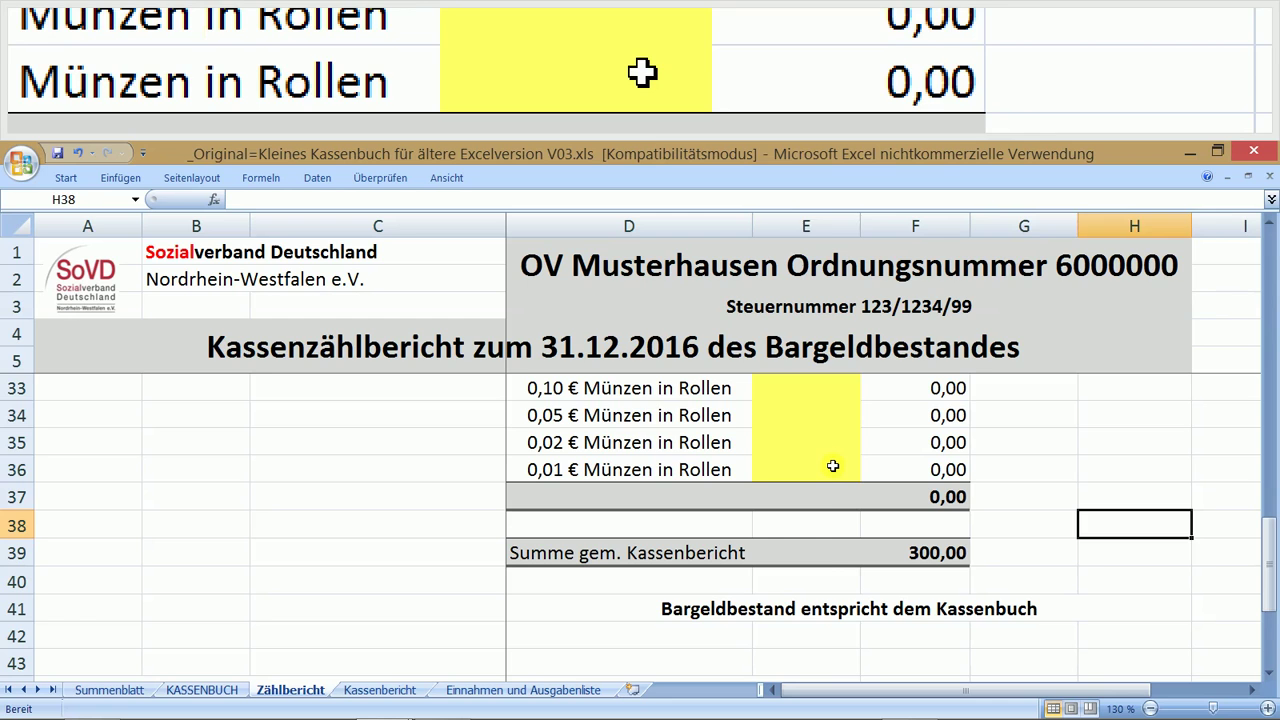
click(832, 466)
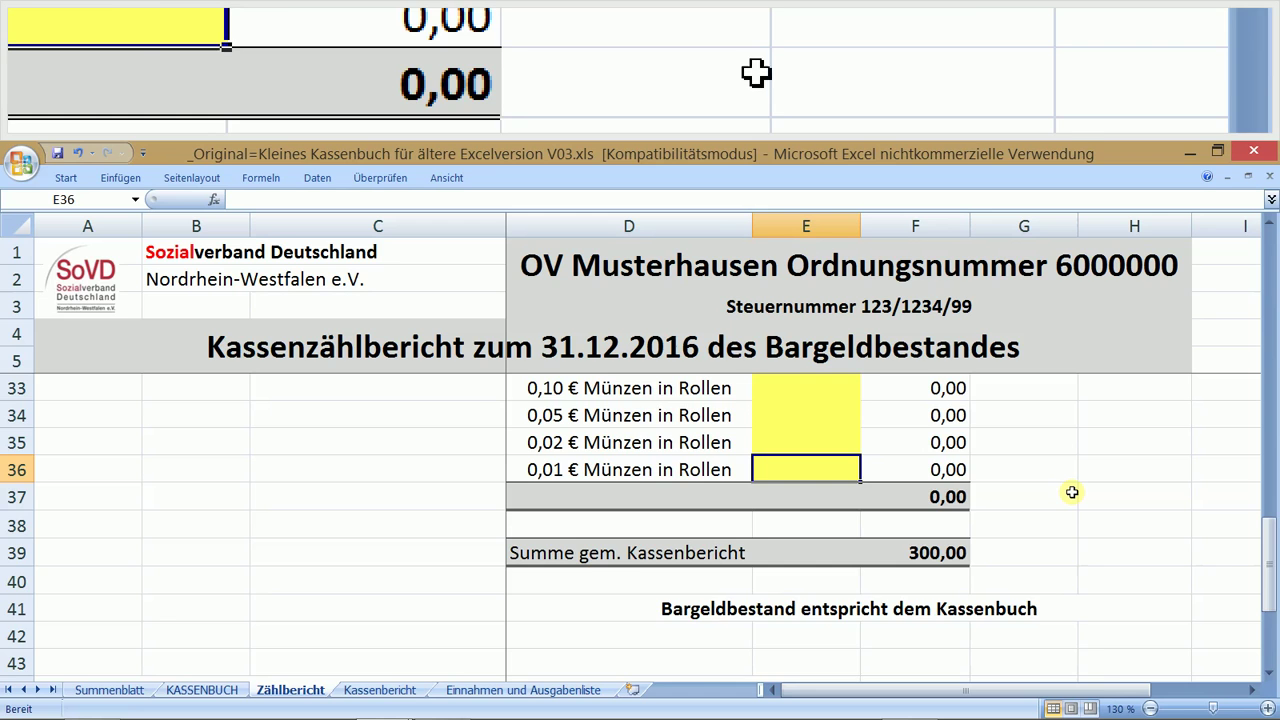
Step: Enter 1 as the Anzahl of 0,01 € Münzen in cell E25 and check the message in row 41
scroll(1072, 492, up, 4)
click(826, 497)
text(1)
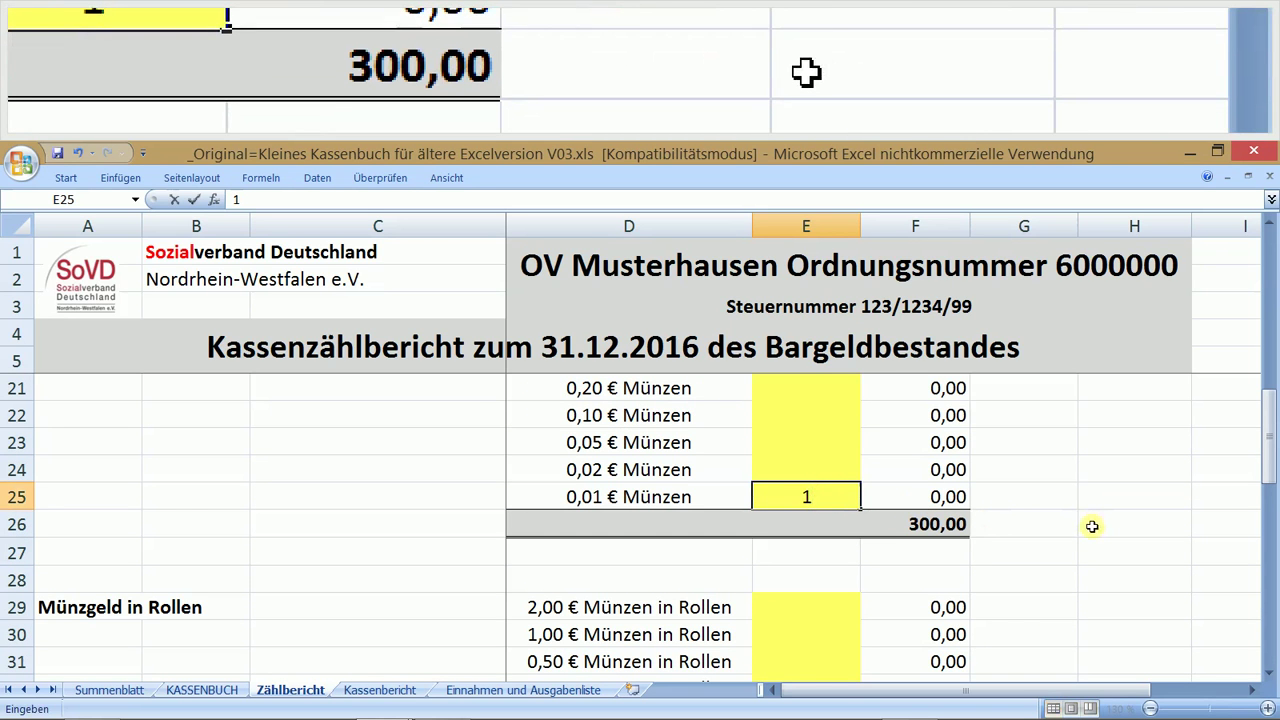
click(1092, 526)
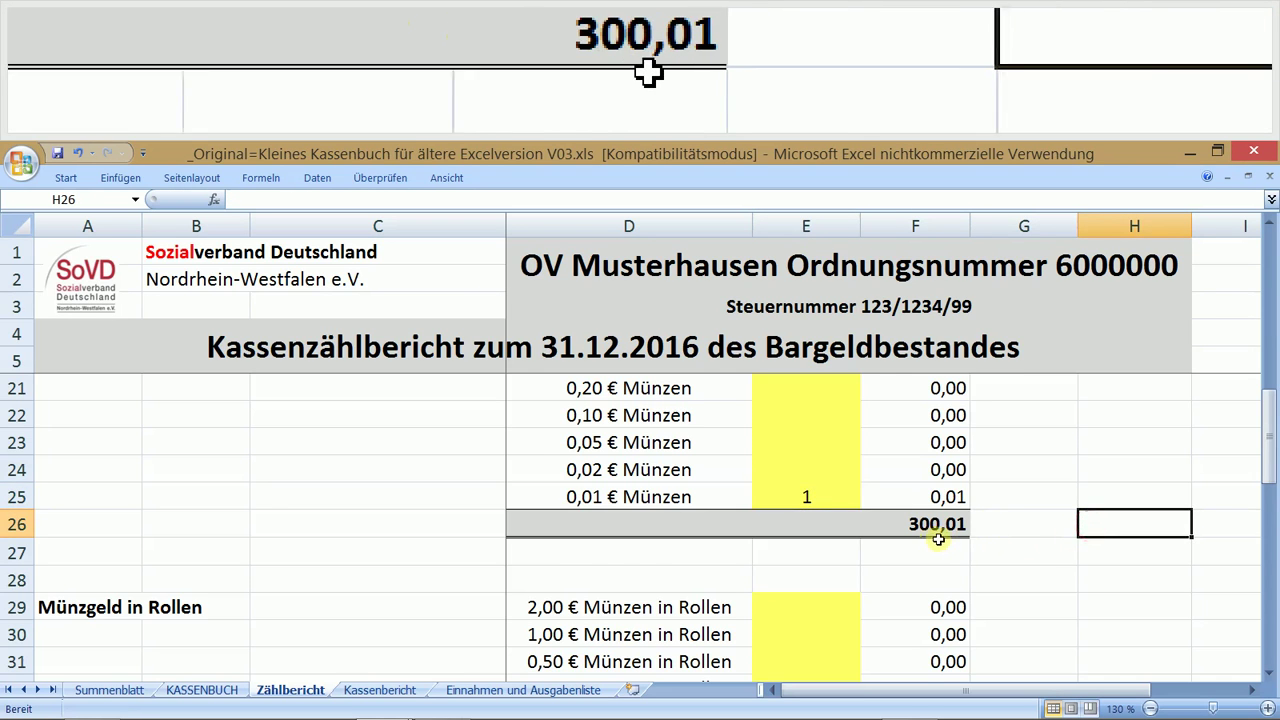
scroll(1000, 535, down, 4)
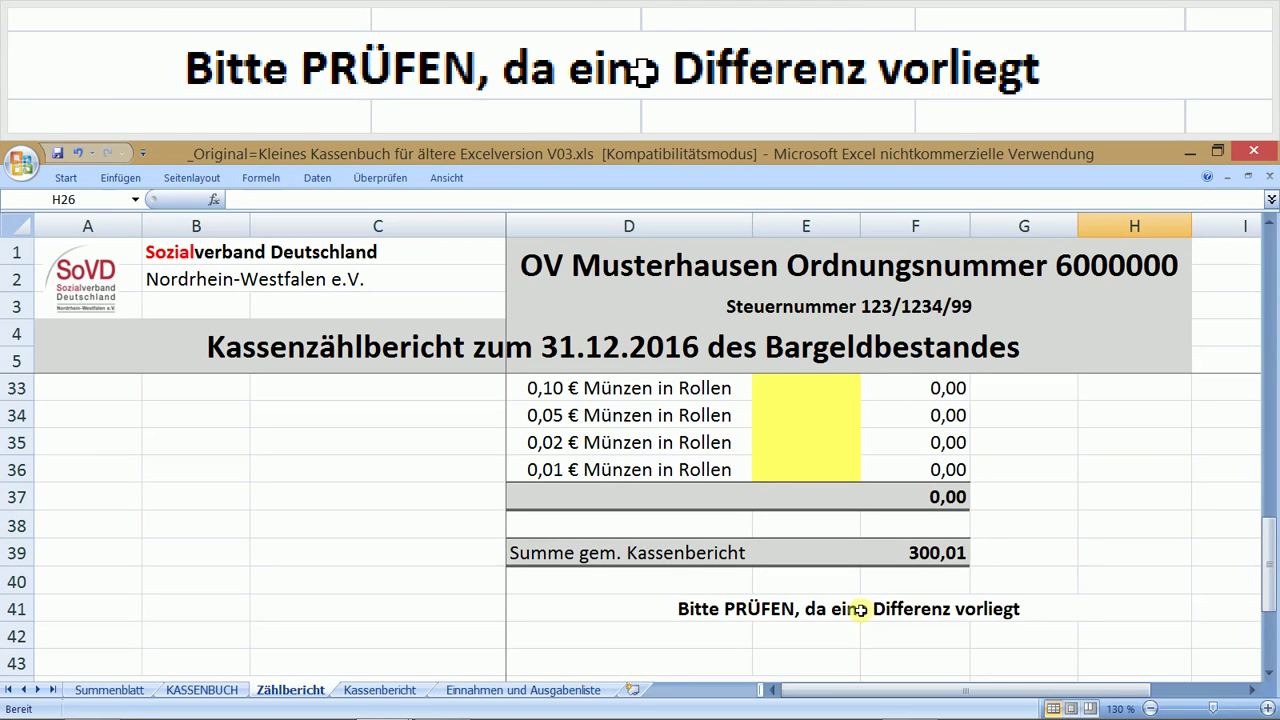
Step: Clear the Anzahl of 0,01 € Münzen in cell E25
scroll(860, 609, up, 4)
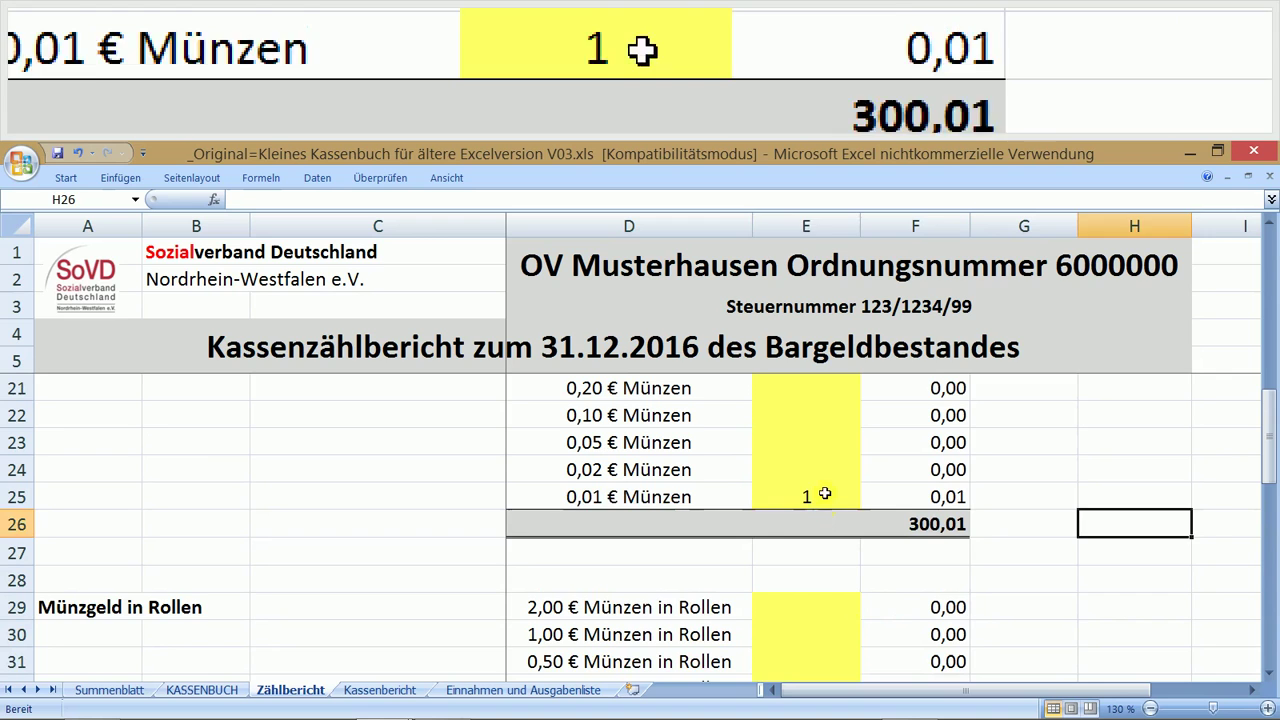
click(826, 497)
key(Delete)
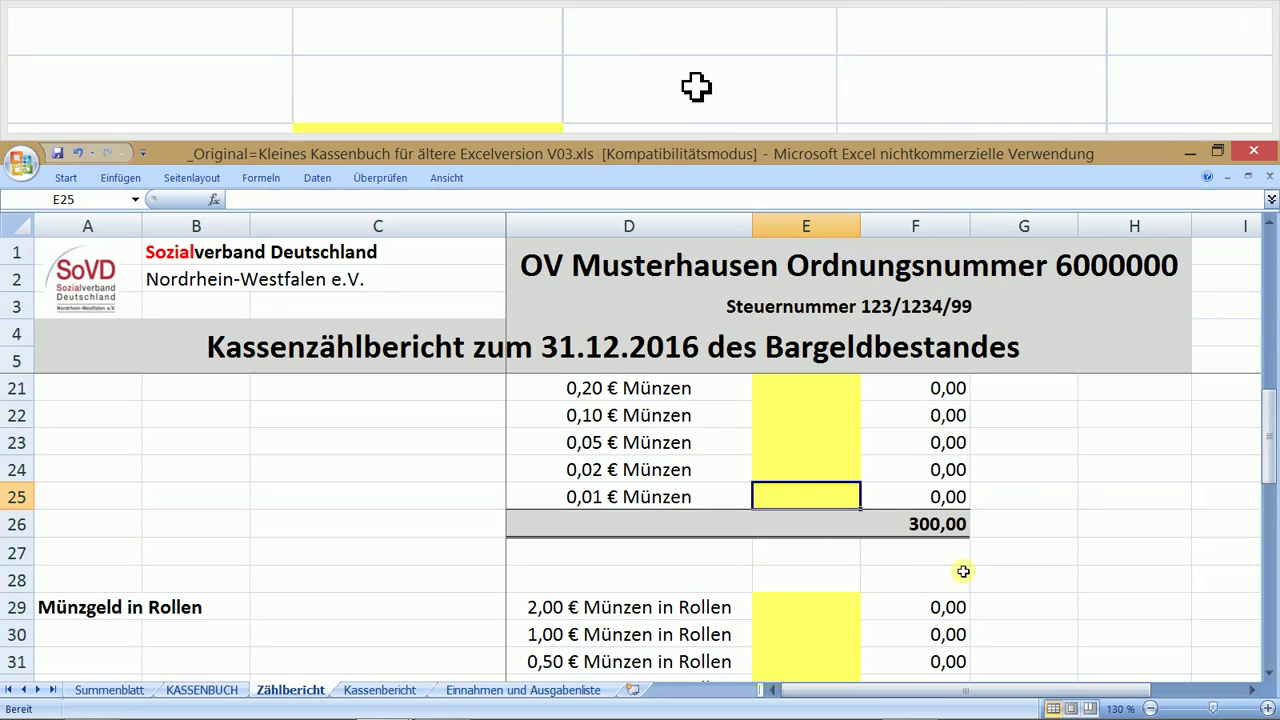
click(1042, 540)
Step: Enter 1 again as the Anzahl in E25 and review Summe gem. Kassenbericht and the check message in row 41
click(827, 497)
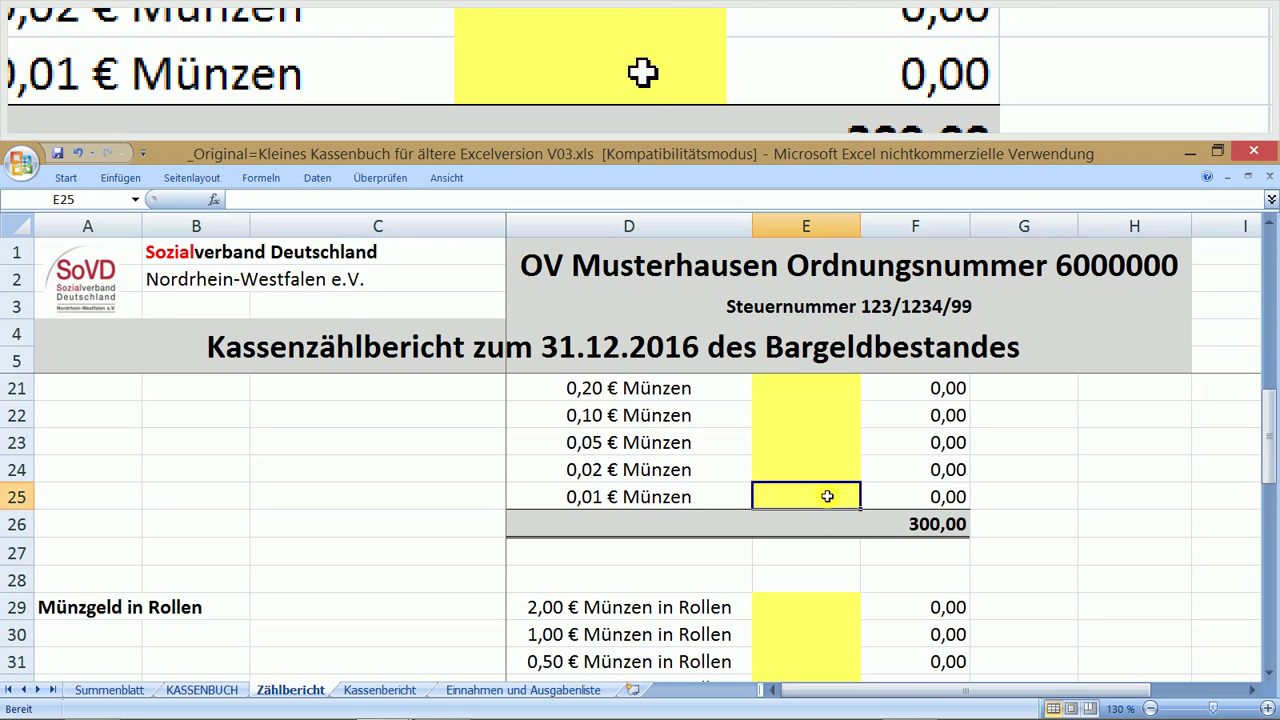
text(1)
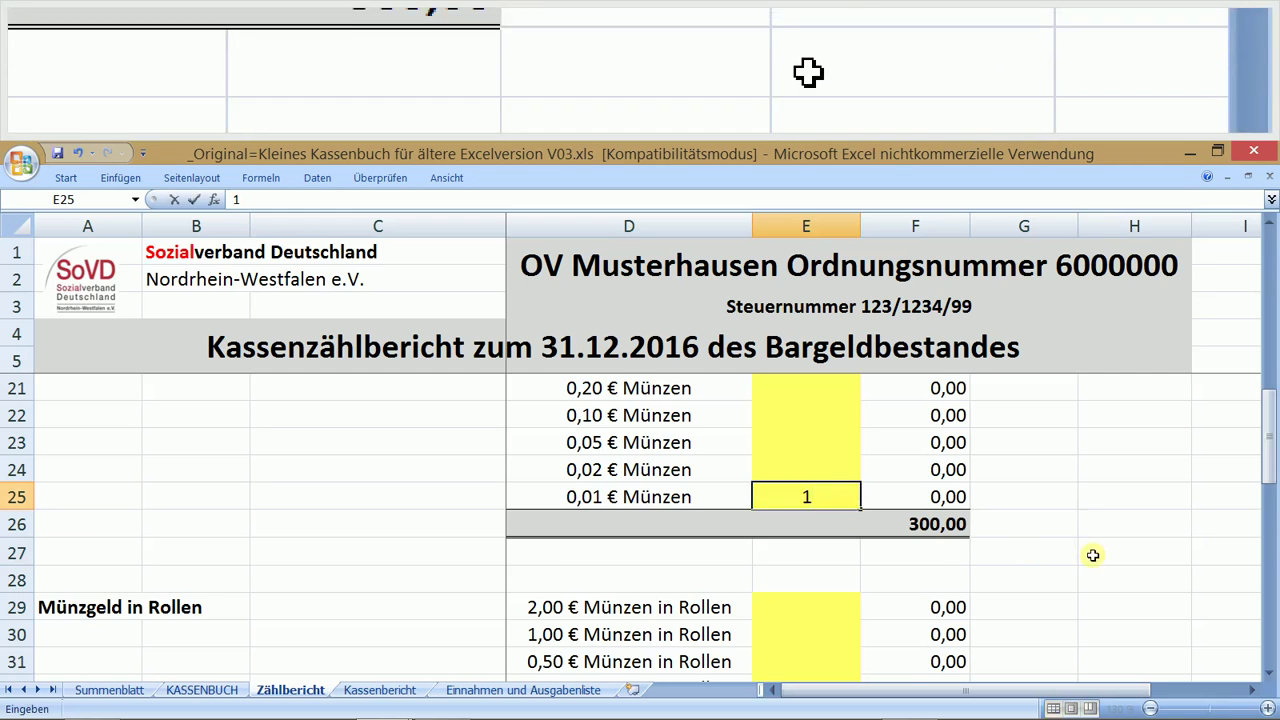
click(1089, 552)
scroll(1093, 554, down, 3)
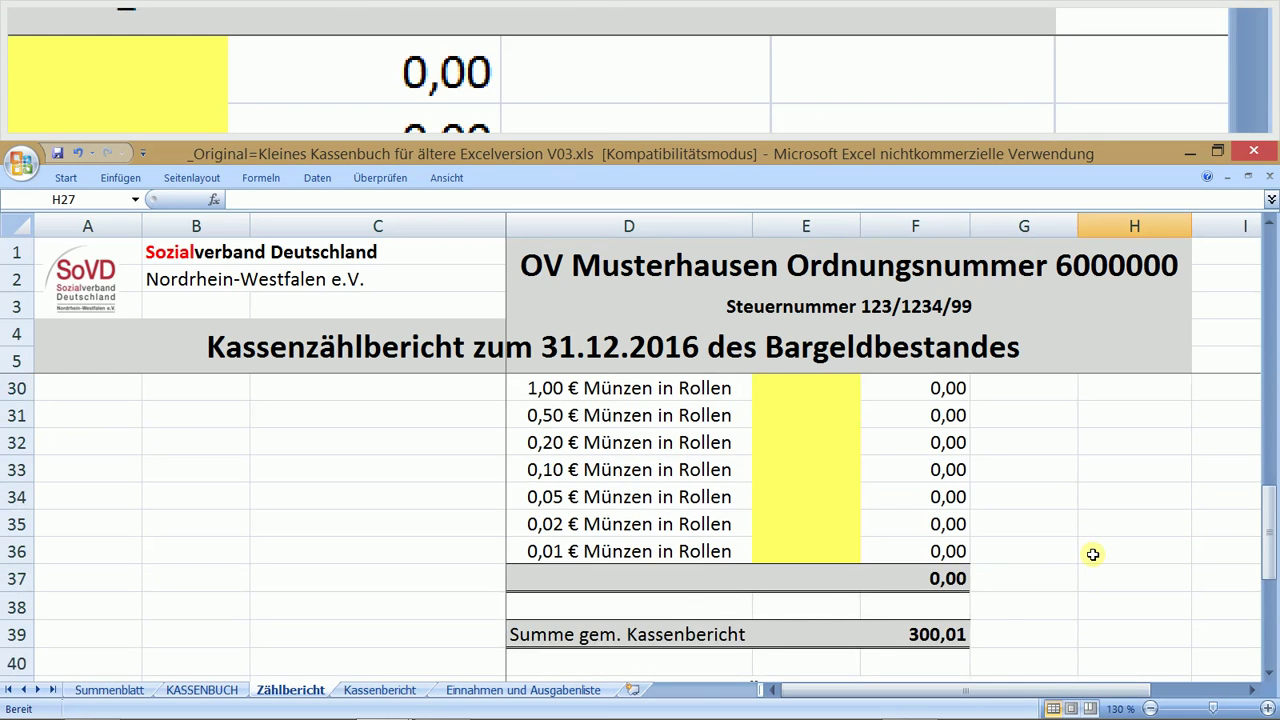
scroll(1093, 554, down, 2)
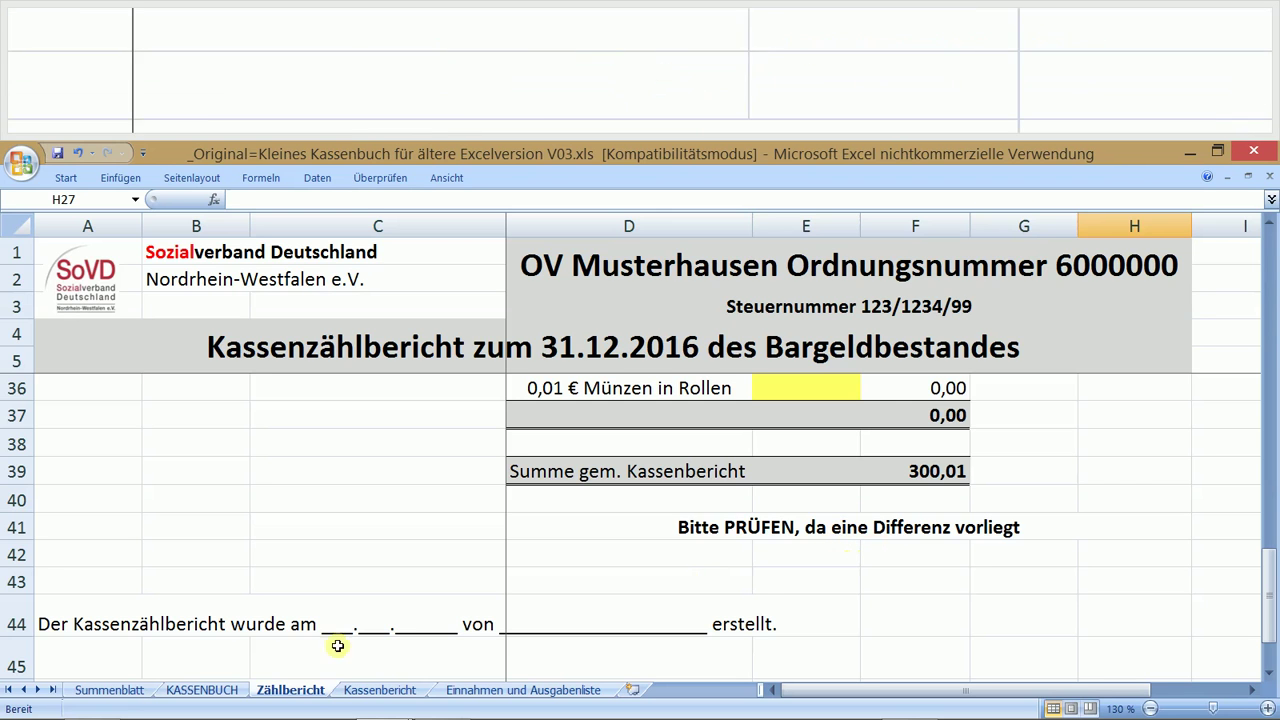
Step: Try to open the check message formula in row 41 for editing and select the Summe gem. Kassenbericht amount in F39
double_click(735, 527)
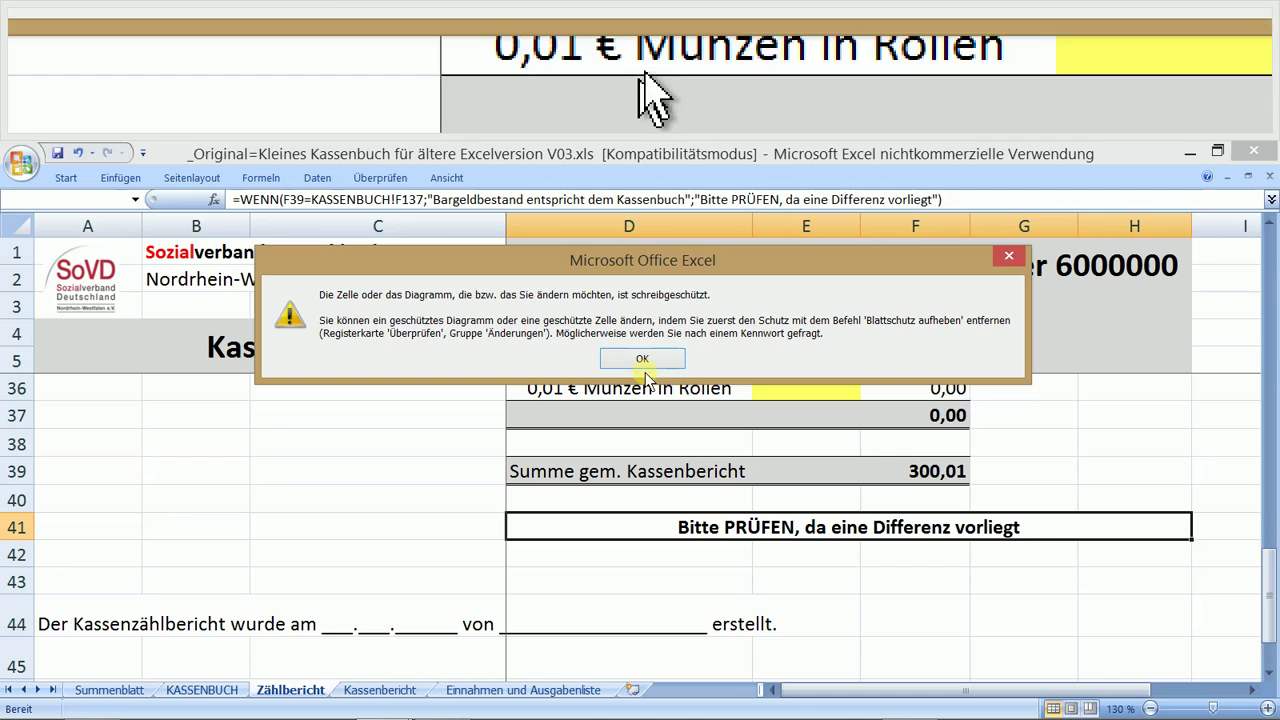
click(648, 358)
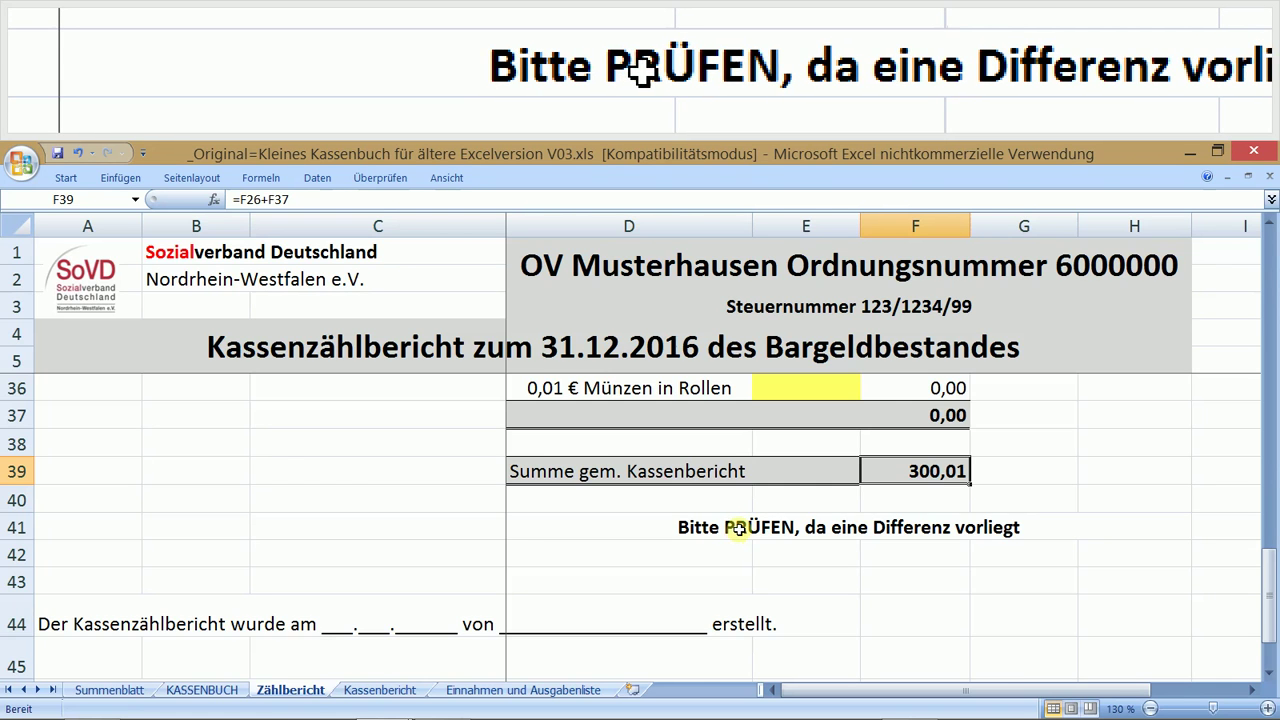
Step: Check the cash comparison message in row 52 of the Summenblatt and return to the Zählbericht sheet
click(105, 691)
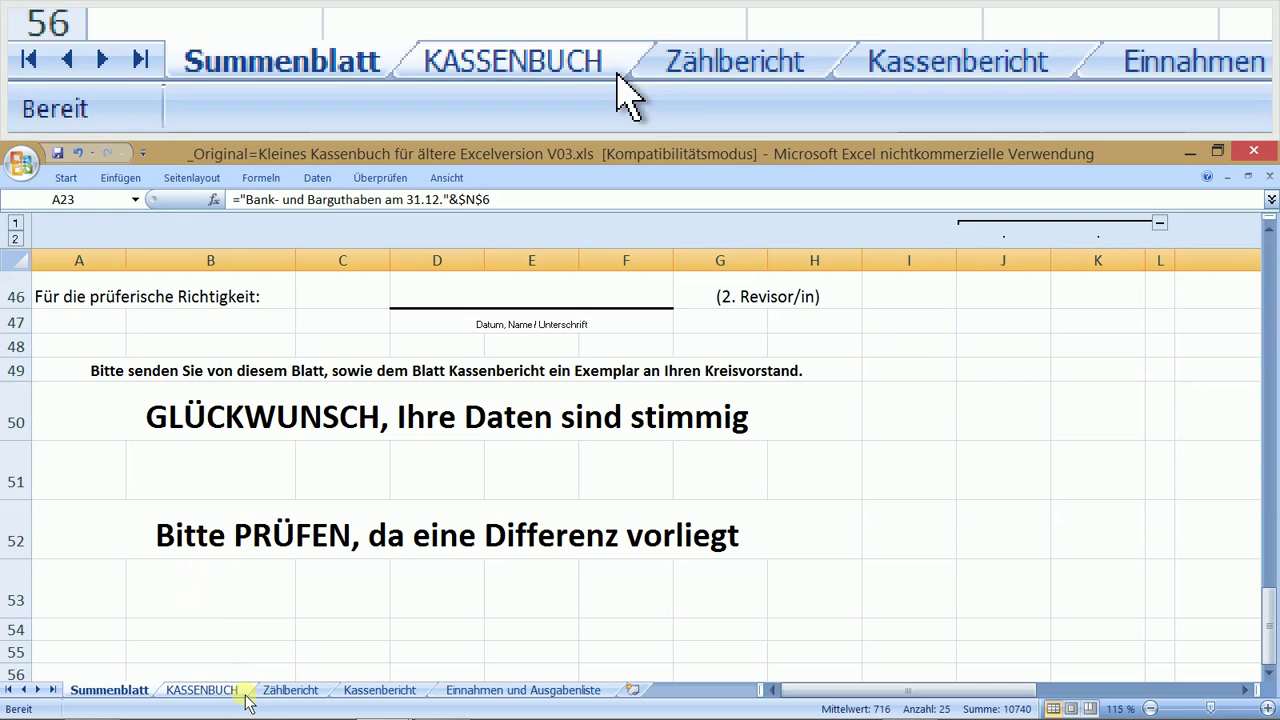
click(284, 691)
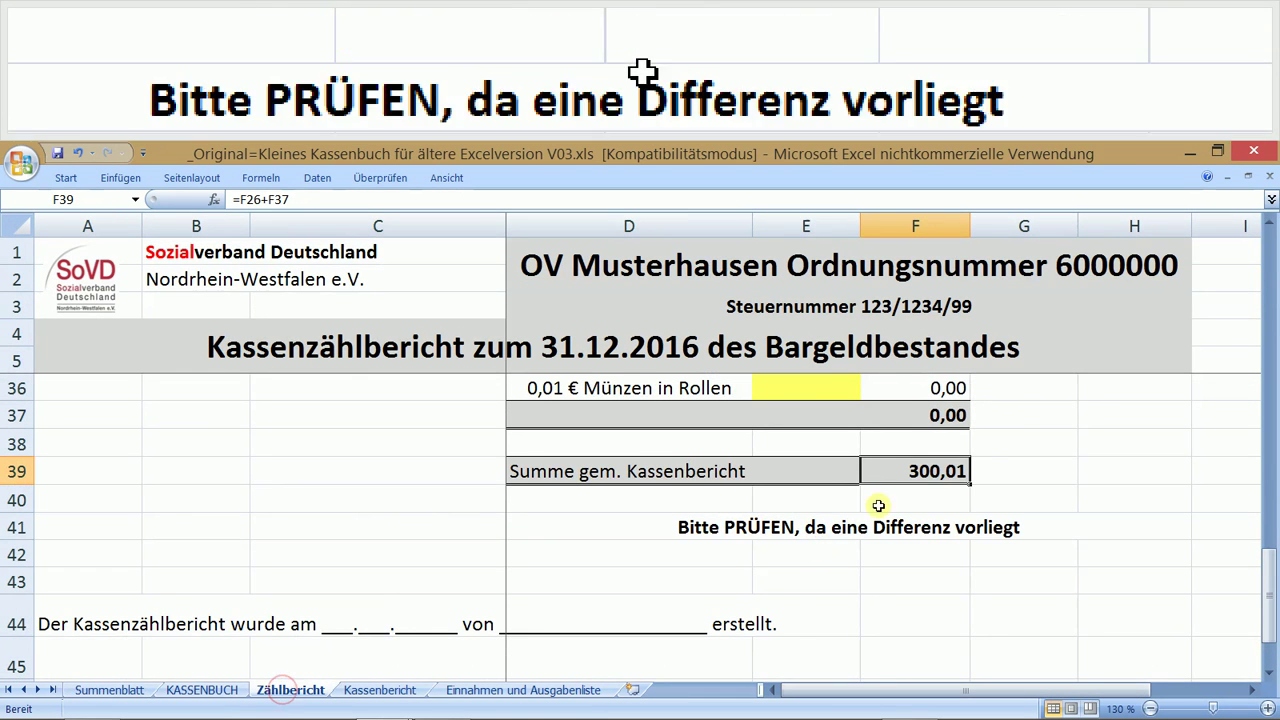
Step: Clear the test entry for 0,01 € Münzen in cell E25 of the Zählbericht
scroll(849, 513, up, 3)
scroll(849, 513, up, 1)
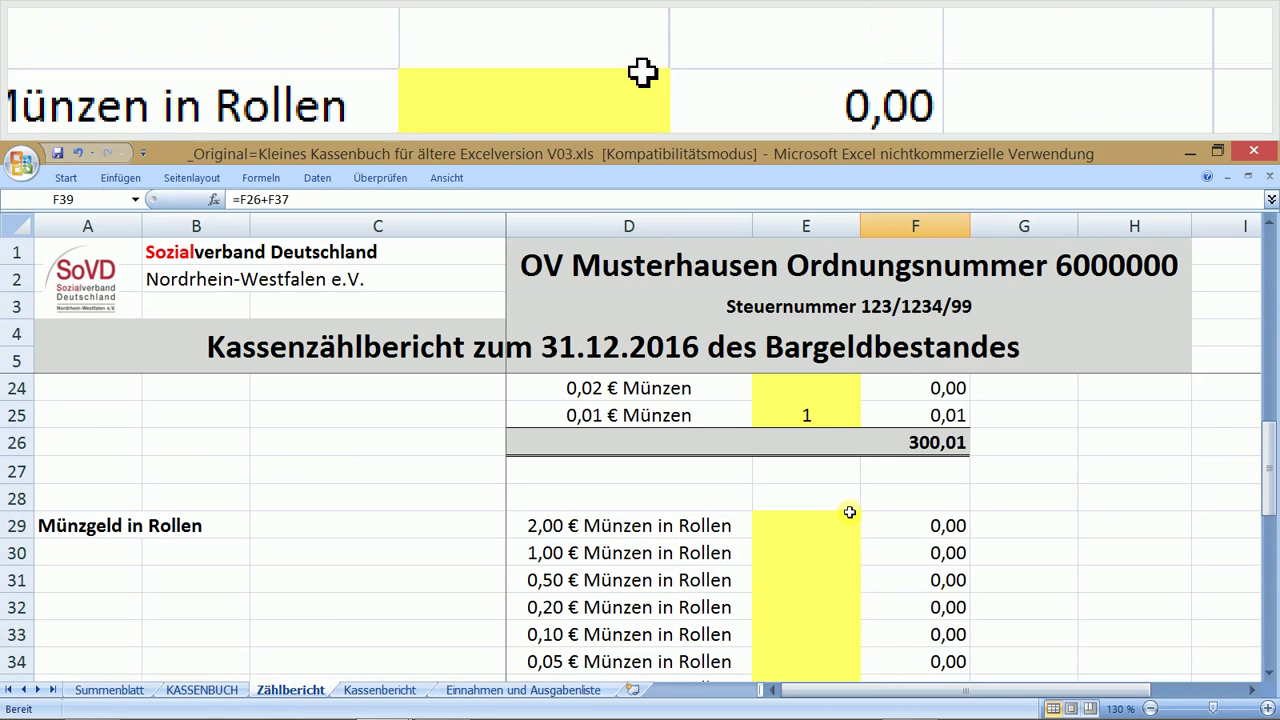
click(812, 414)
key(Delete)
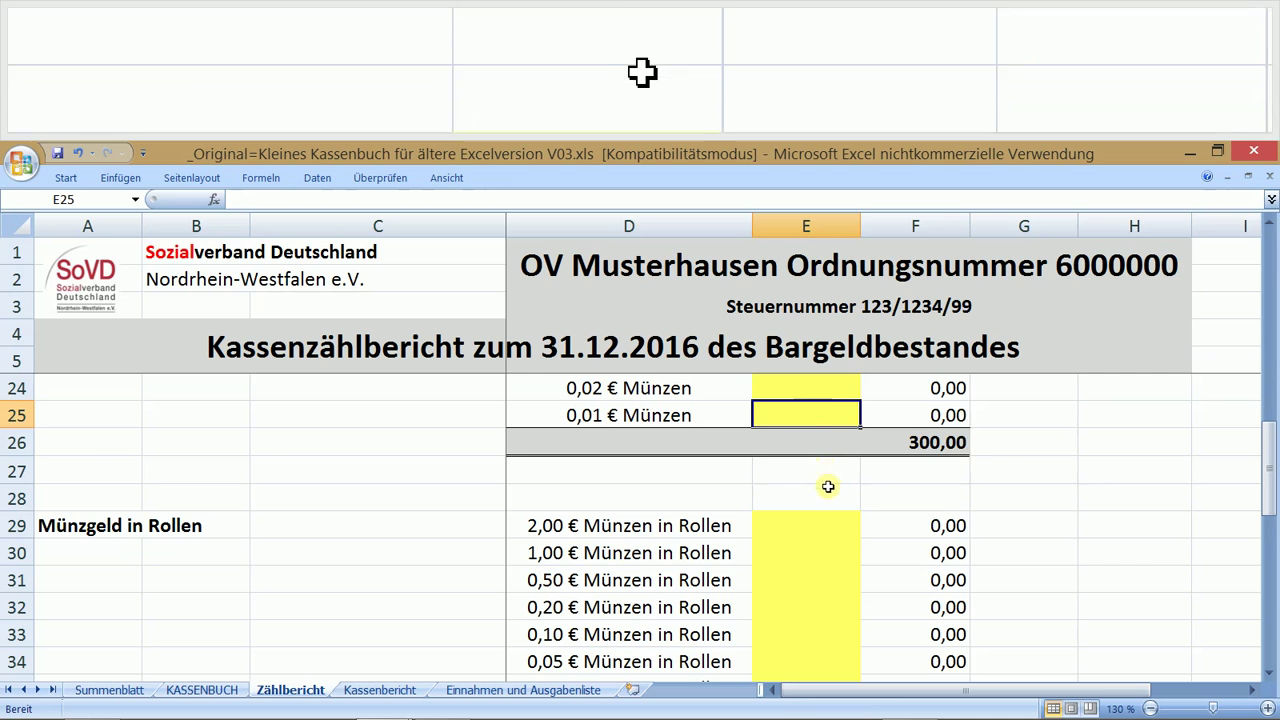
Step: Check the message in row 41 of the Zählbericht and those in rows 50 and 52 of the Summenblatt
click(1101, 472)
scroll(1088, 468, down, 4)
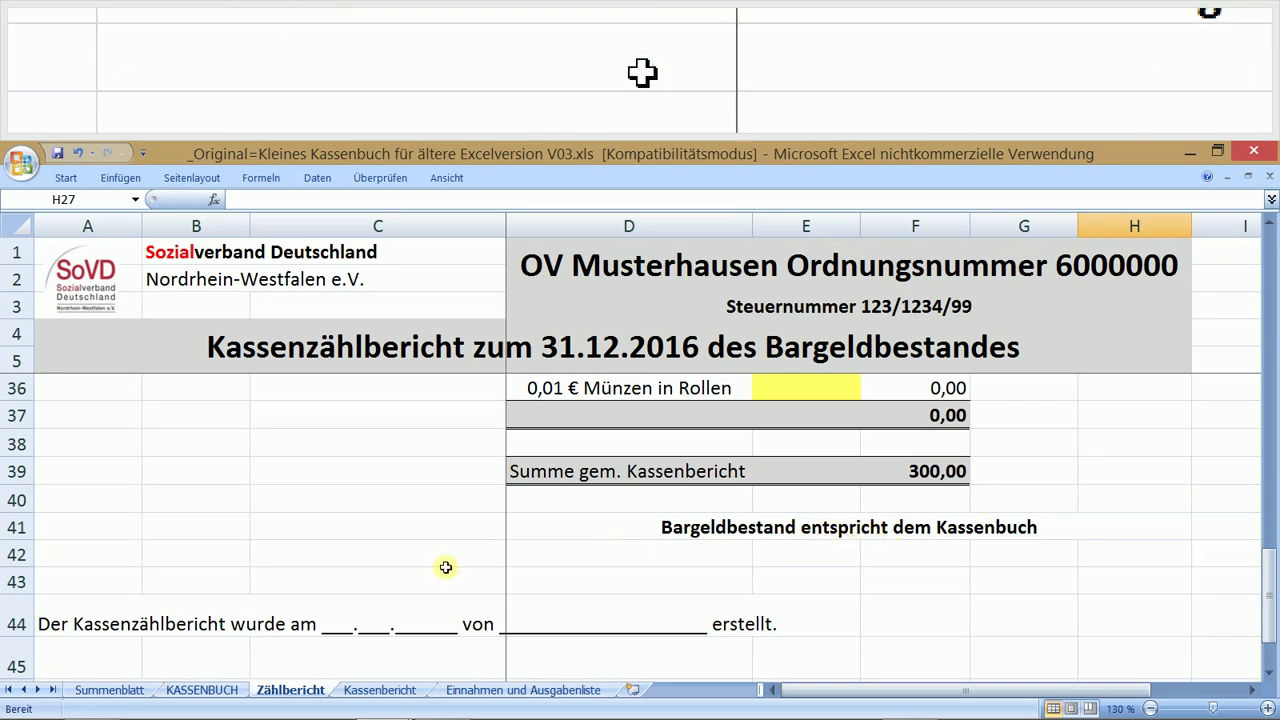
click(106, 690)
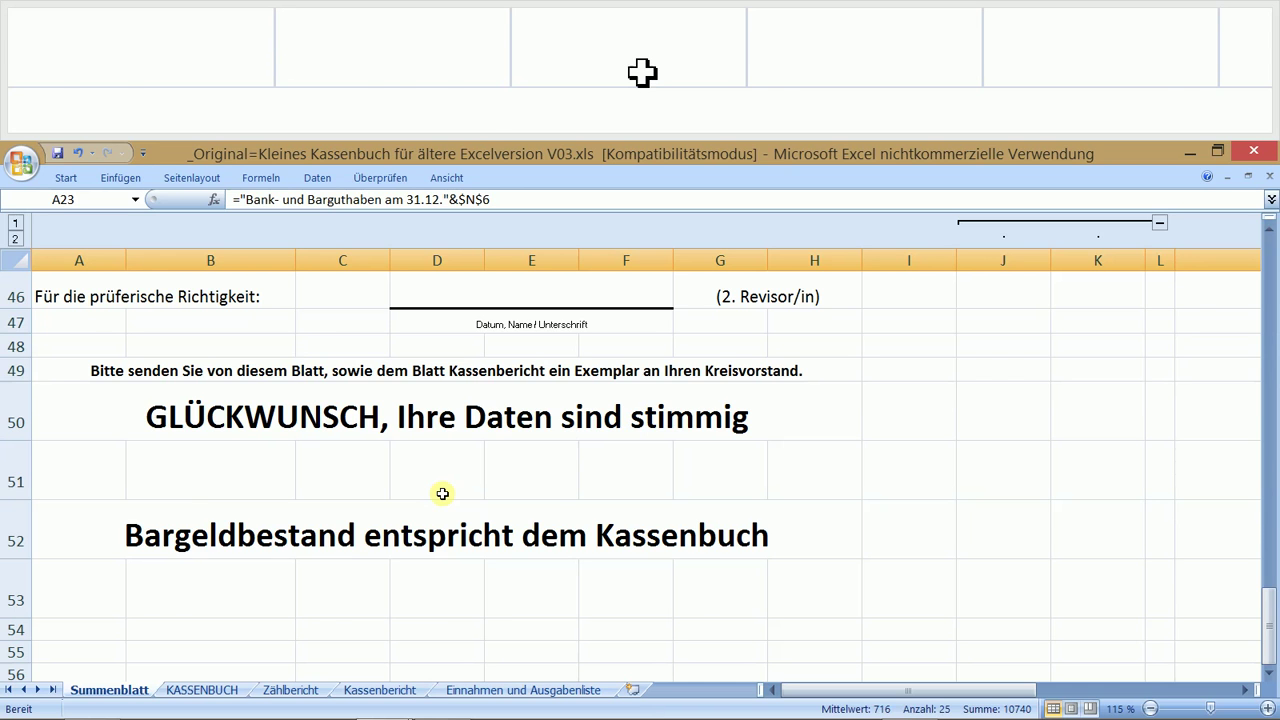
scroll(443, 494, up, 1)
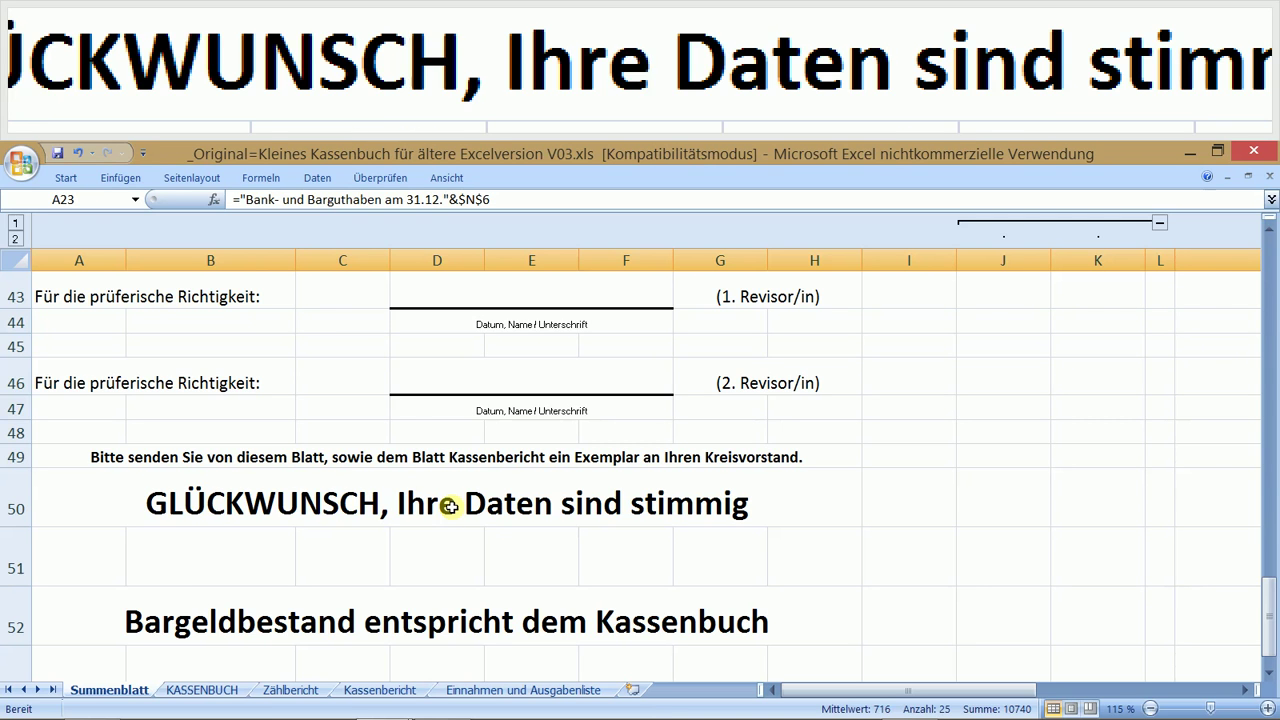
Step: Switch to the Einzahlungs- +Ausgabebelege PDF in Adobe Acrobat Reader and view the Kassen-Einzahlungs-Beleg and Kassen-Ausgabe-Beleg forms
mouse_move(722, 697)
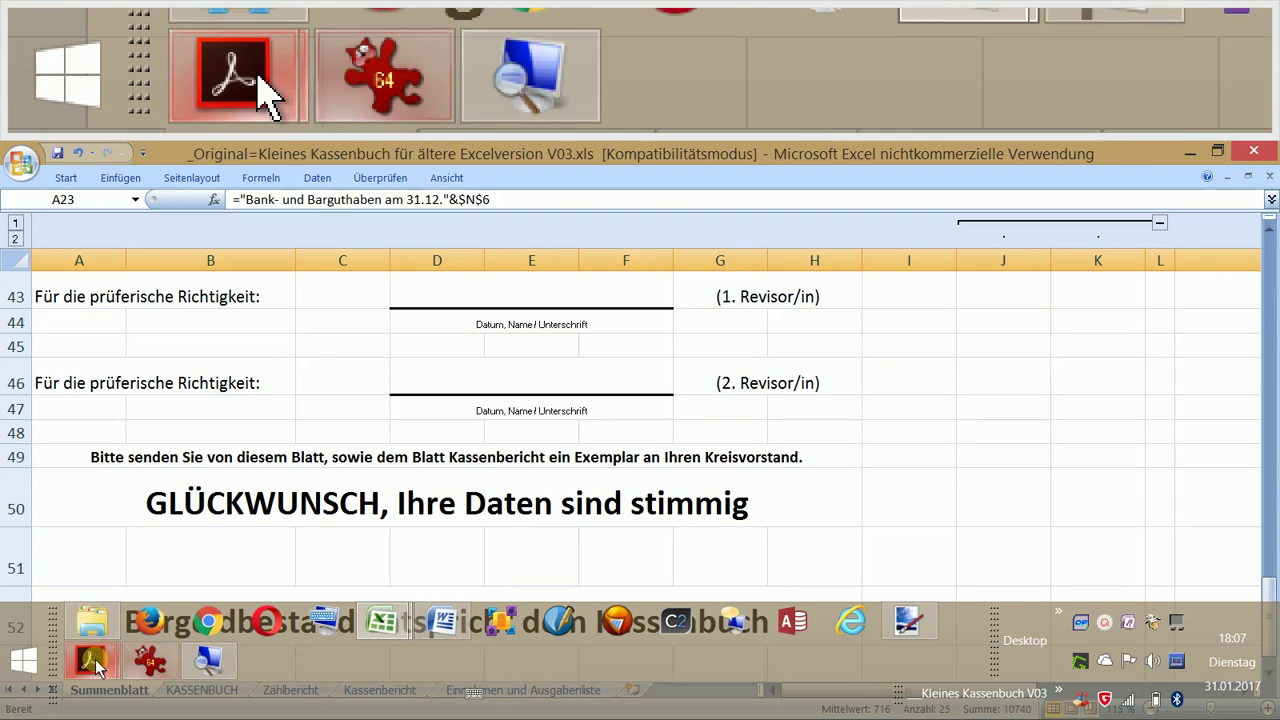
mouse_move(114, 665)
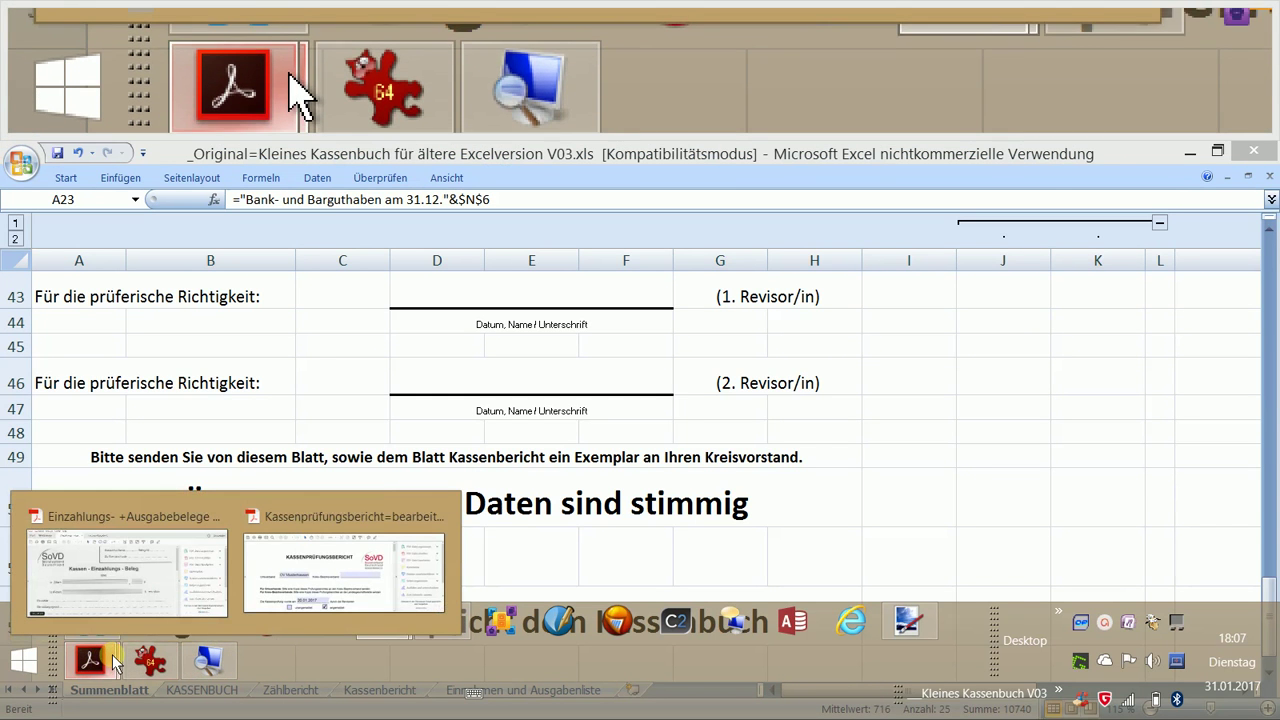
mouse_move(118, 518)
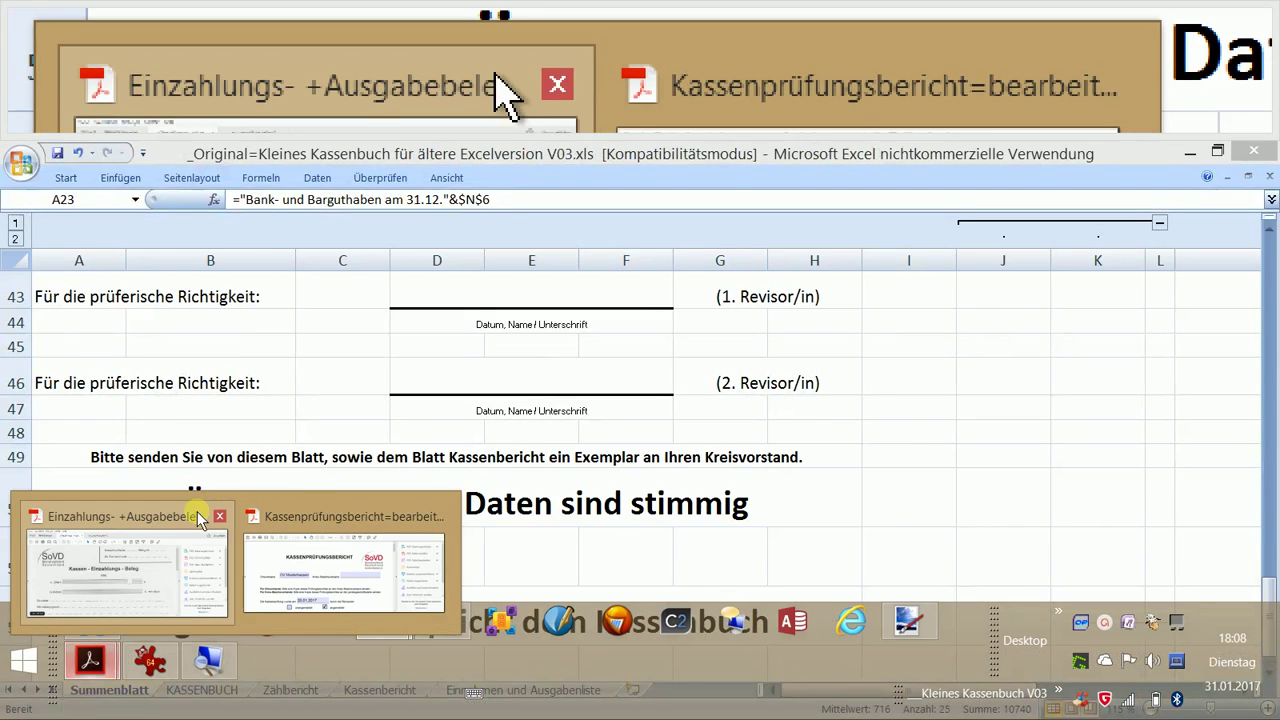
click(198, 516)
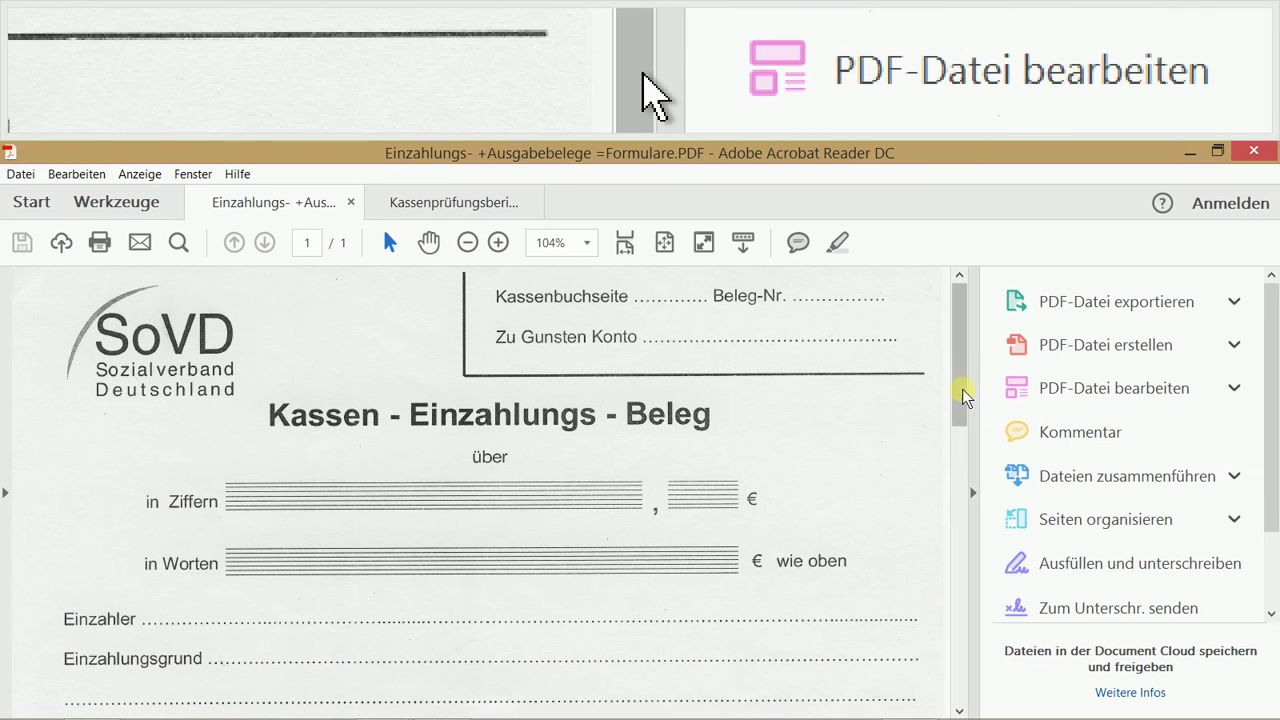
drag(962, 389, 980, 583)
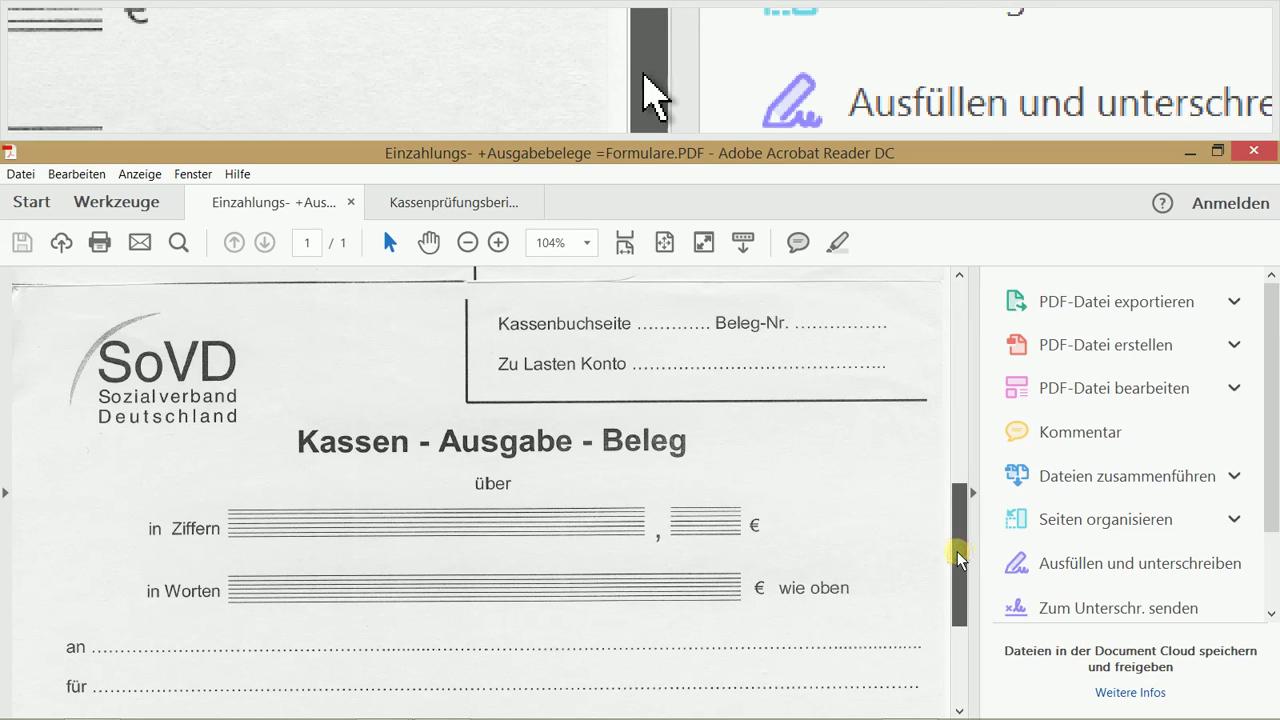
drag(957, 551, 957, 559)
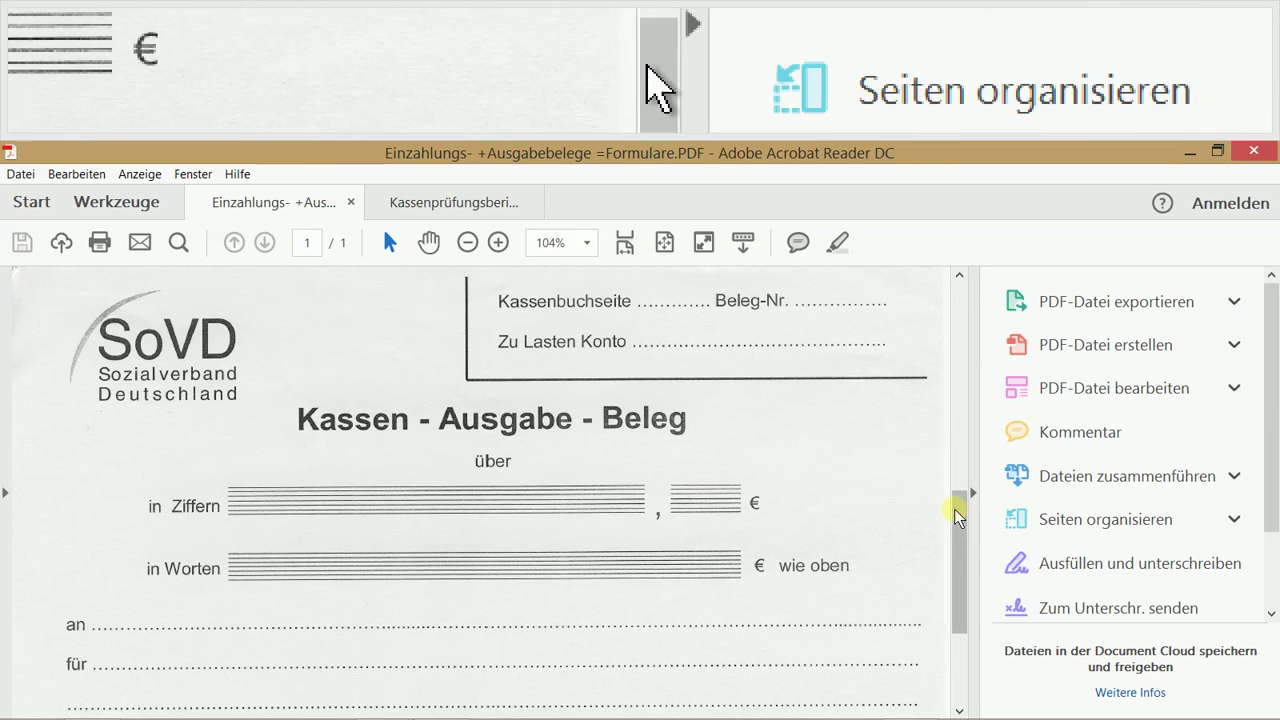
mouse_move(957, 507)
mouse_down()
mouse_move(957, 589)
mouse_move(961, 488)
mouse_move(961, 503)
mouse_up()
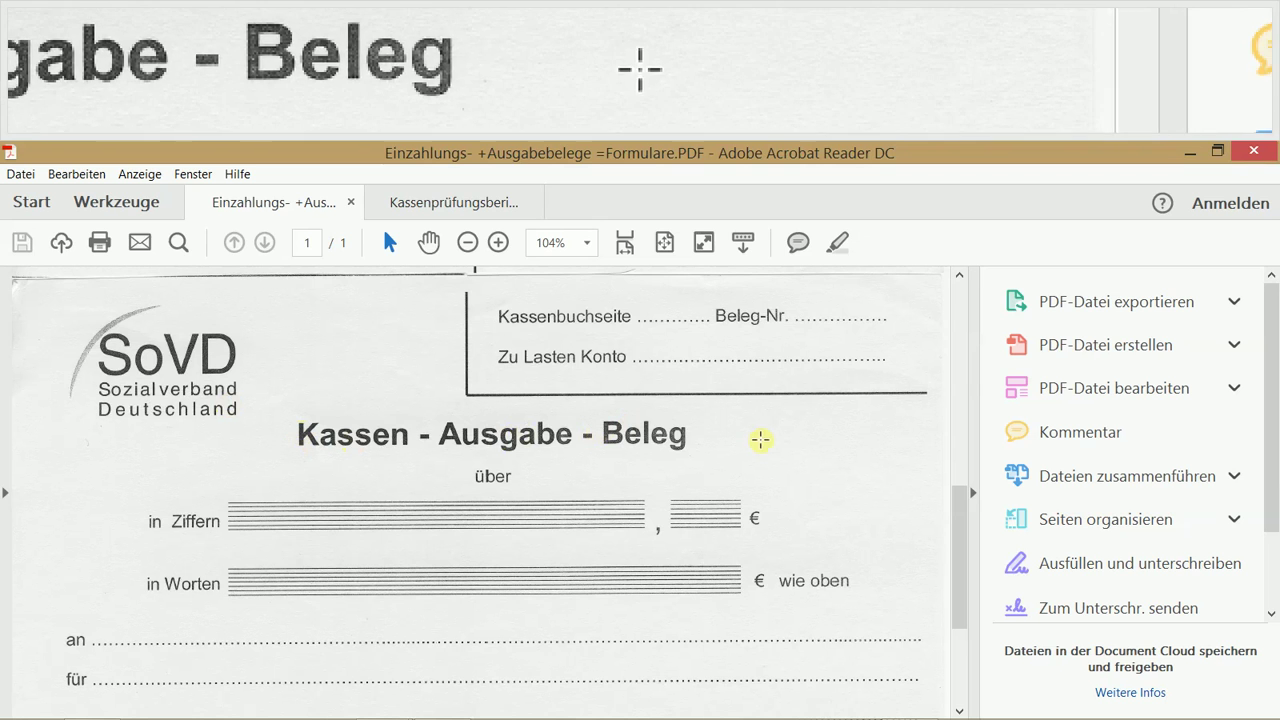
Step: Switch to IrfanView to show the image of the handwritten Kassenbuch page
mouse_move(240, 716)
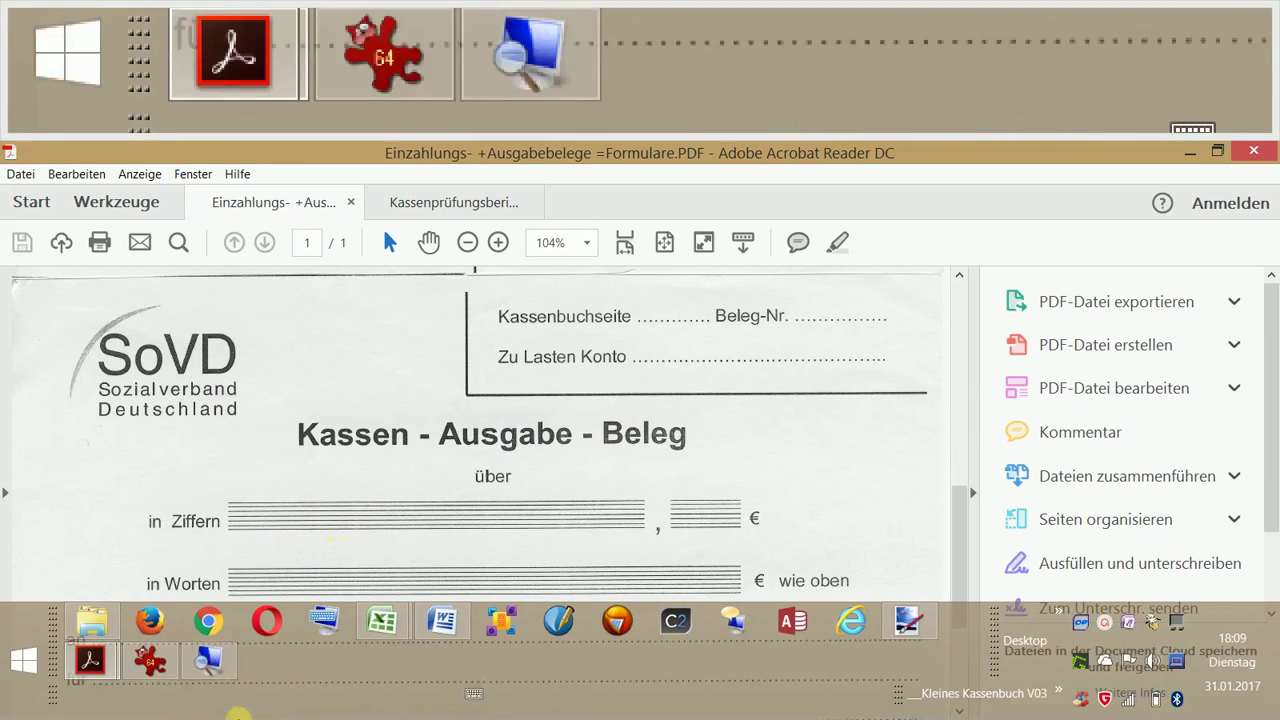
click(160, 664)
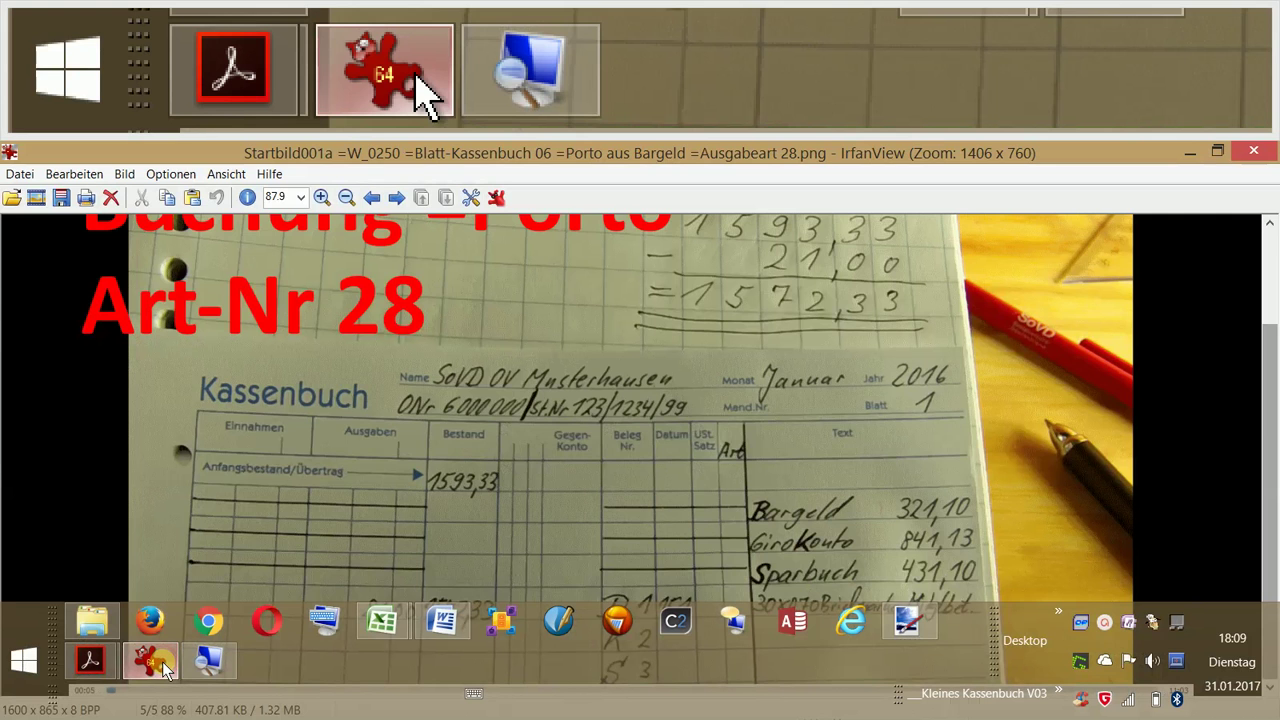
mouse_move(97, 667)
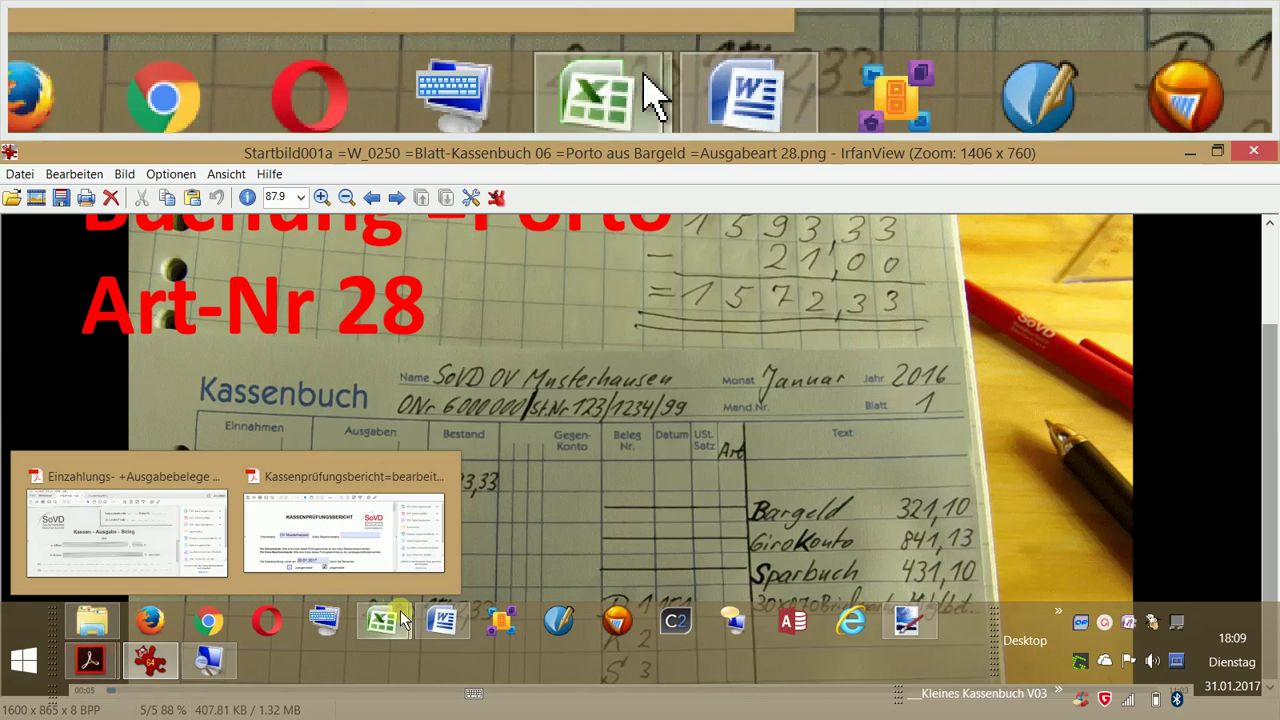
Step: Switch to the SoVD Einnahmen-_Ausgabenrechnung Finanzamt MUSTER.xls workbook in Excel and review its 1. Ideeller Bereich section
mouse_move(397, 622)
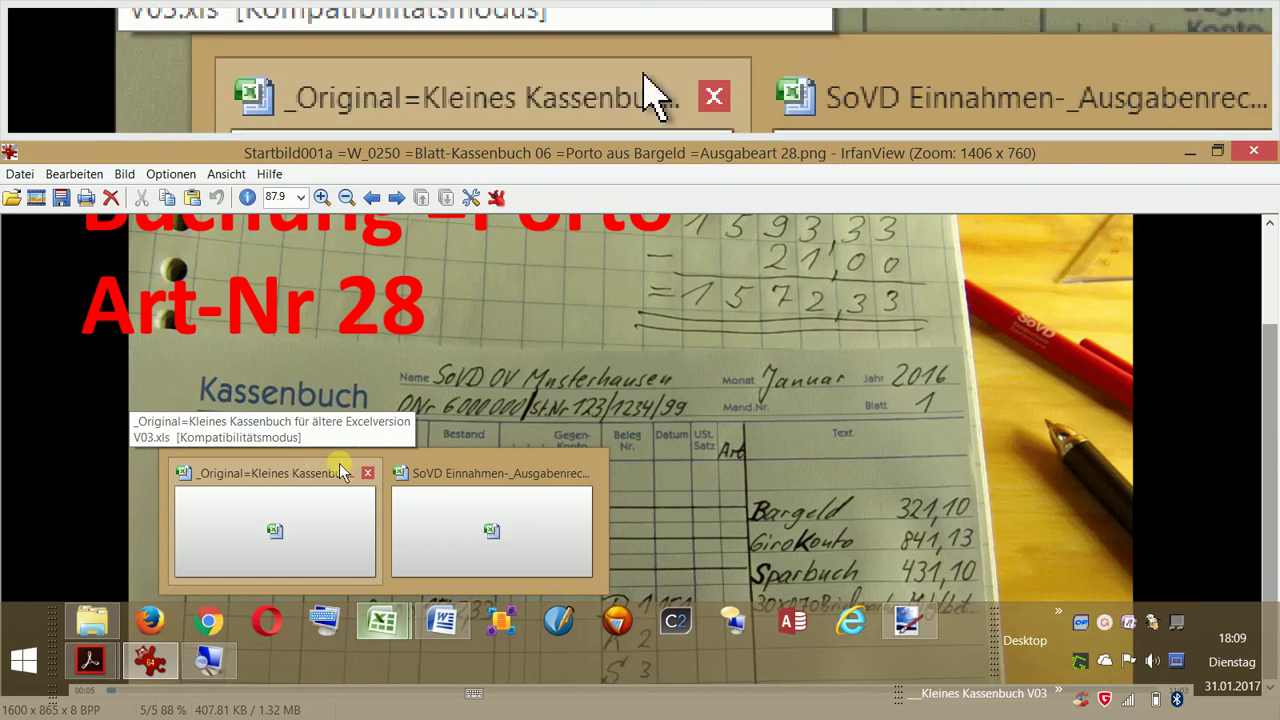
click(430, 471)
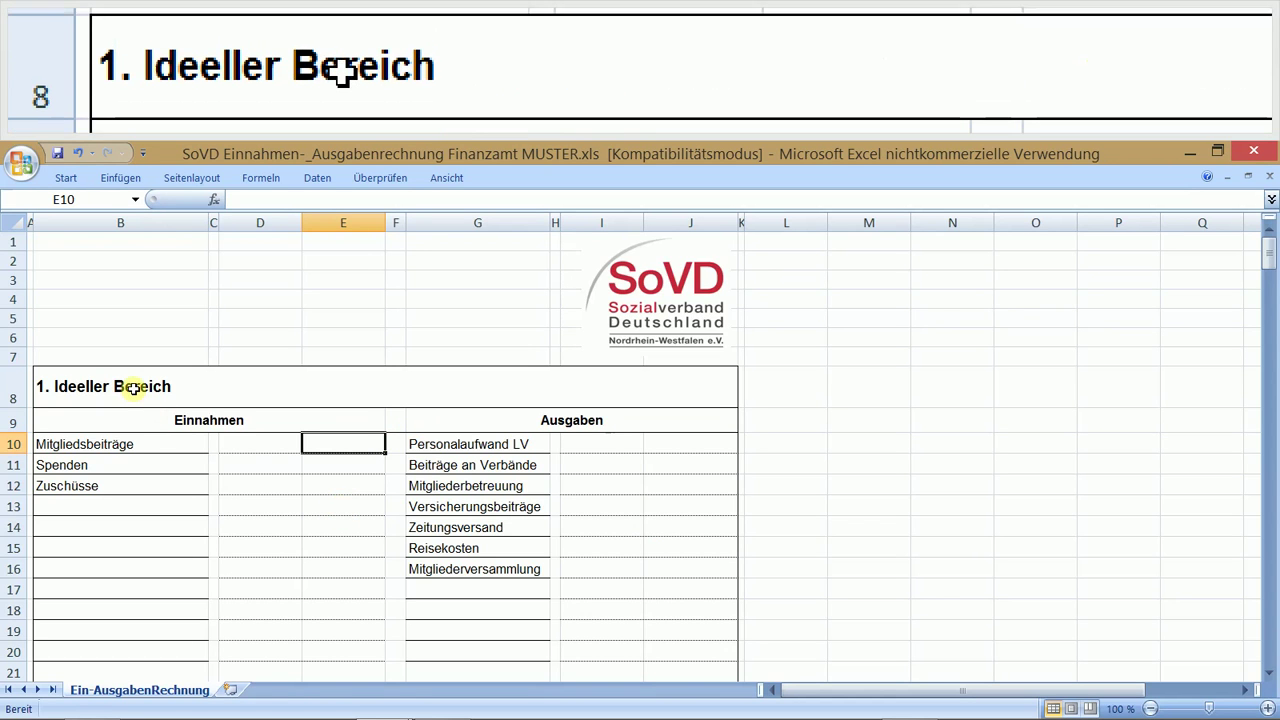
click(201, 382)
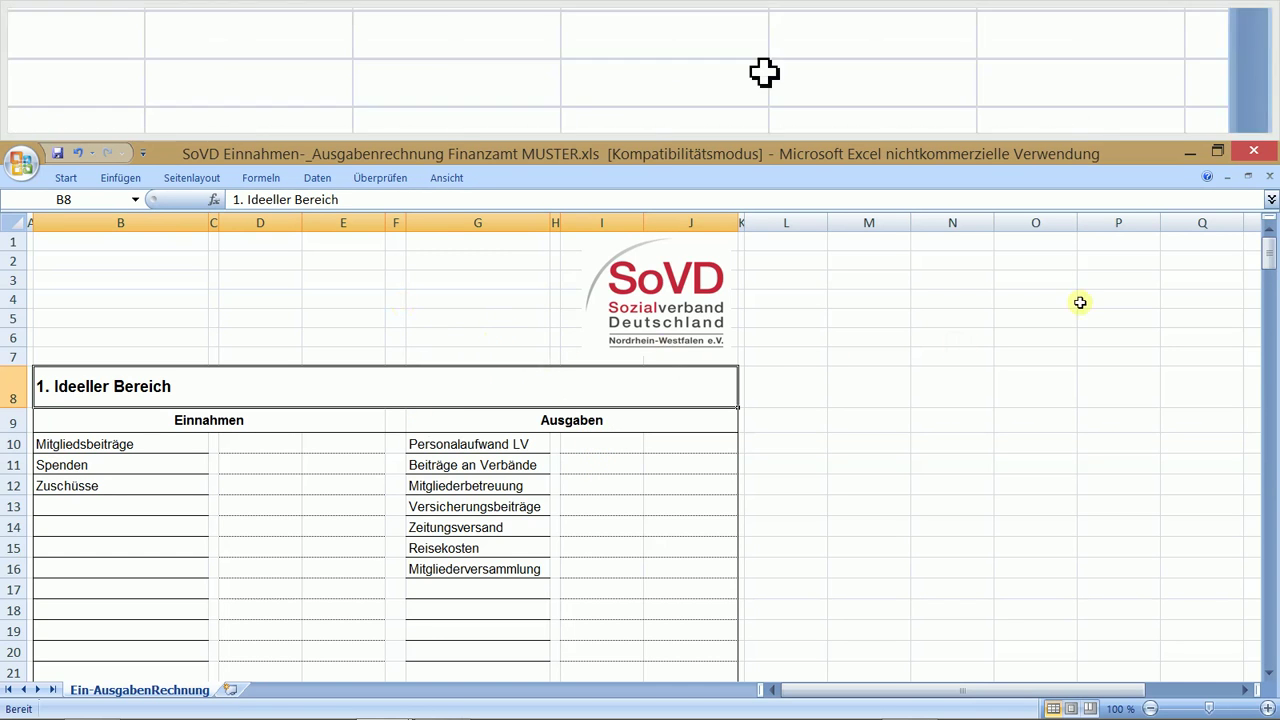
mouse_move(1273, 262)
mouse_down()
mouse_move(1273, 319)
mouse_move(1267, 250)
mouse_up()
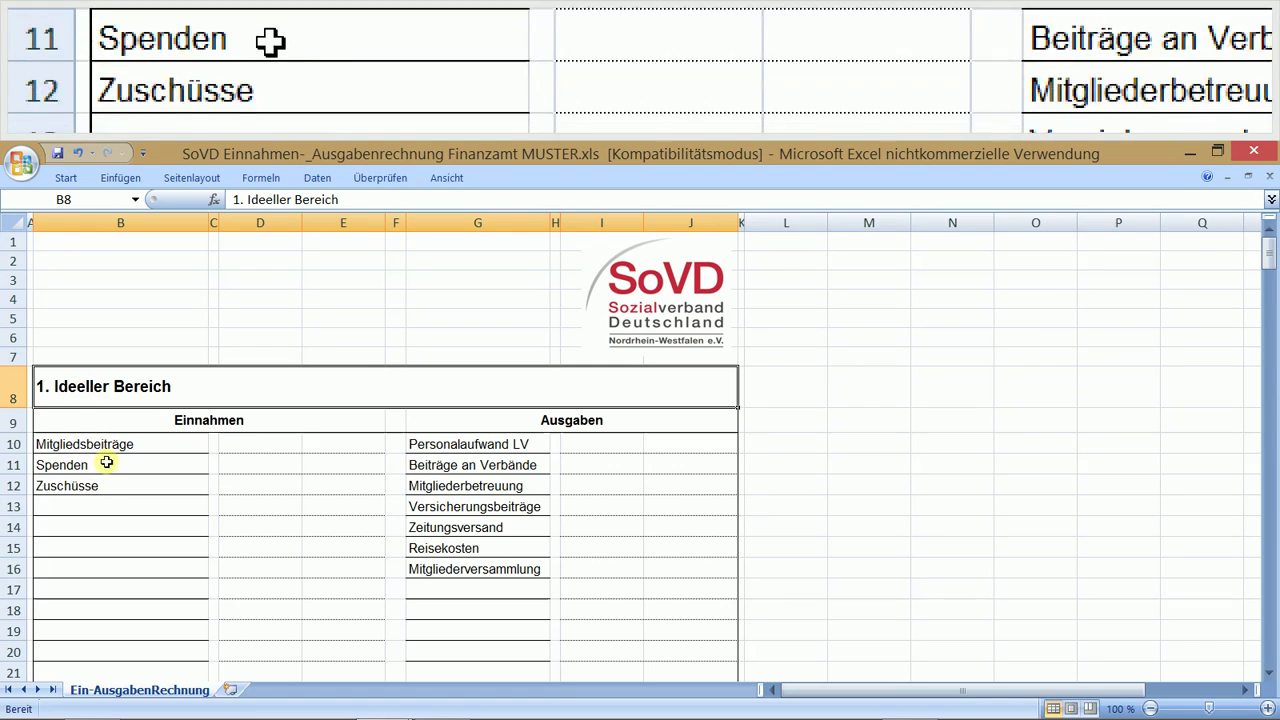
scroll(120, 521, down, 3)
scroll(126, 528, up, 3)
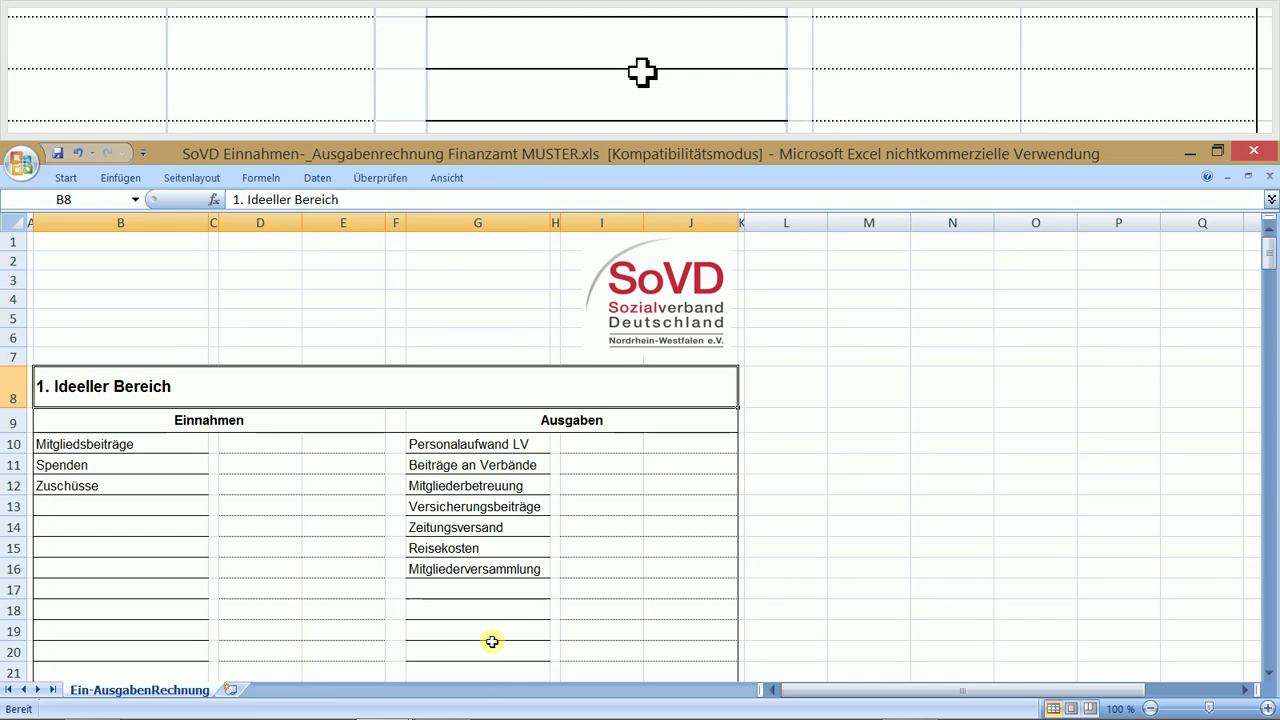
Step: Return to the Kleines Kassenbuch workbook and examine the Einnahmen und Ausgabenliste from Art 1 down to the Transfer entries 12 and 13
mouse_move(483, 716)
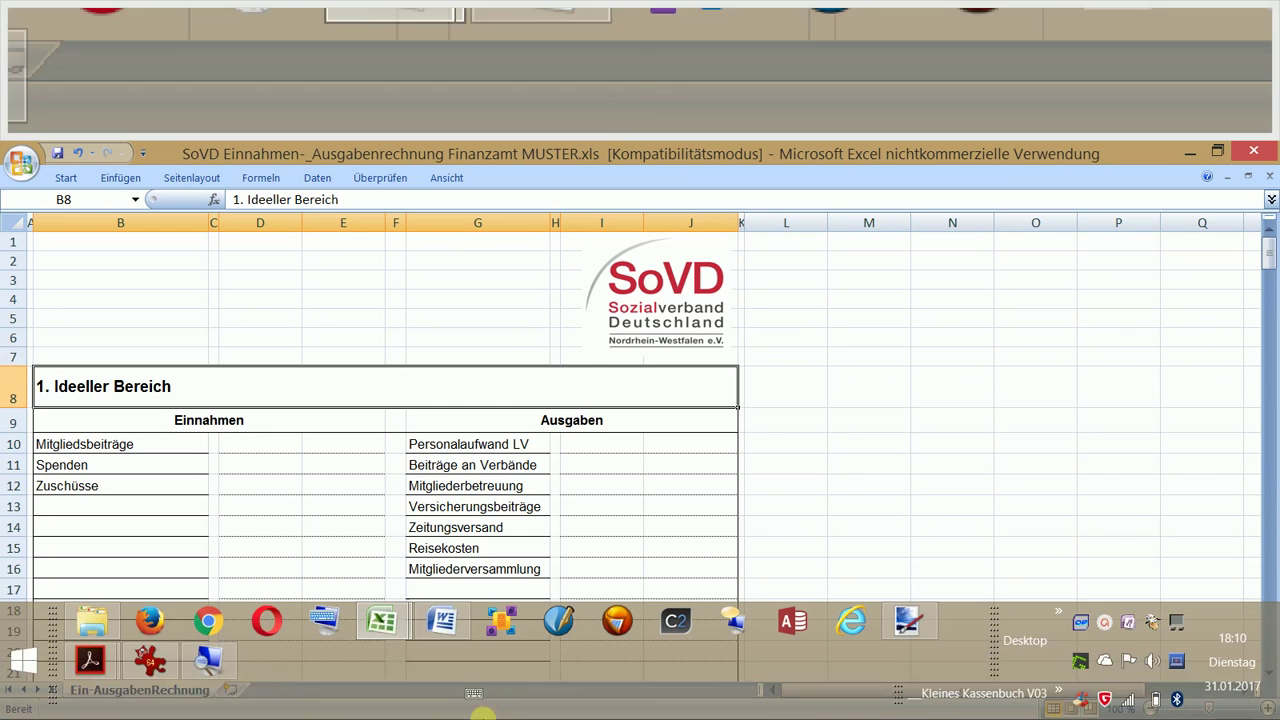
mouse_move(395, 623)
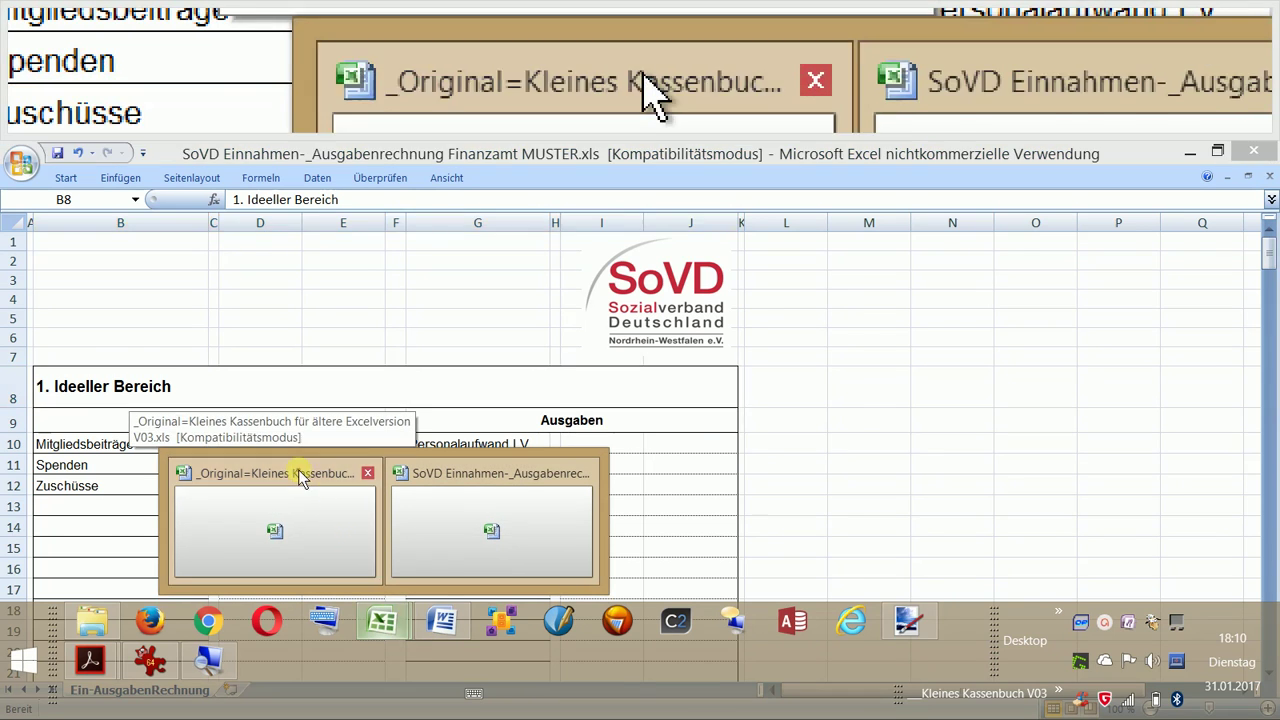
click(300, 470)
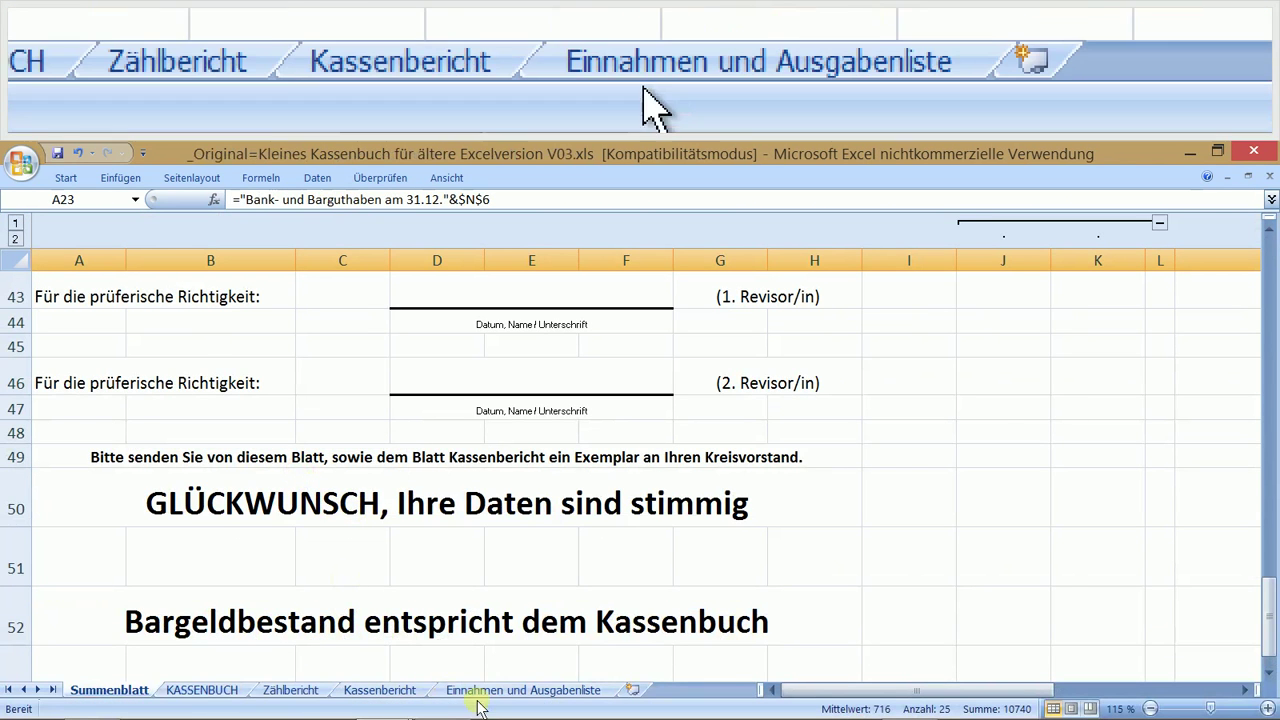
click(484, 692)
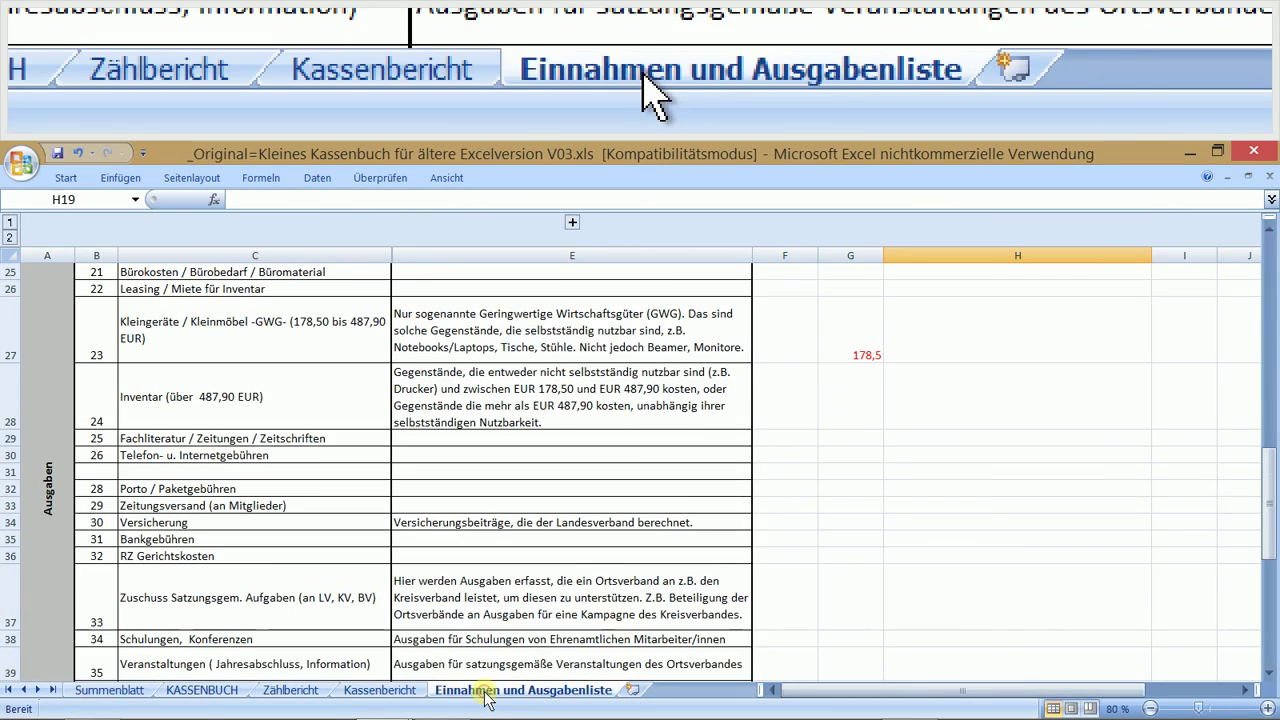
scroll(269, 579, up, 8)
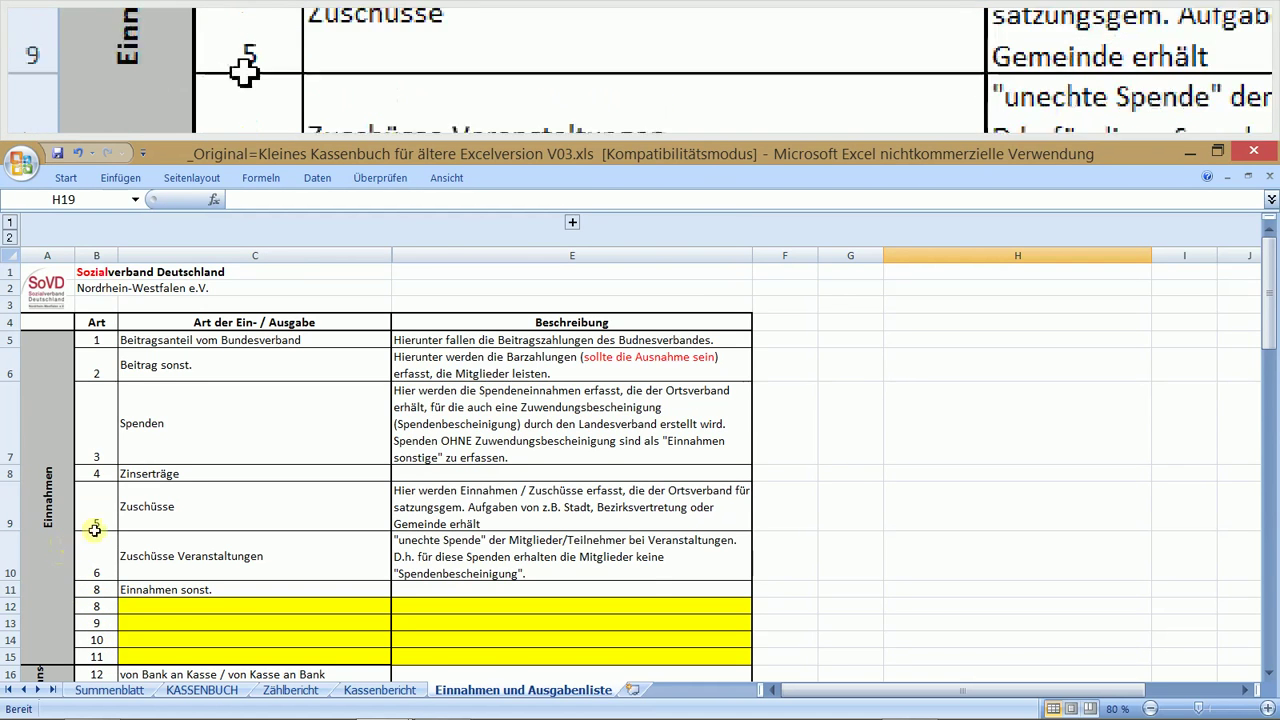
scroll(97, 521, down, 3)
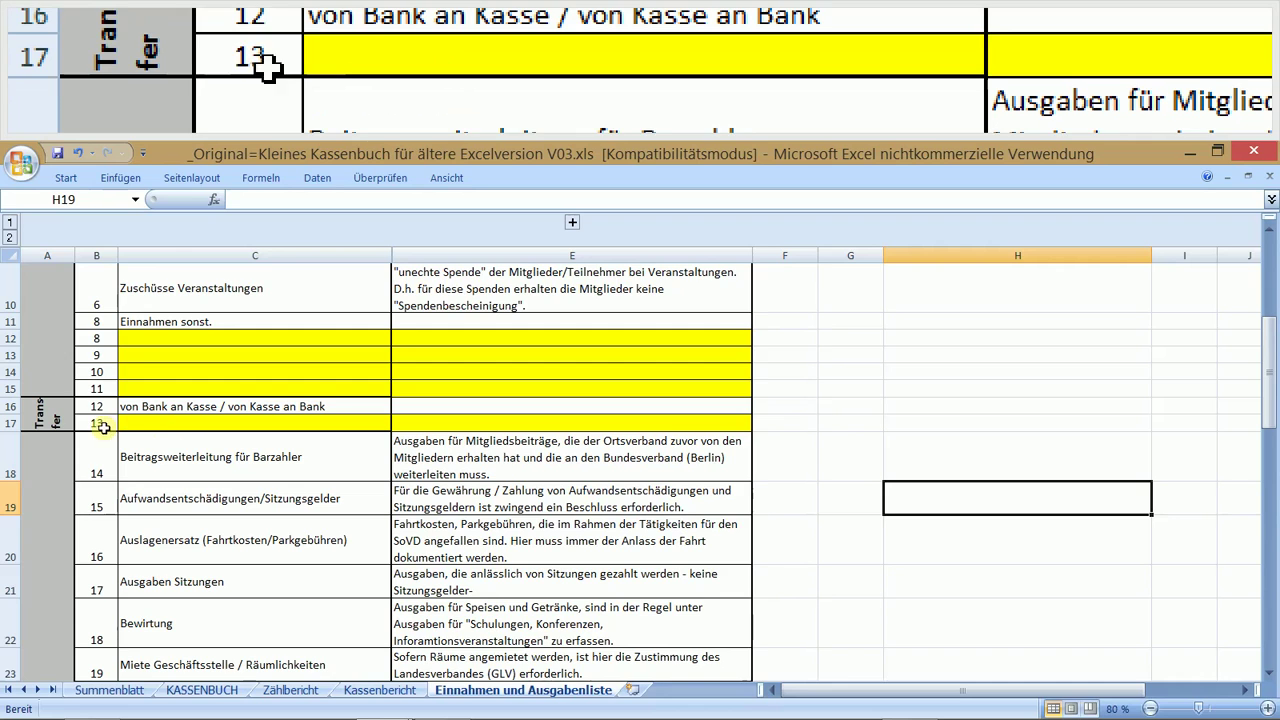
click(150, 422)
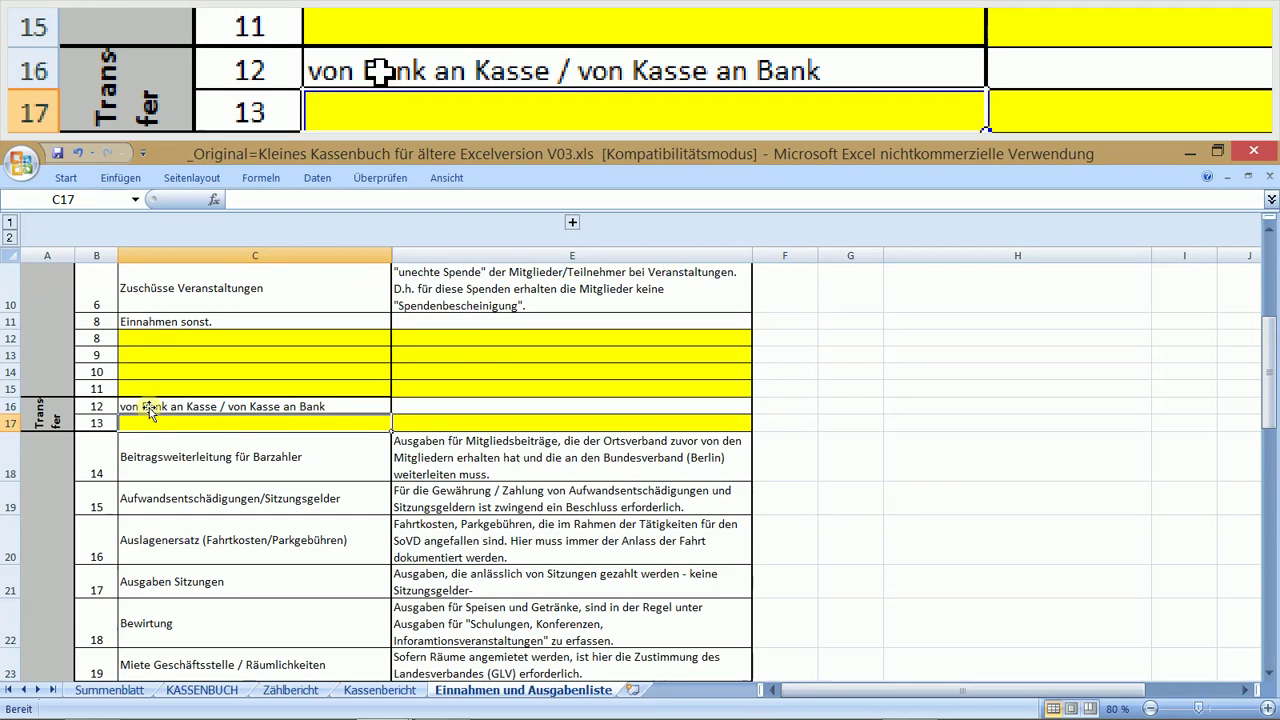
Step: On the KASSENBUCH sheet, inspect the comments for Art 12 and 13 and return to the first entries
click(204, 690)
scroll(504, 425, up, 2)
scroll(508, 412, up, 20)
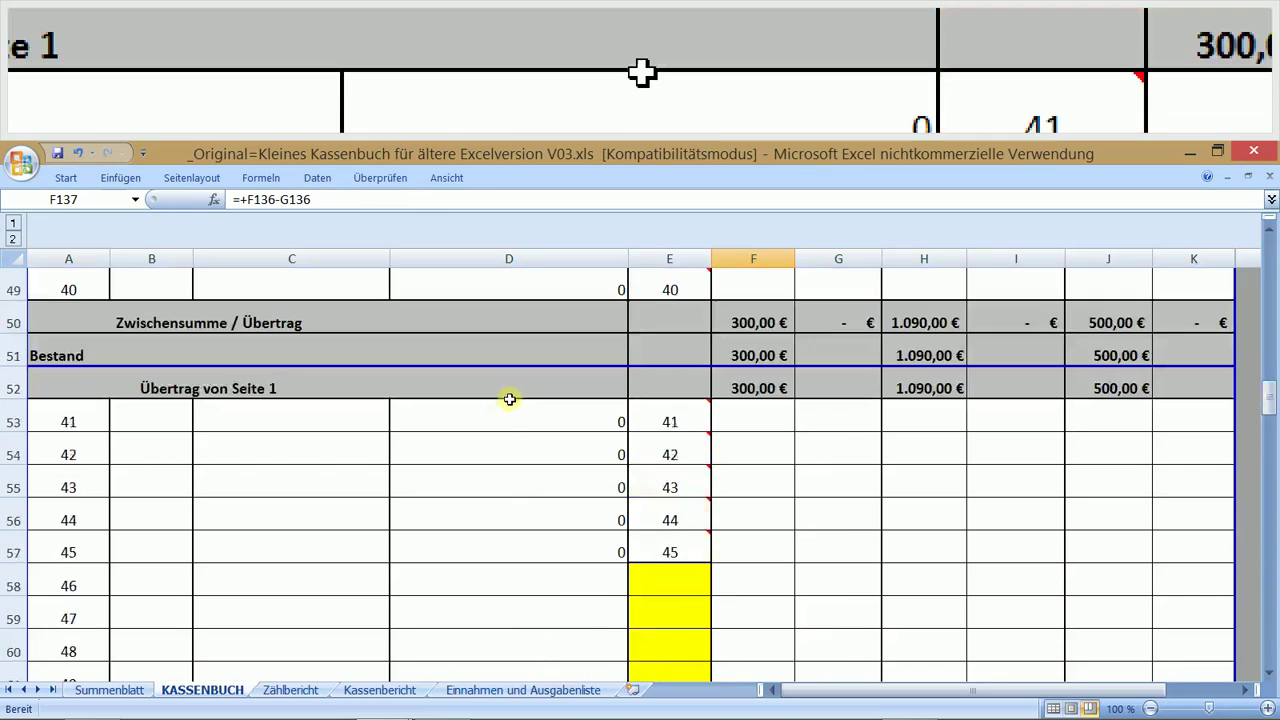
scroll(510, 400, up, 10)
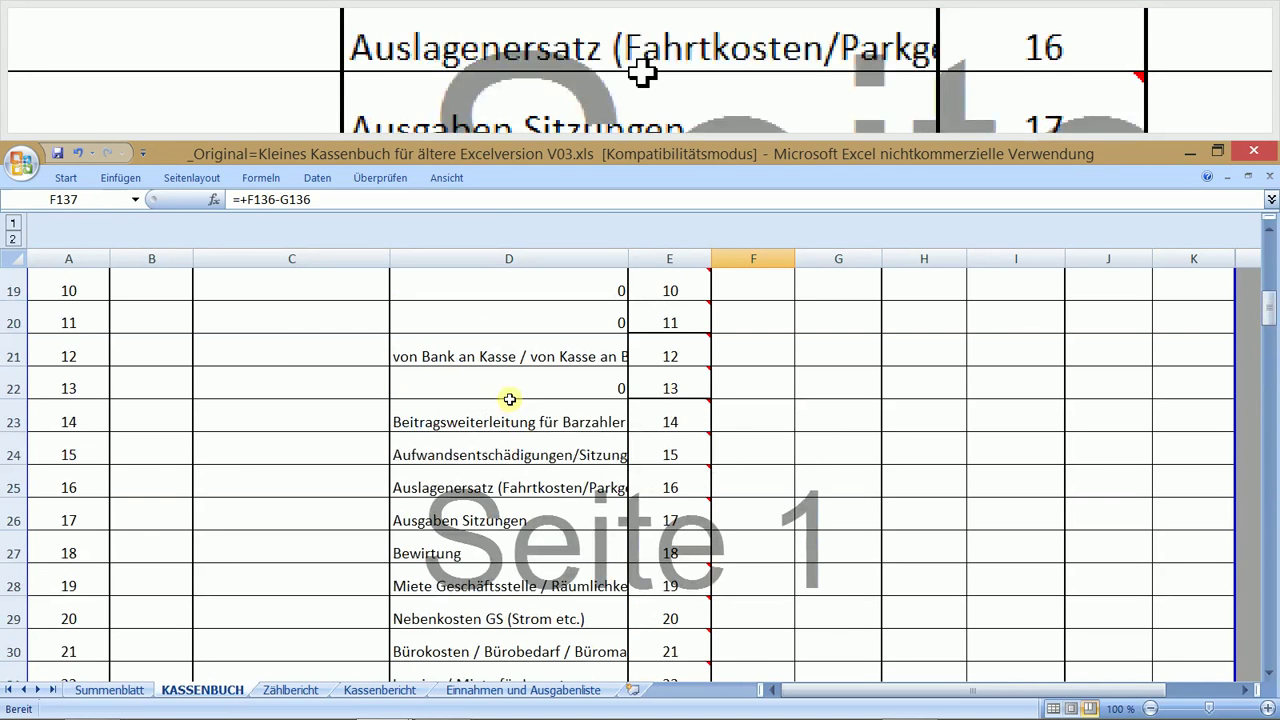
mouse_move(677, 351)
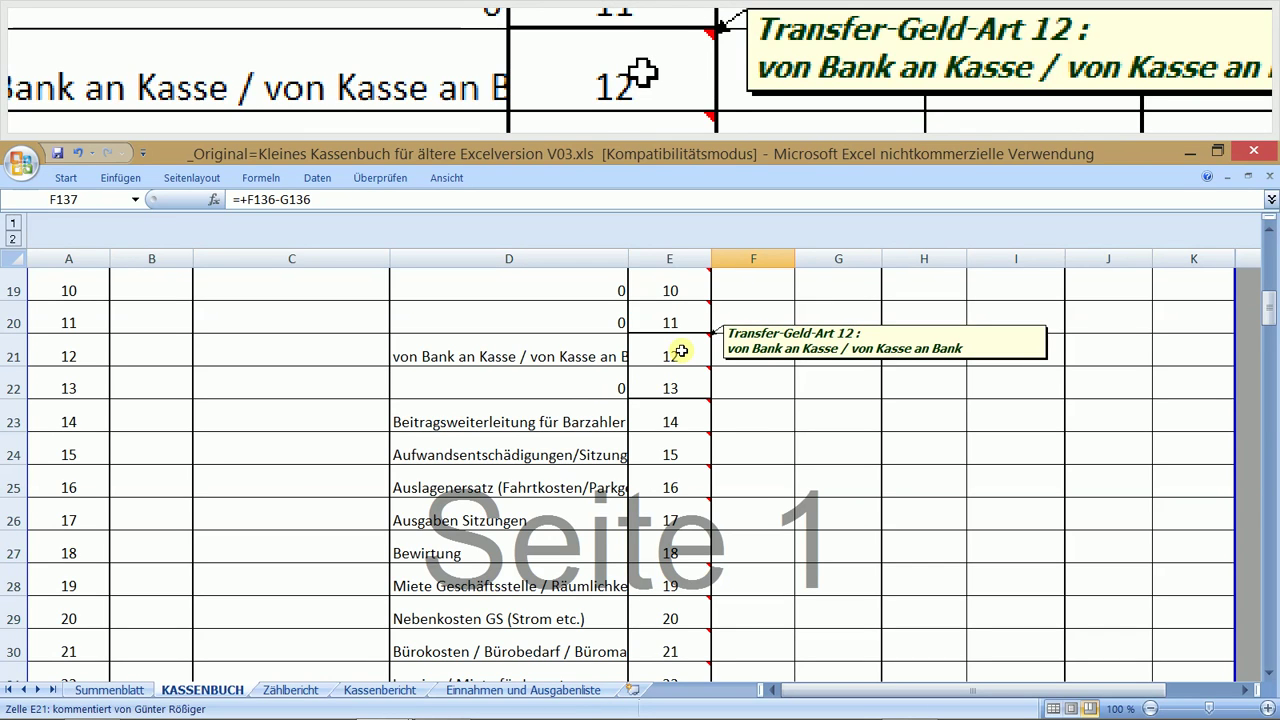
mouse_move(679, 387)
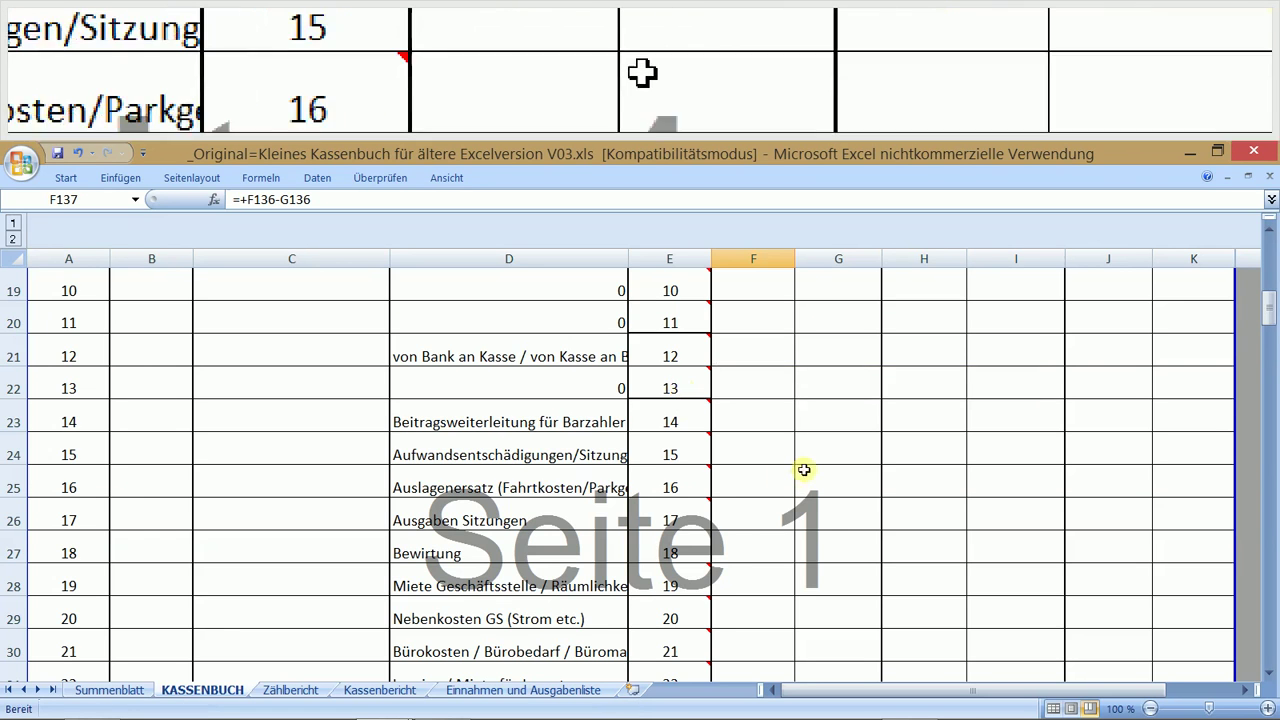
scroll(803, 471, up, 5)
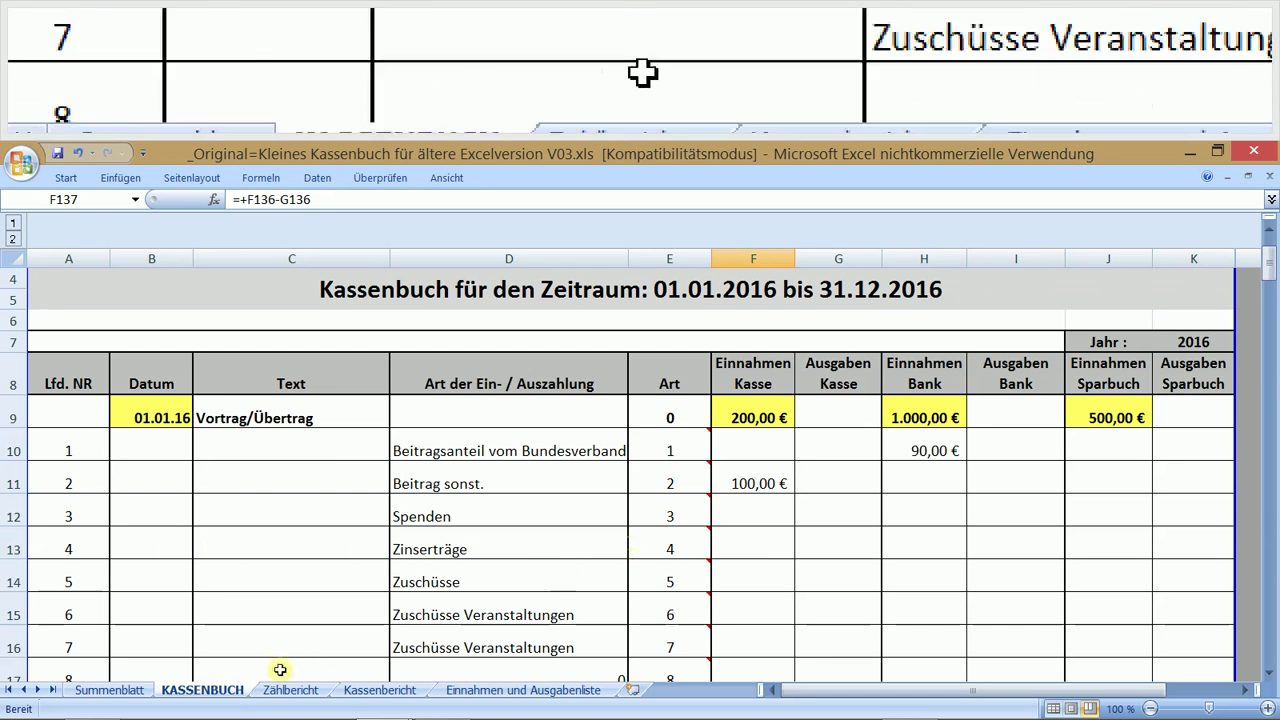
Step: Review the Einnahmen and Ausgaben lists on the Kassenbericht and select cell C19 in the Art 12 transfer row
click(360, 692)
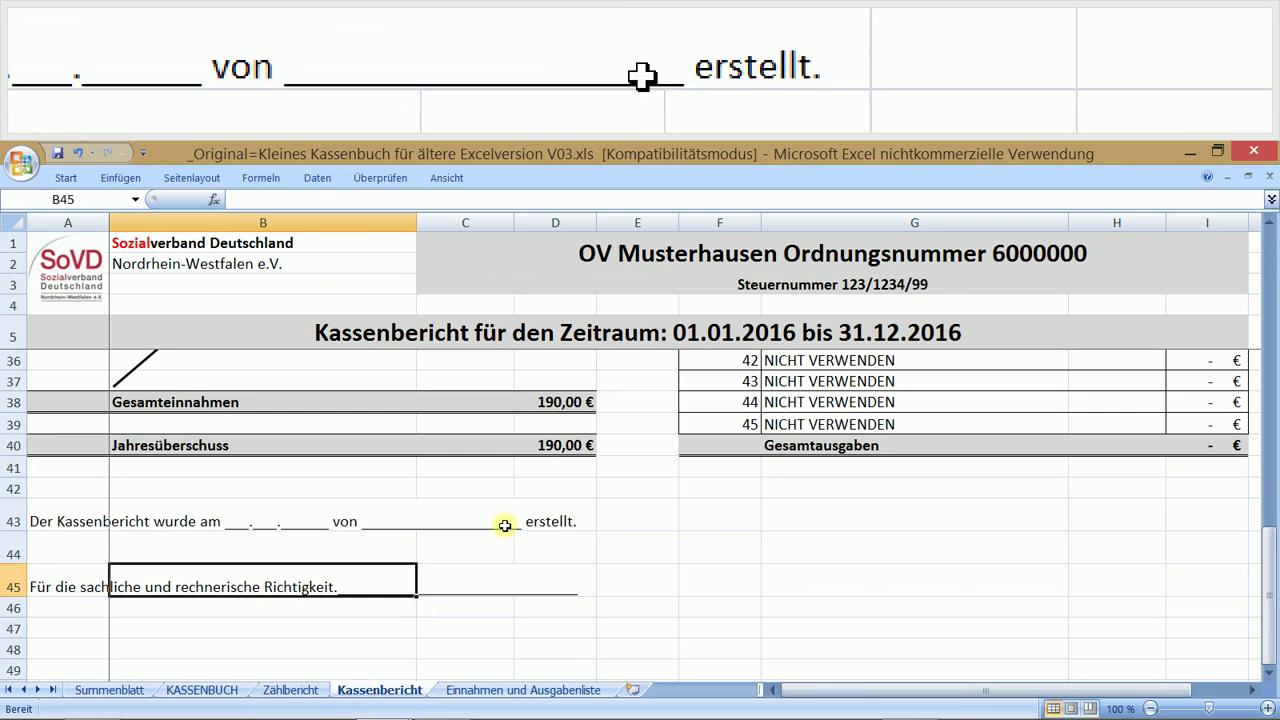
scroll(505, 523, up, 5)
scroll(505, 523, up, 5)
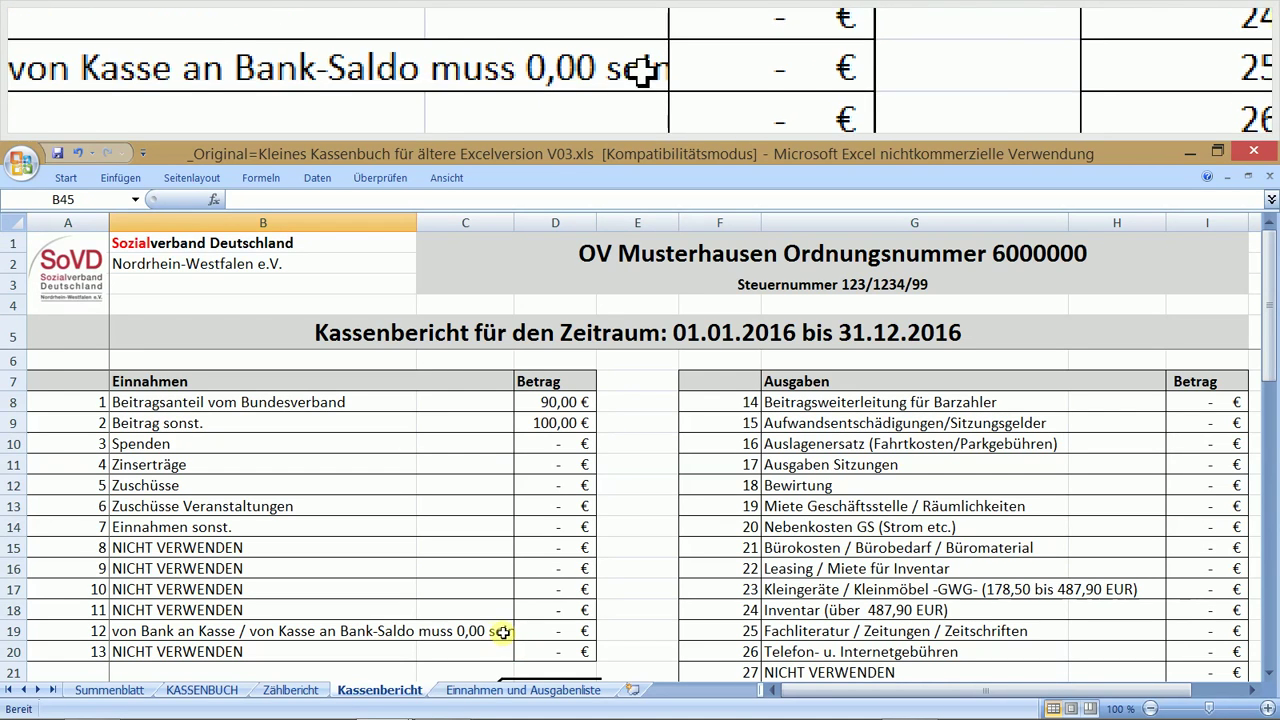
click(430, 631)
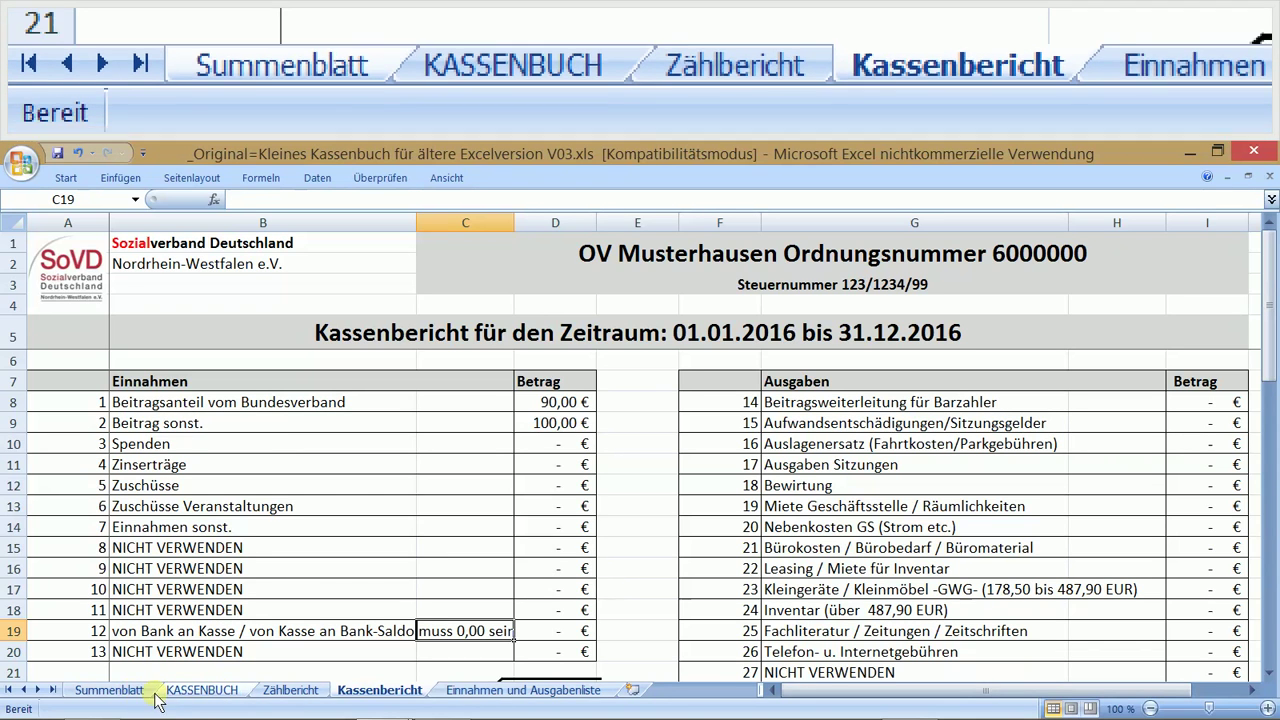
mouse_move(663, 716)
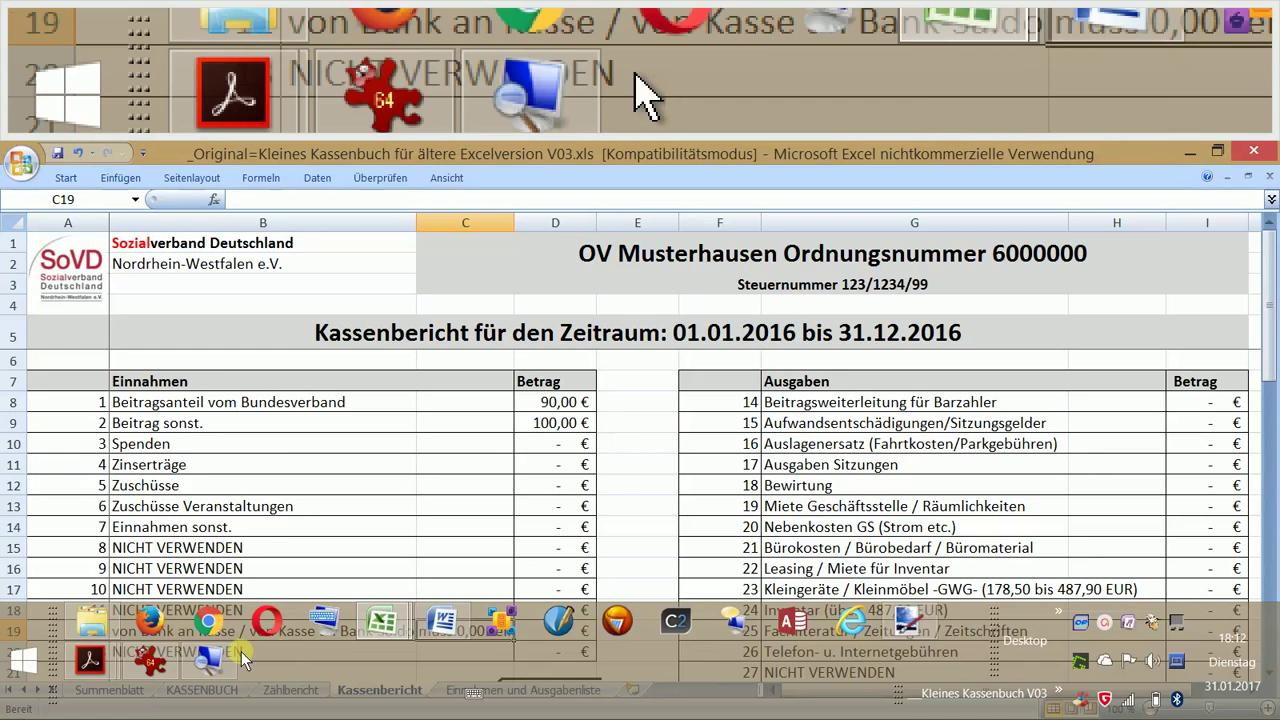
mouse_move(150, 666)
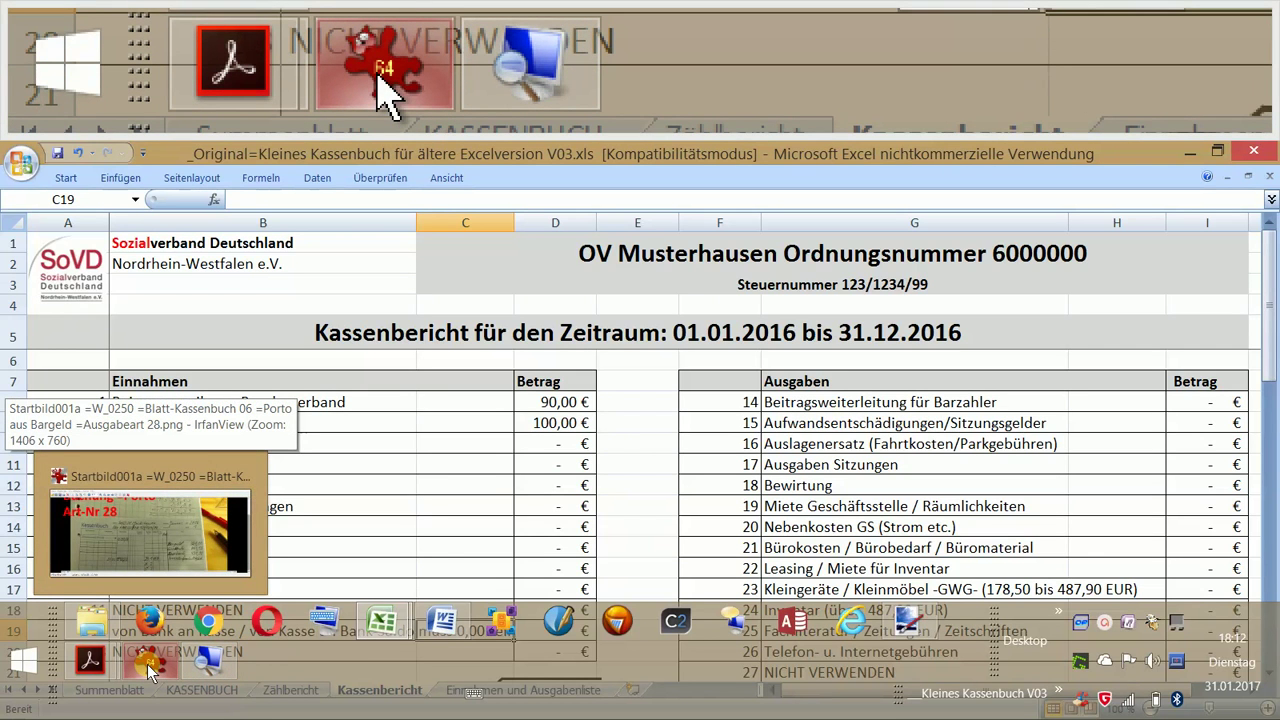
mouse_move(388, 625)
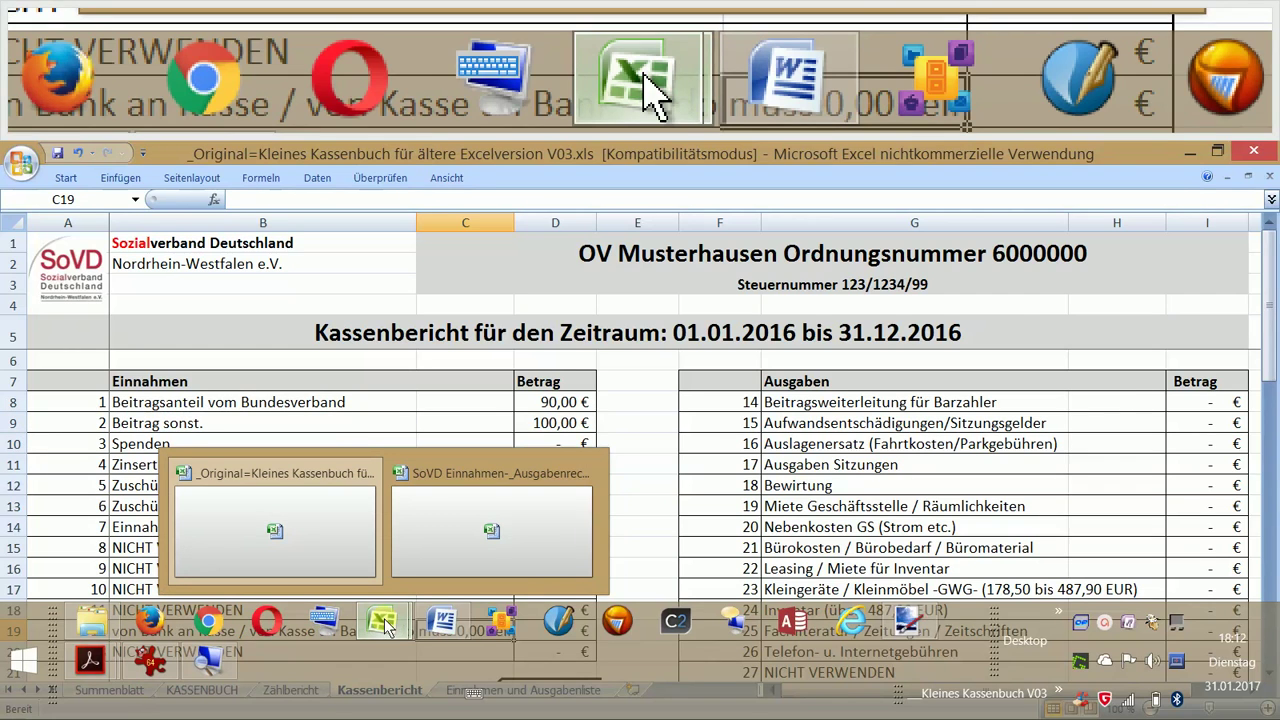
click(642, 388)
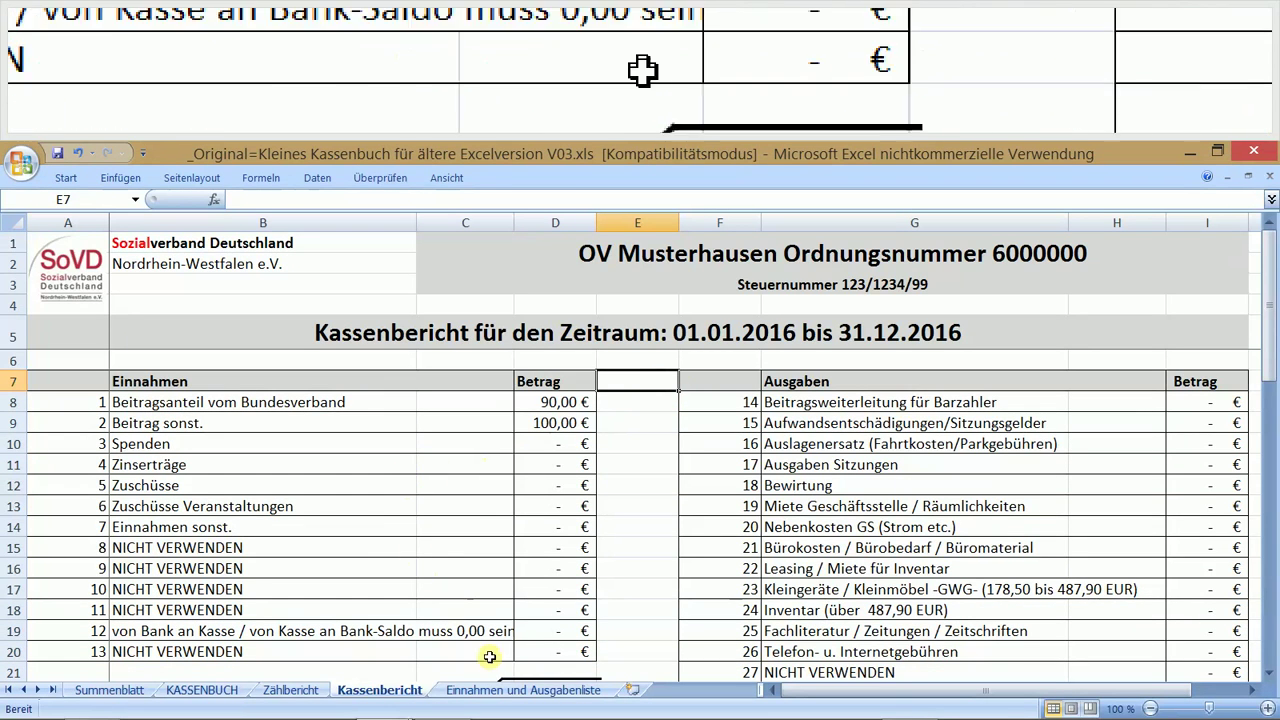
Step: Examine the Art der Ein- / Ausgabe column on the Einnahmen und Ausgabenliste sheet
click(500, 690)
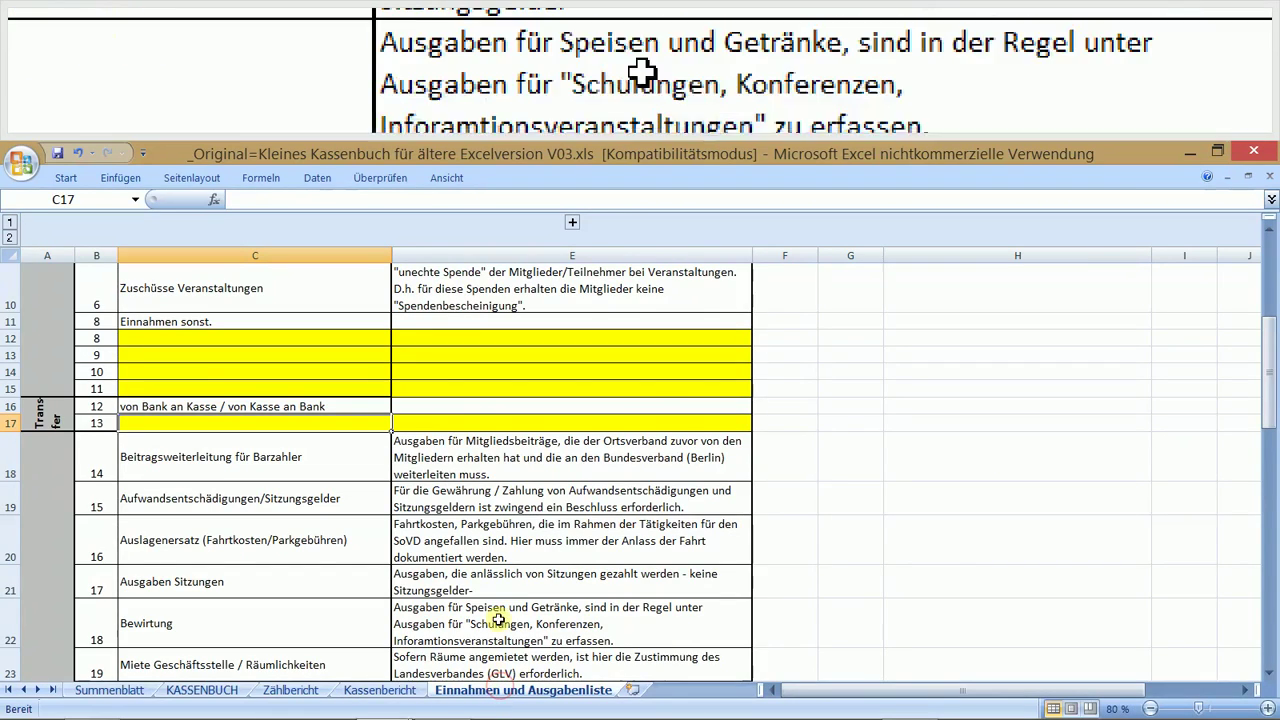
scroll(497, 608, up, 3)
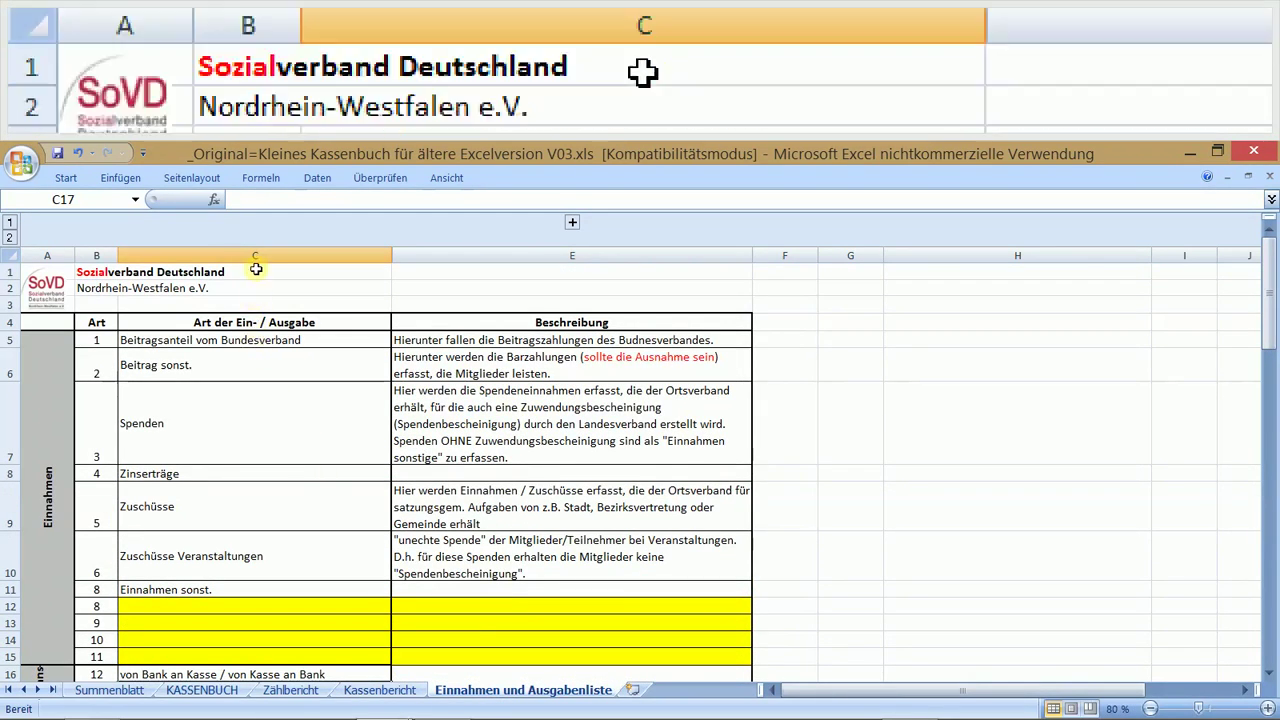
click(256, 256)
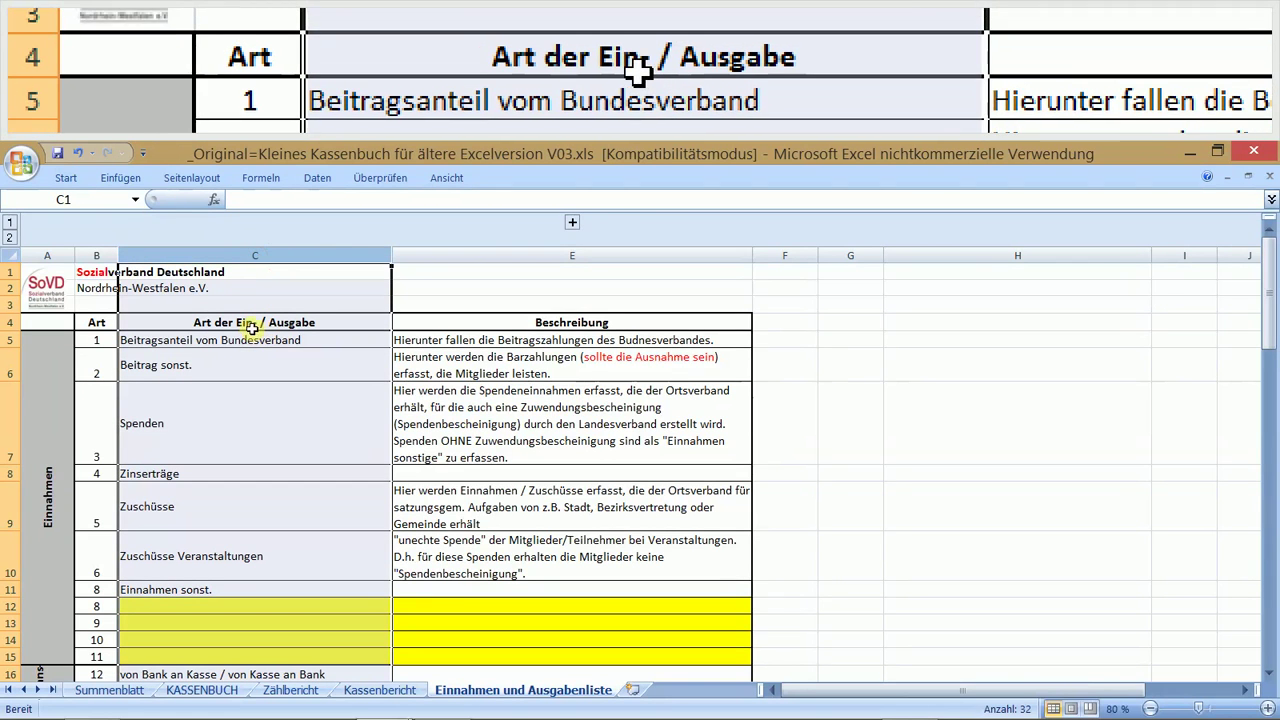
scroll(275, 366, down, 3)
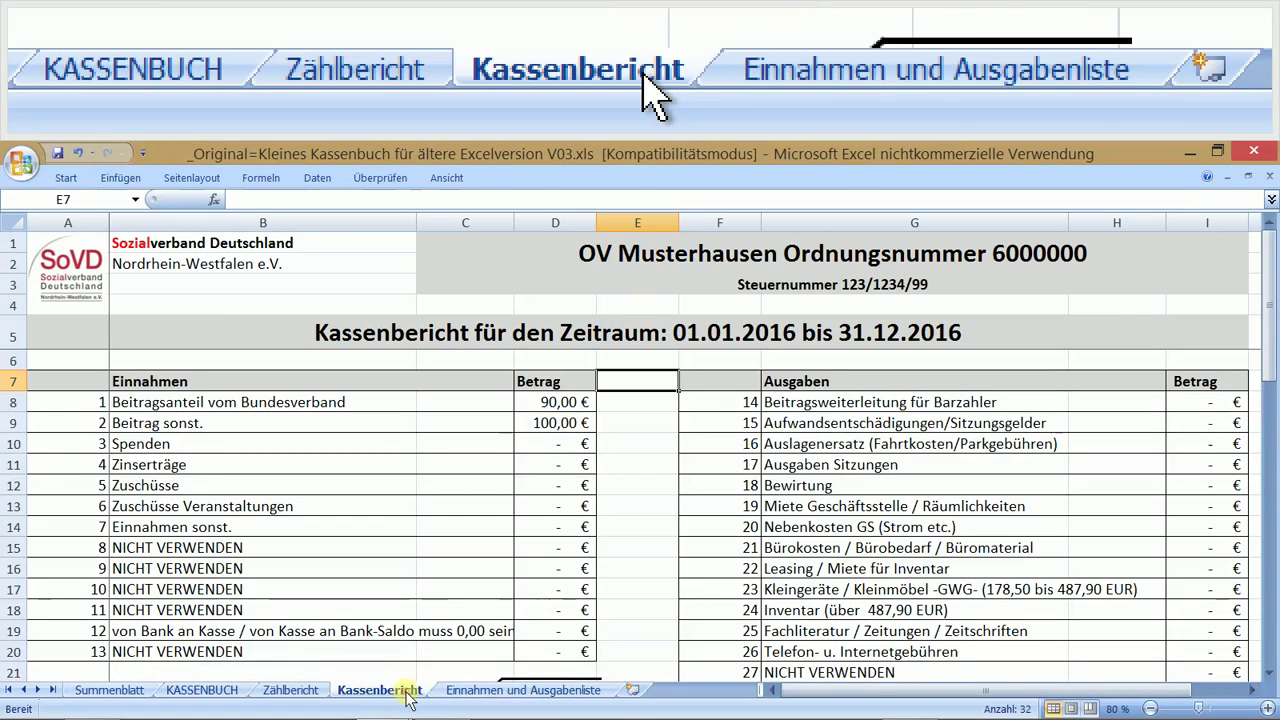
Step: On the Kassenbericht, inspect the formulas behind the NICHT VERWENDEN entries of Einnahmen Art 8 and Art 10
click(407, 697)
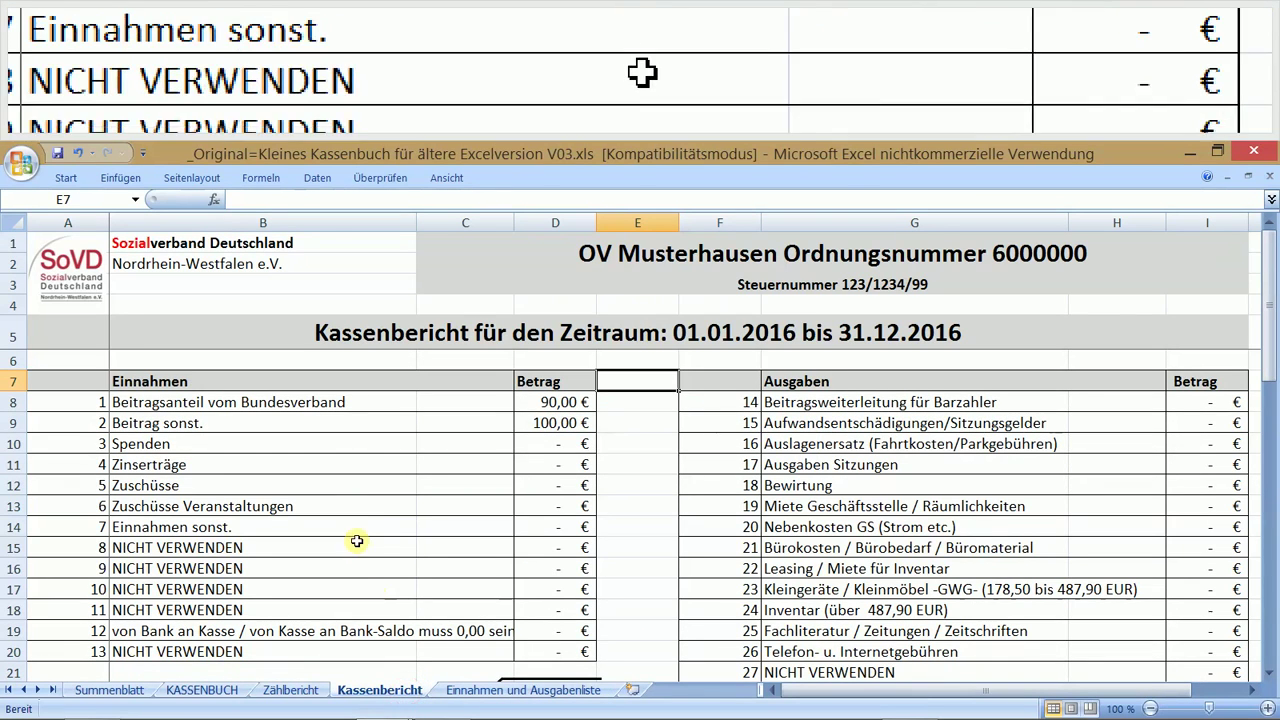
click(163, 553)
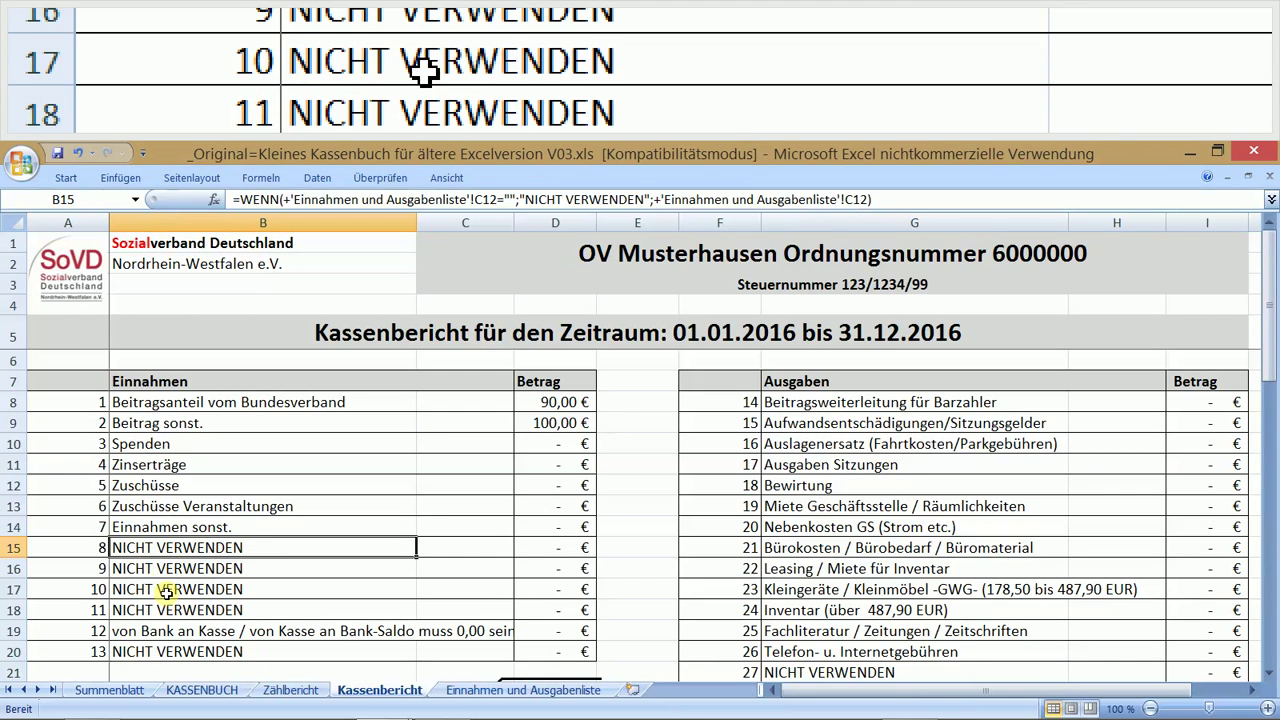
click(165, 589)
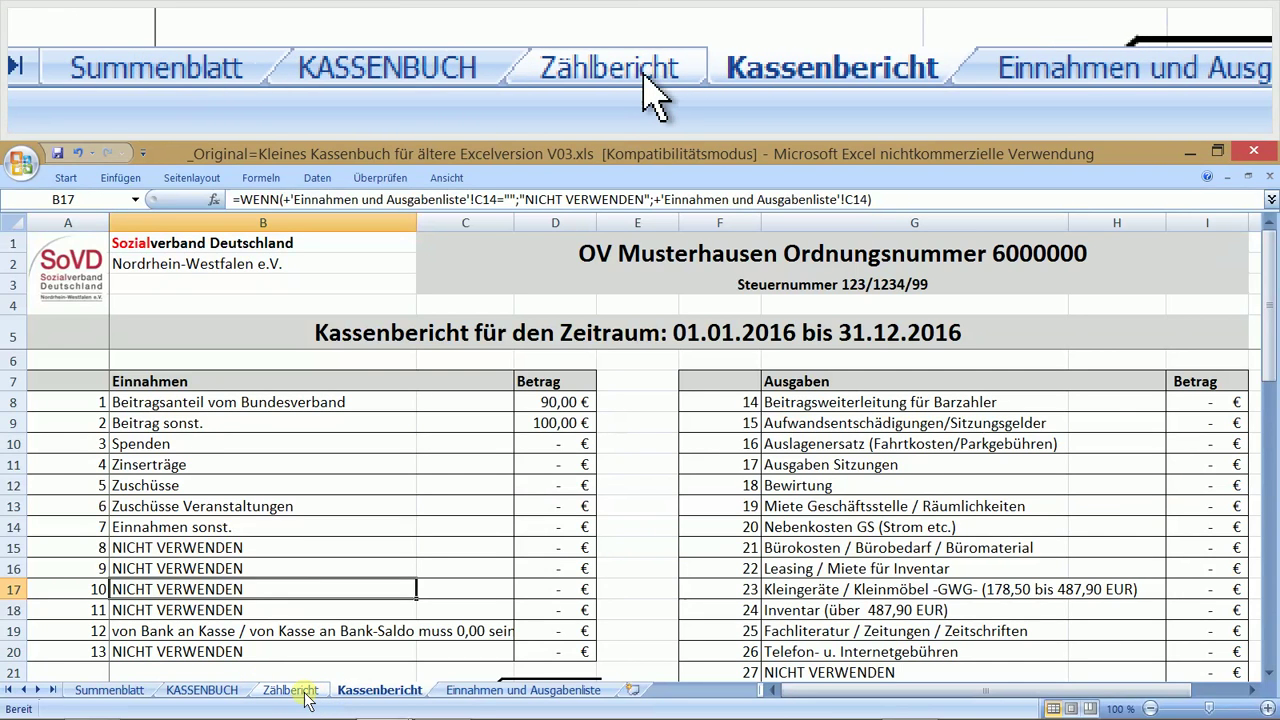
Step: On the Einnahmen und Ausgabenliste, enter Test as the description of Art 10 in cell C14
click(468, 690)
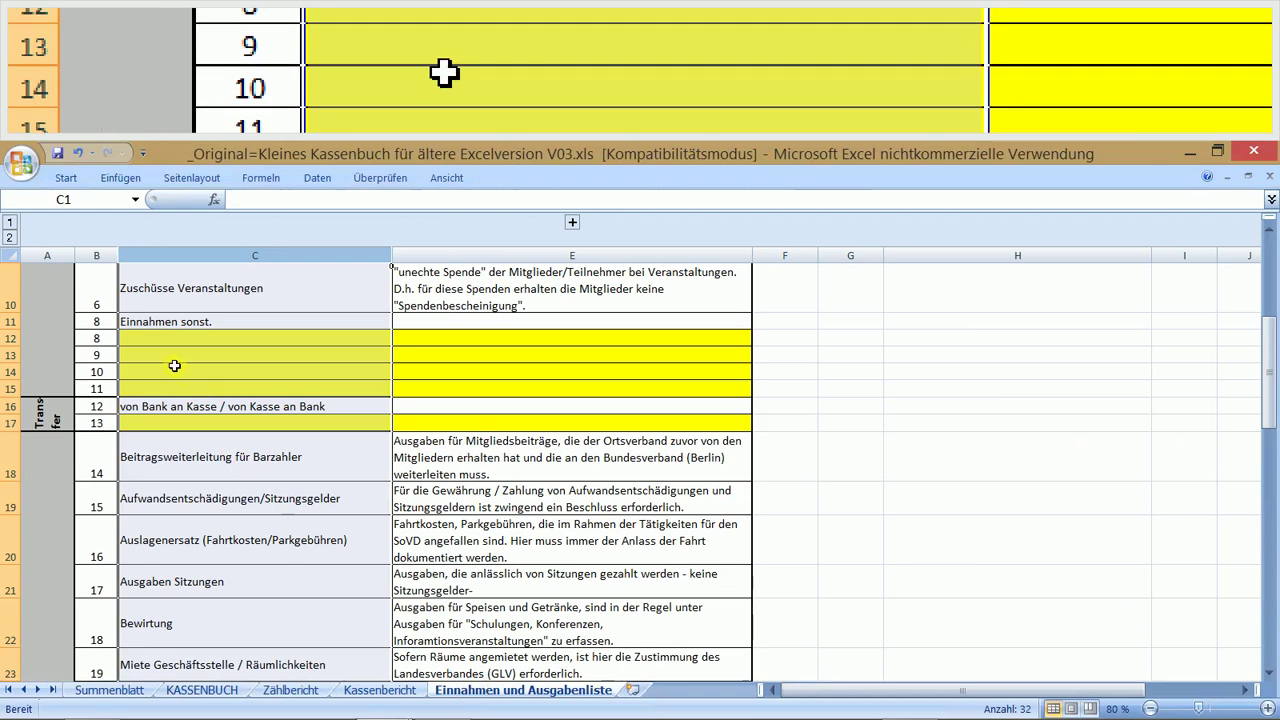
click(174, 371)
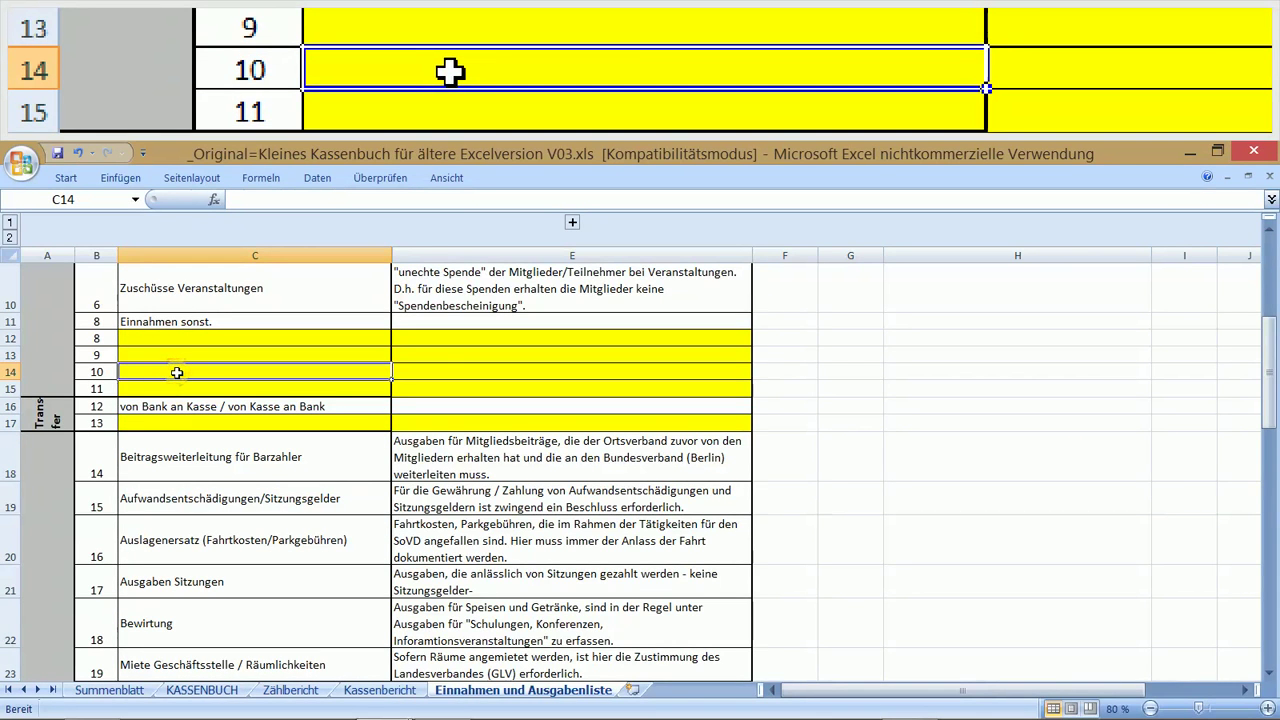
text(Test)
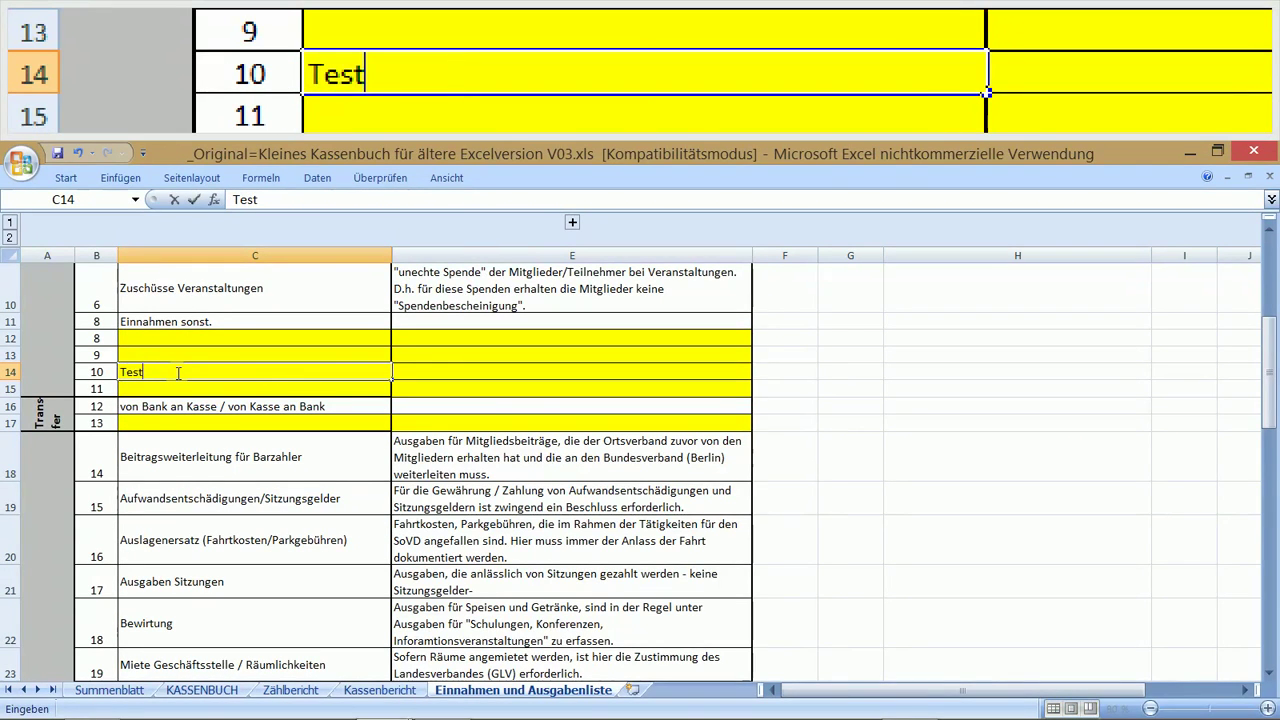
key(Return)
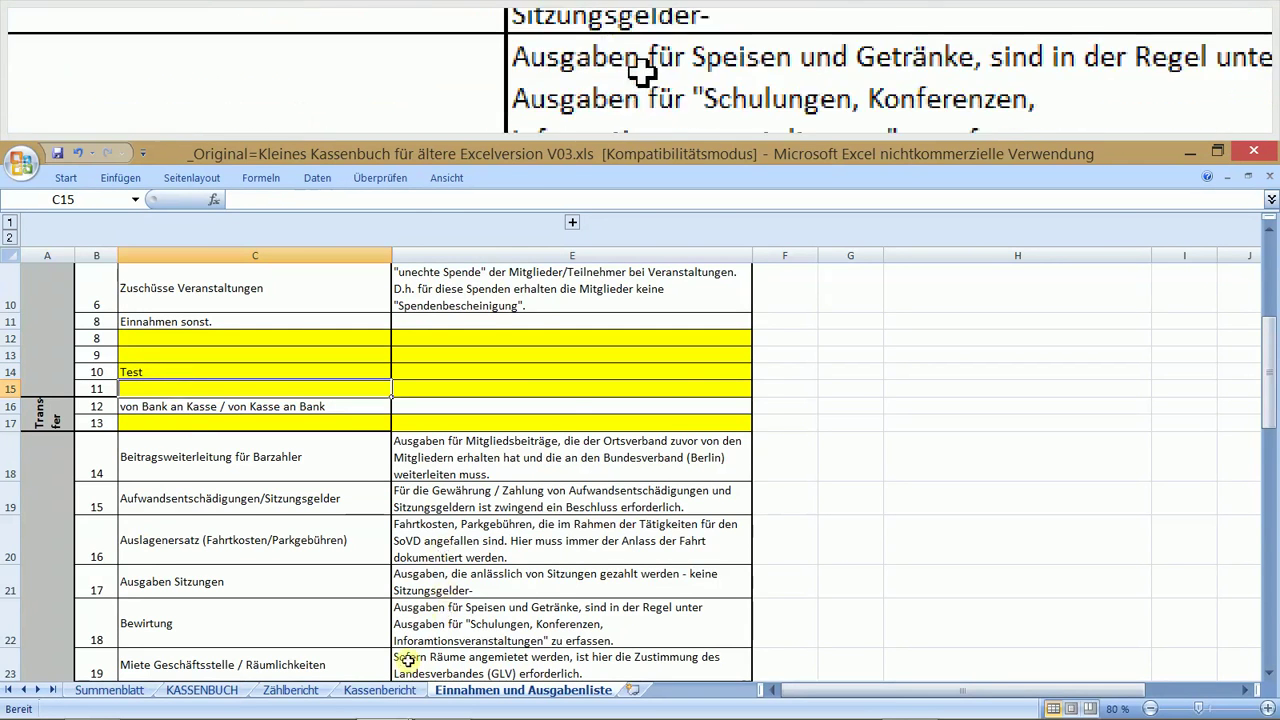
Step: Check Art 10 on the Kassenbericht and try to edit the Art 41 description directly in cell G35
click(370, 691)
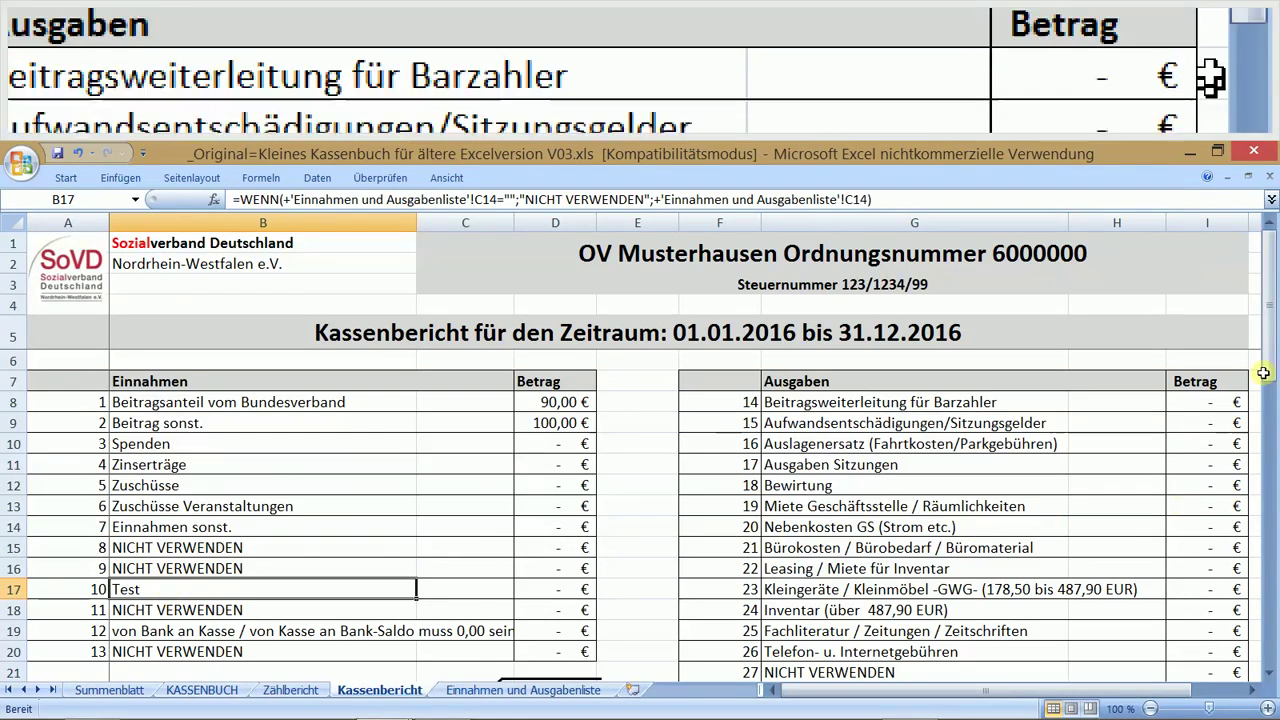
drag(1268, 338, 1272, 575)
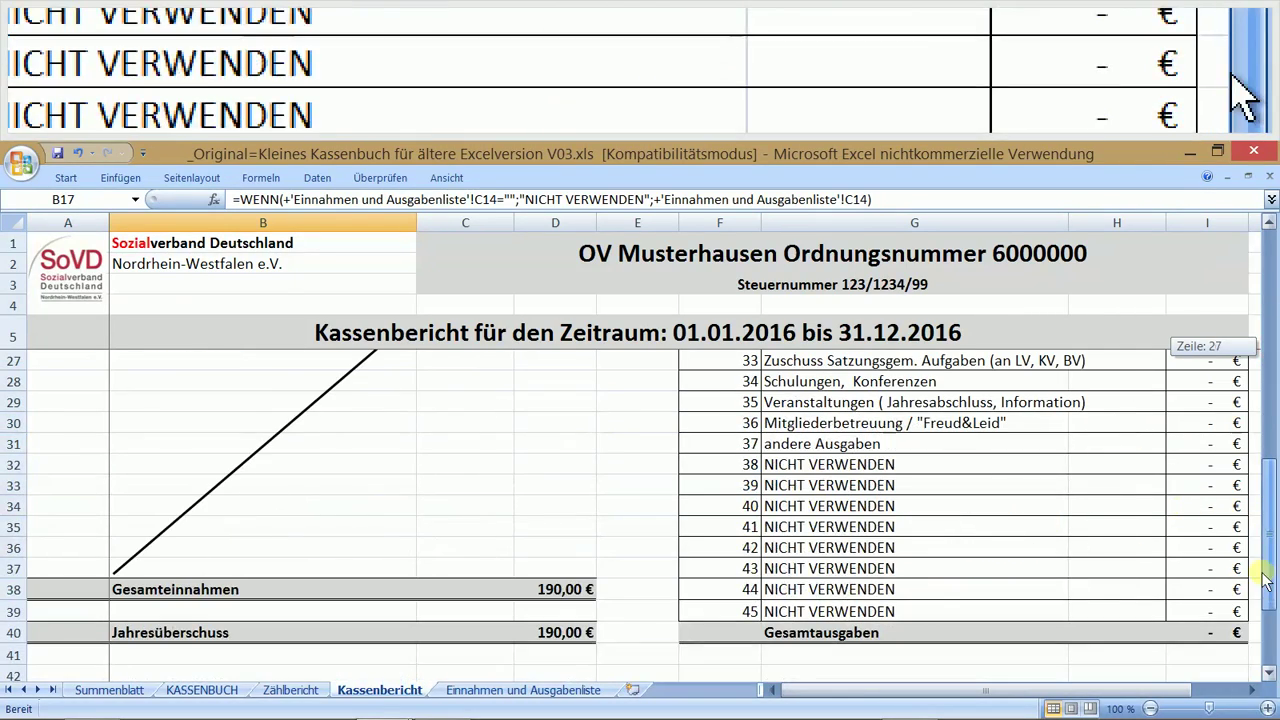
click(826, 530)
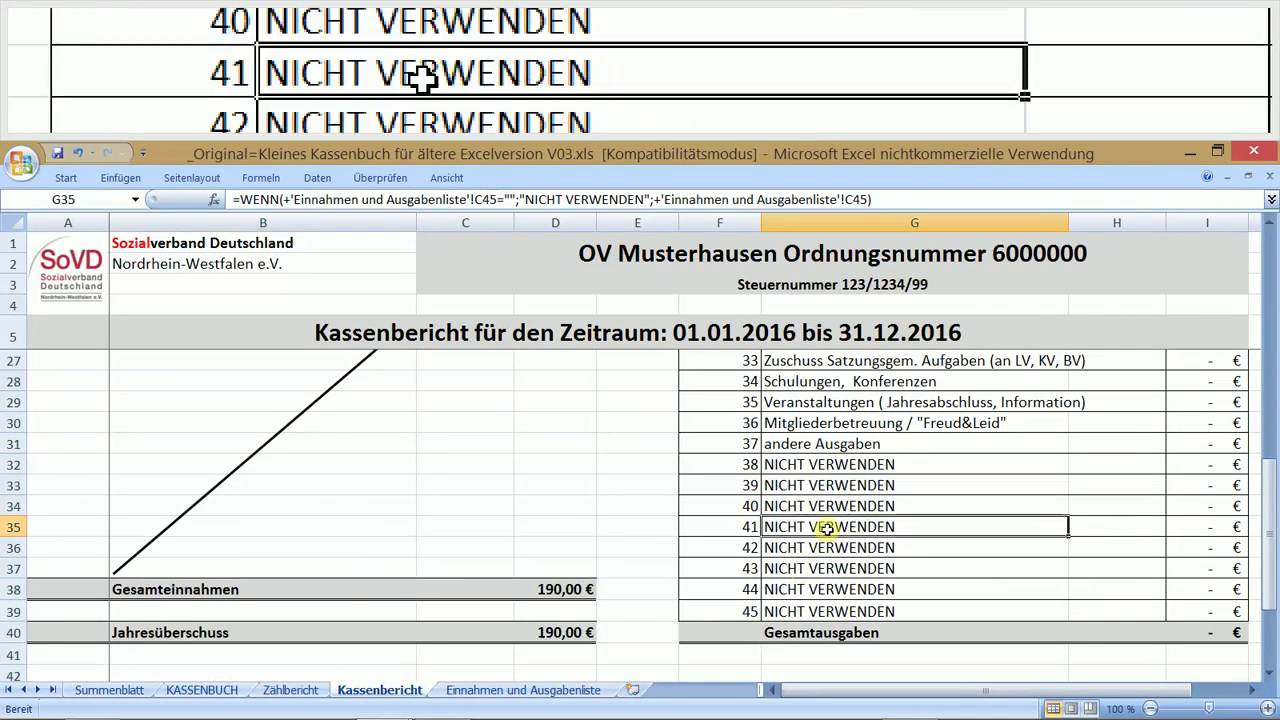
double_click(826, 530)
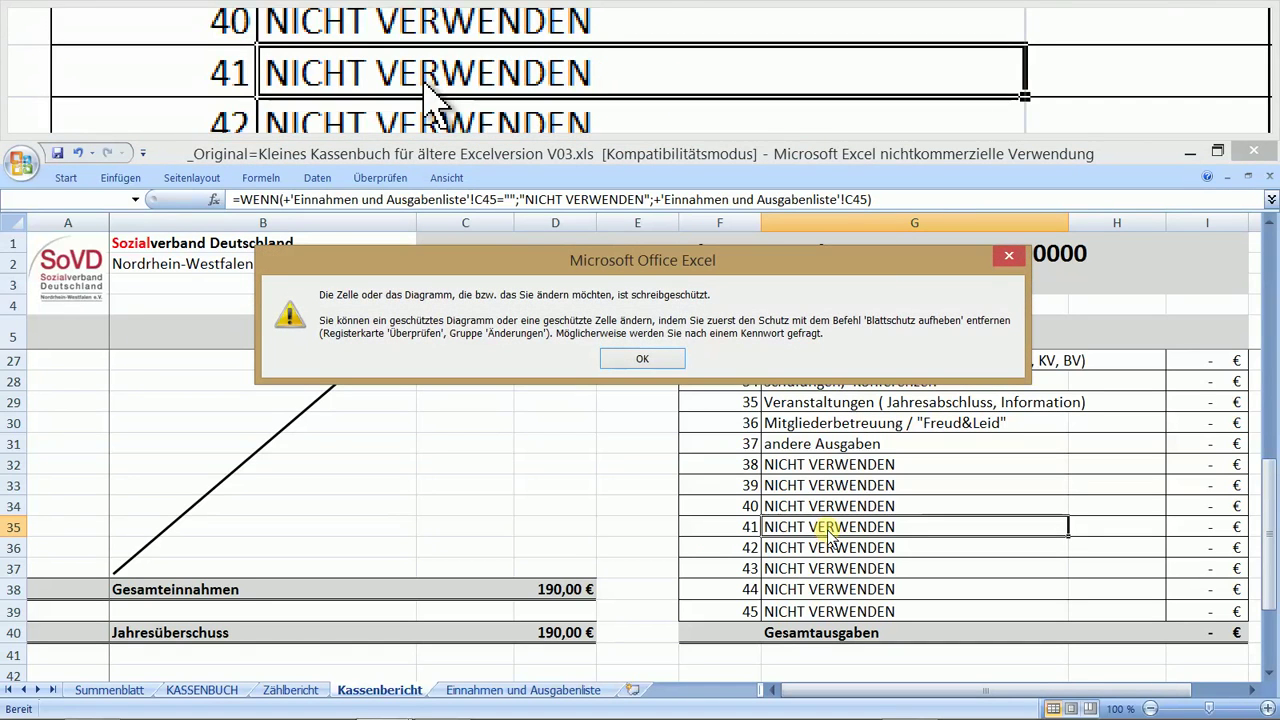
click(640, 358)
Step: On the Einnahmen und Ausgabenliste, enter Ausgabenart 45 as the description of Art 45 in cell C49
click(555, 690)
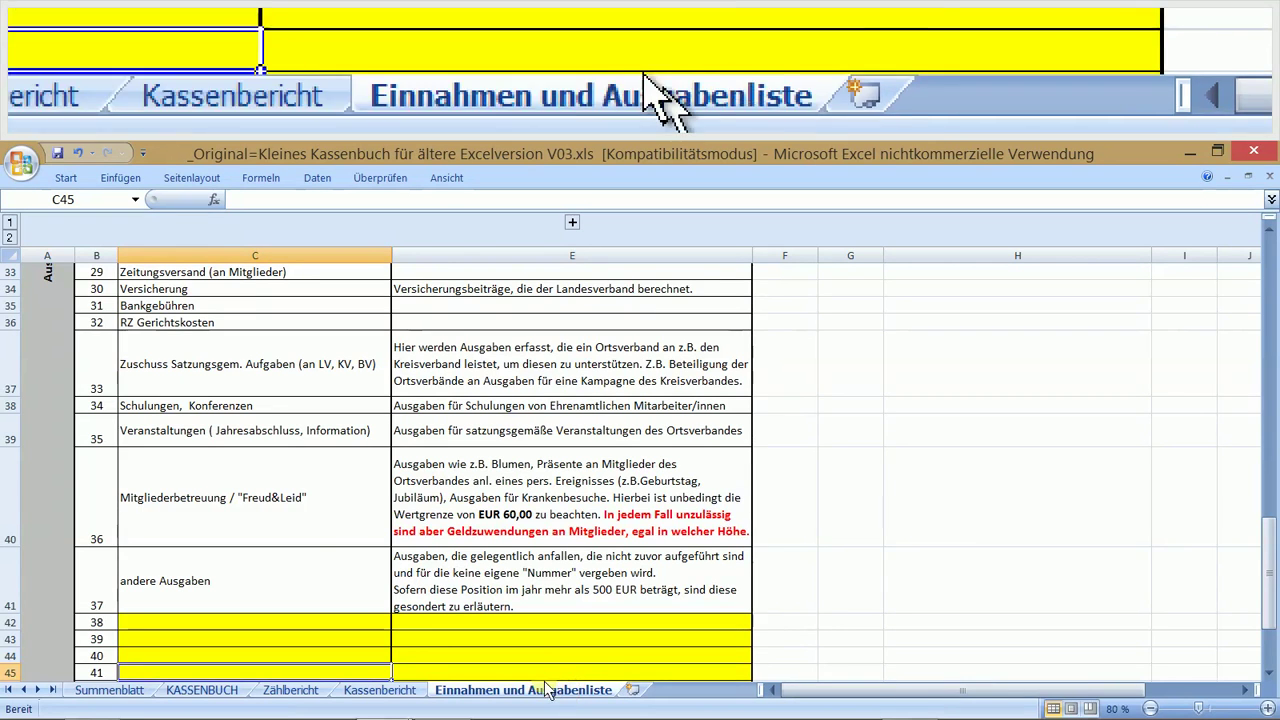
scroll(307, 545, down, 4)
scroll(303, 539, up, 2)
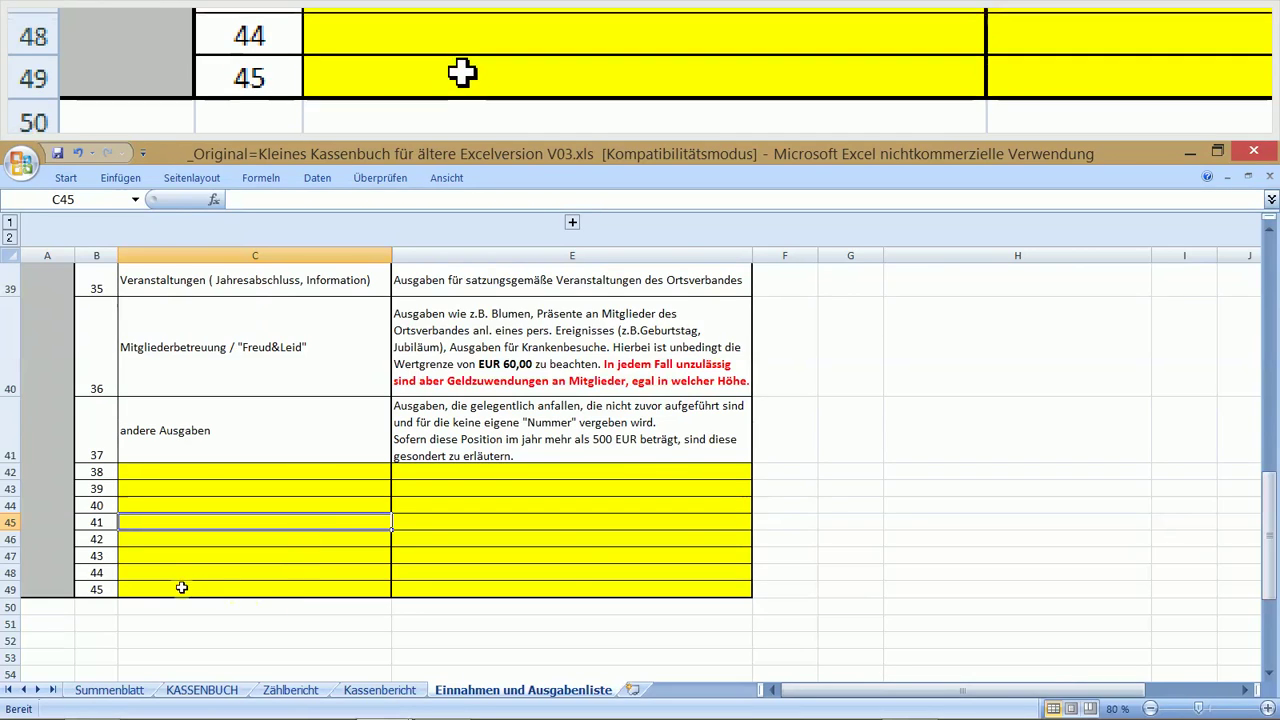
click(180, 587)
scroll(217, 525, up, 5)
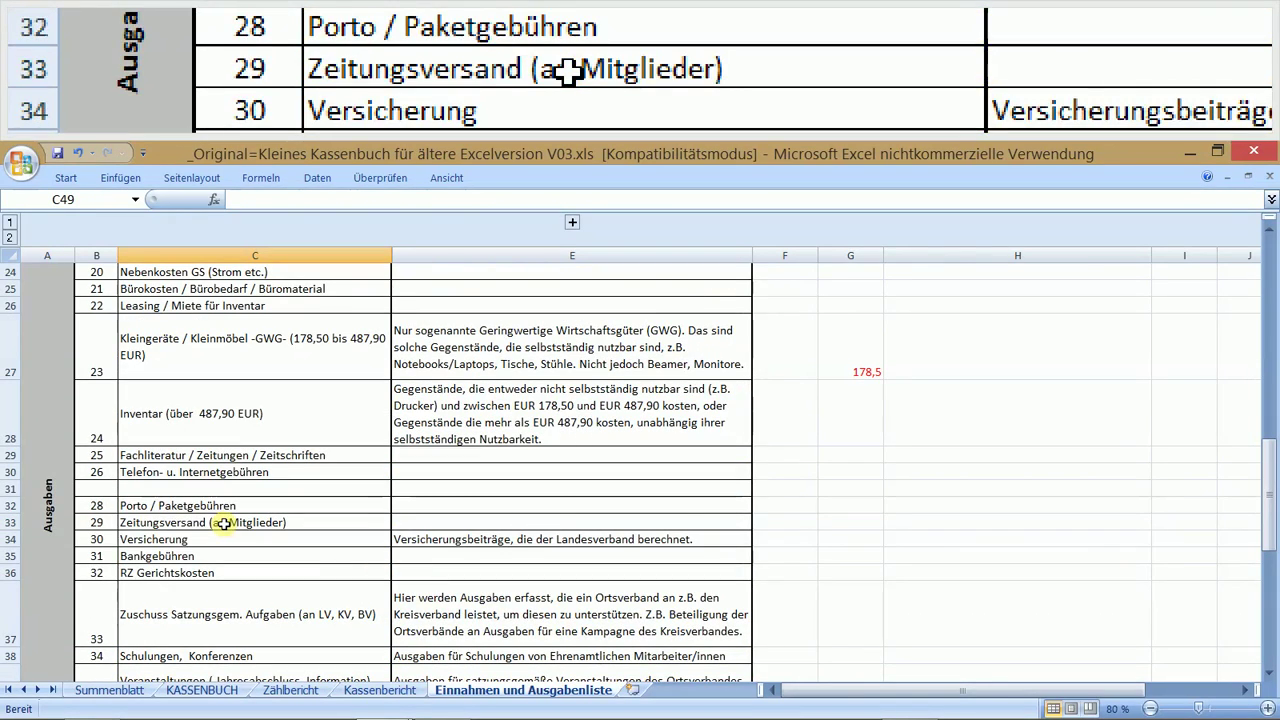
scroll(199, 494, up, 3)
scroll(199, 494, down, 9)
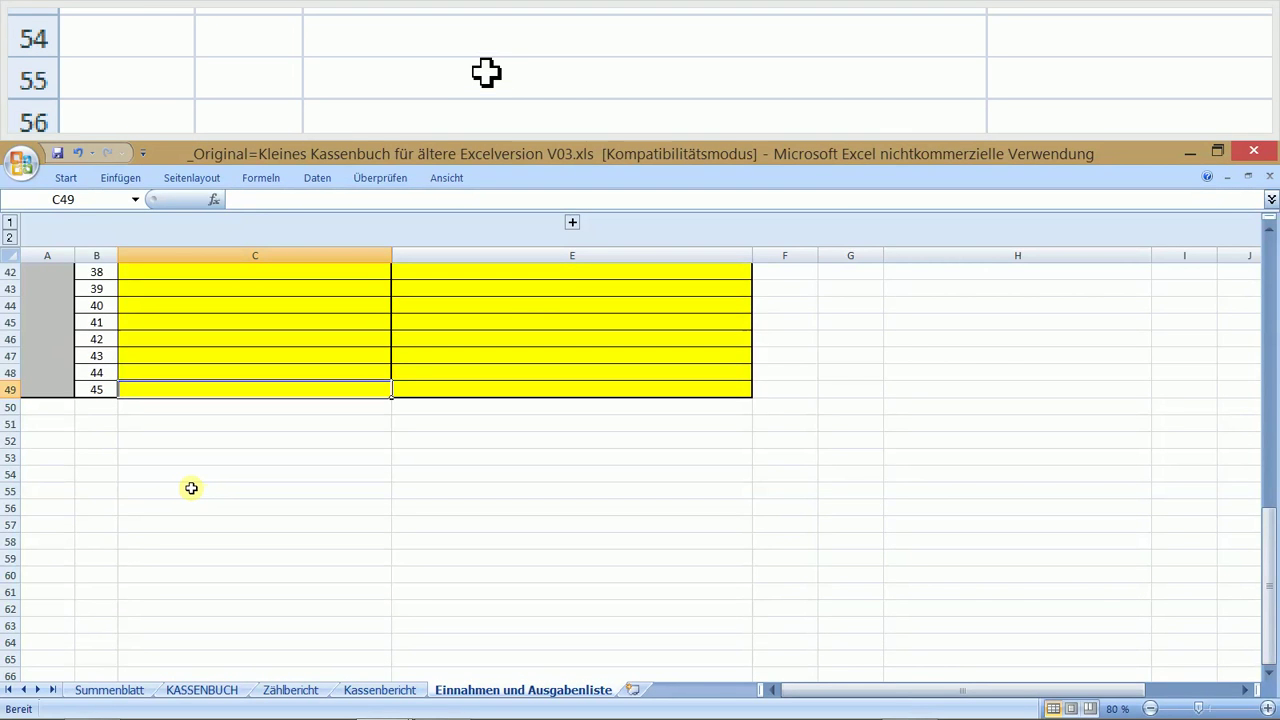
text(A)
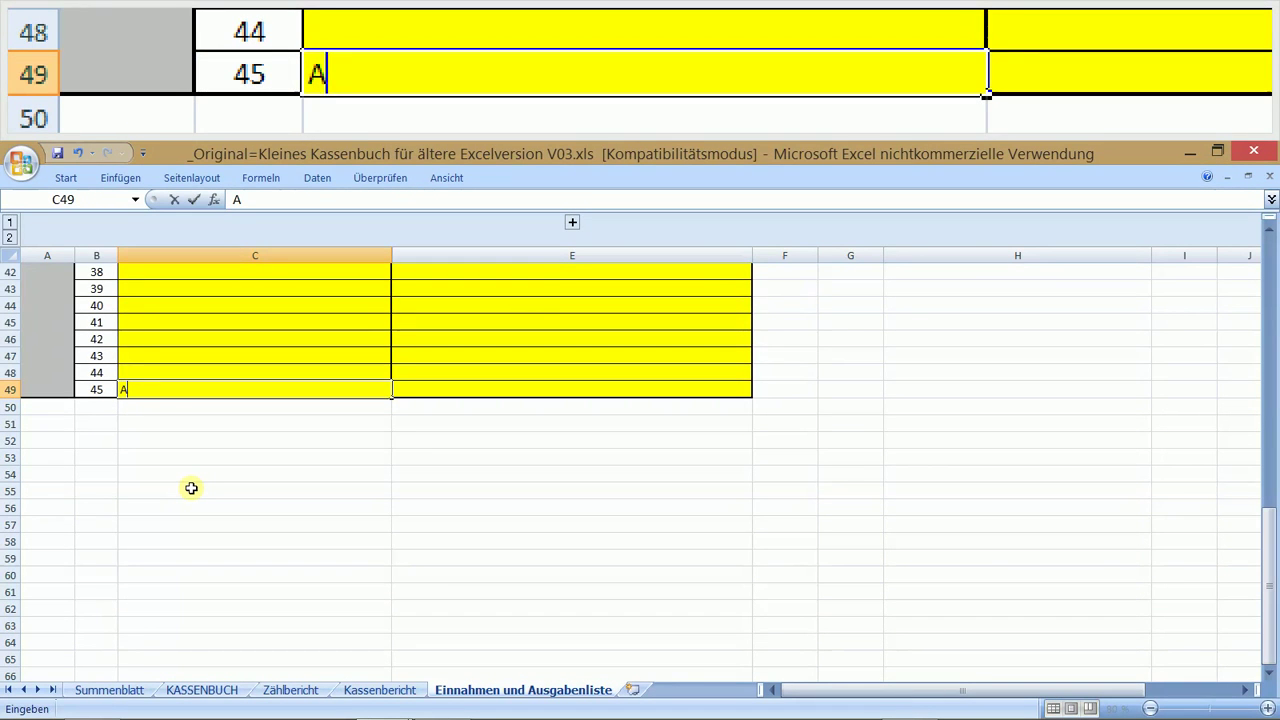
text(usgab)
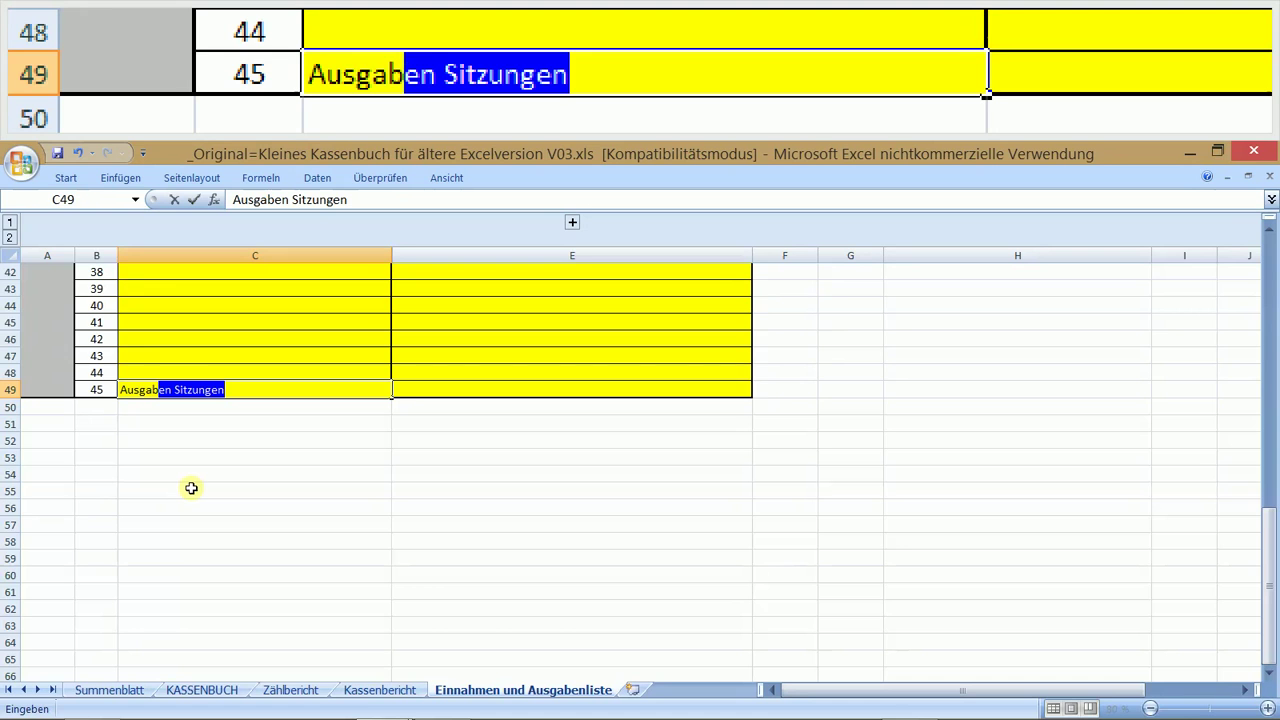
text(enart 45)
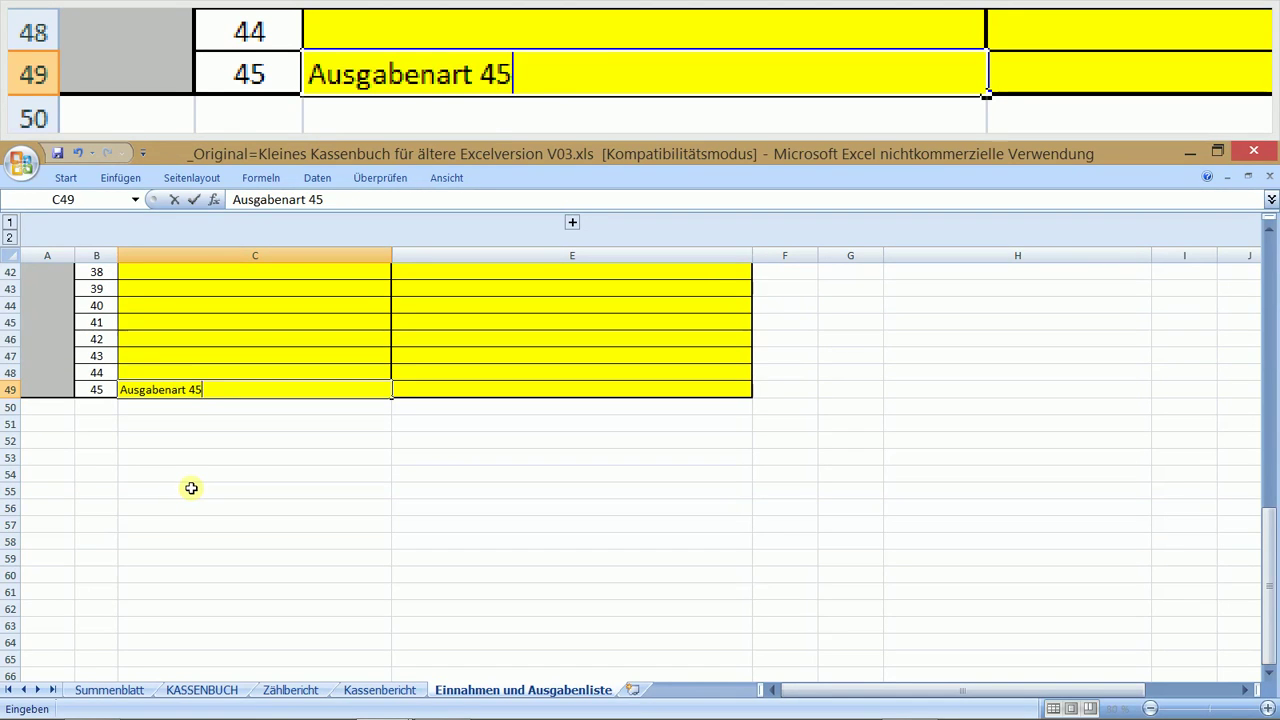
key(Return)
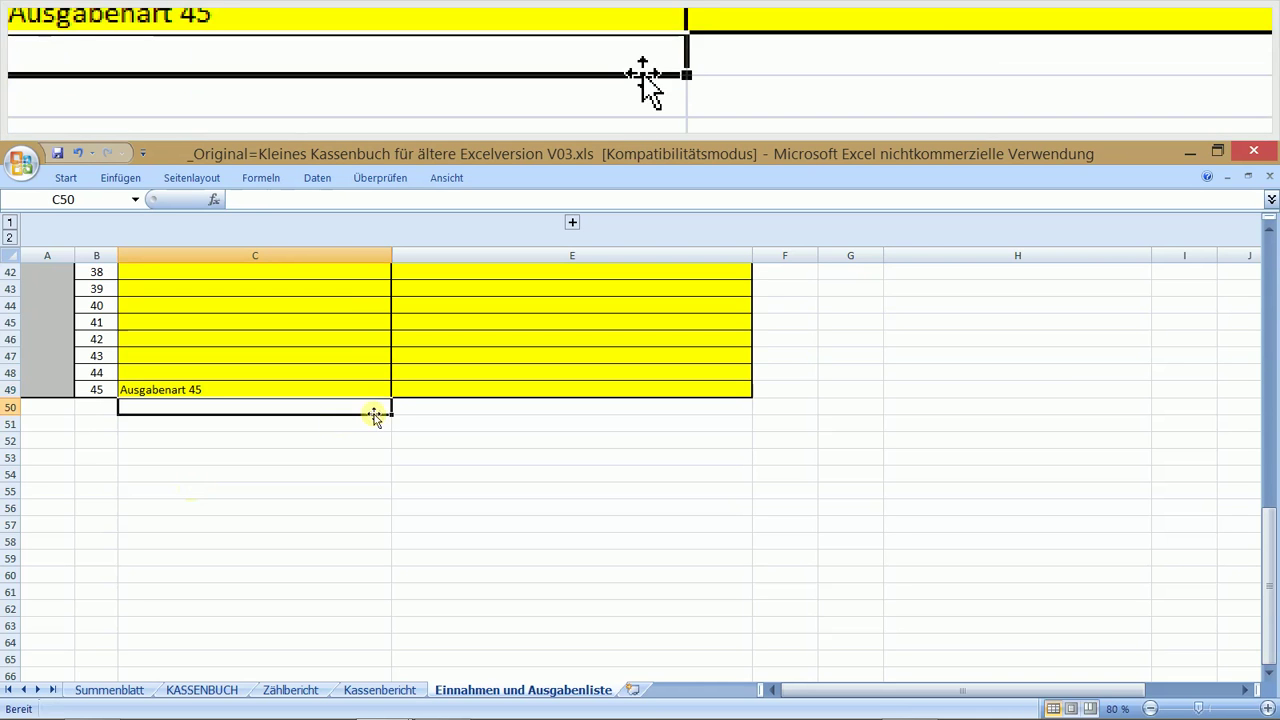
Step: Try to edit the predefined andere Ausgaben description of Art 37 in cell C41
scroll(284, 401, up, 4)
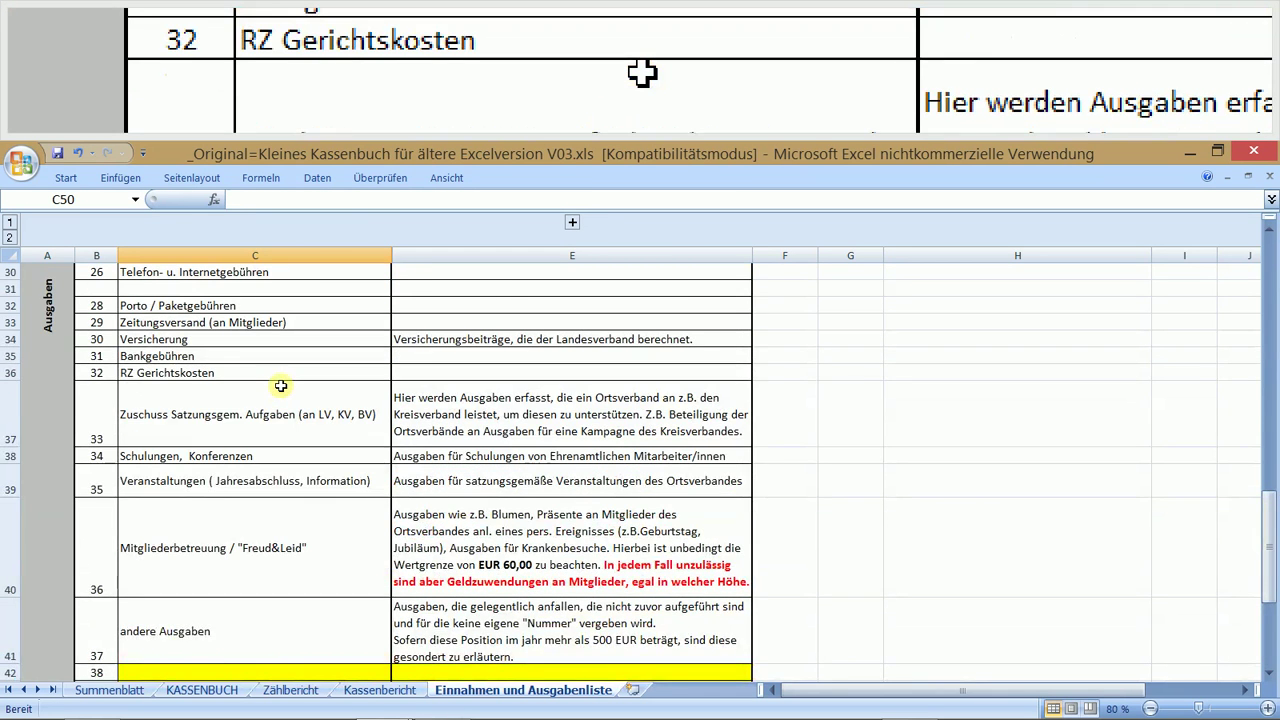
scroll(282, 395, down, 4)
scroll(285, 405, up, 1)
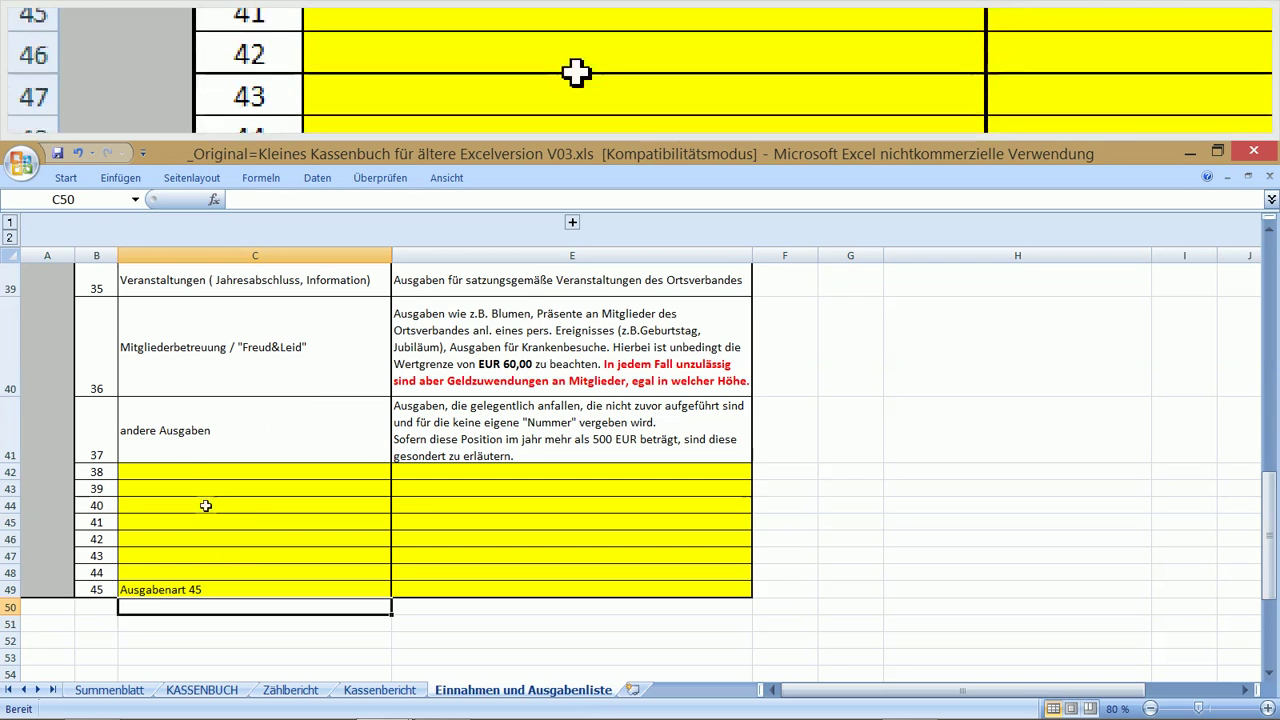
click(180, 432)
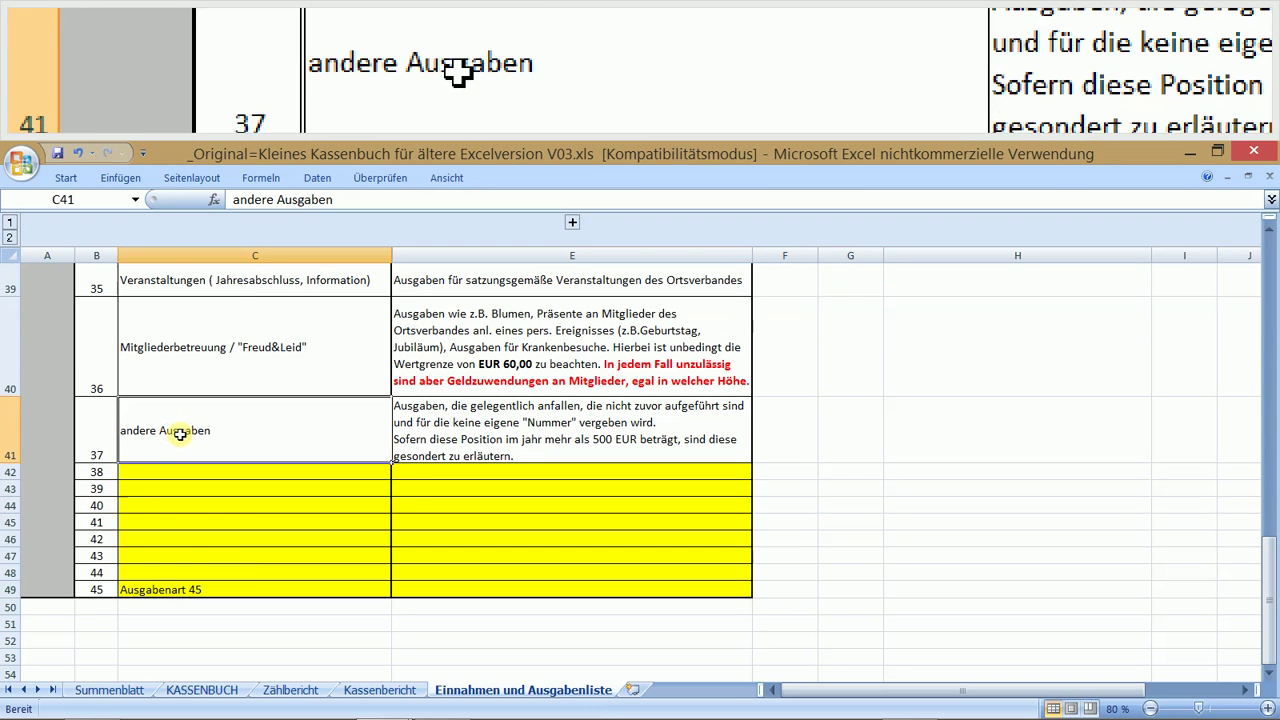
double_click(180, 432)
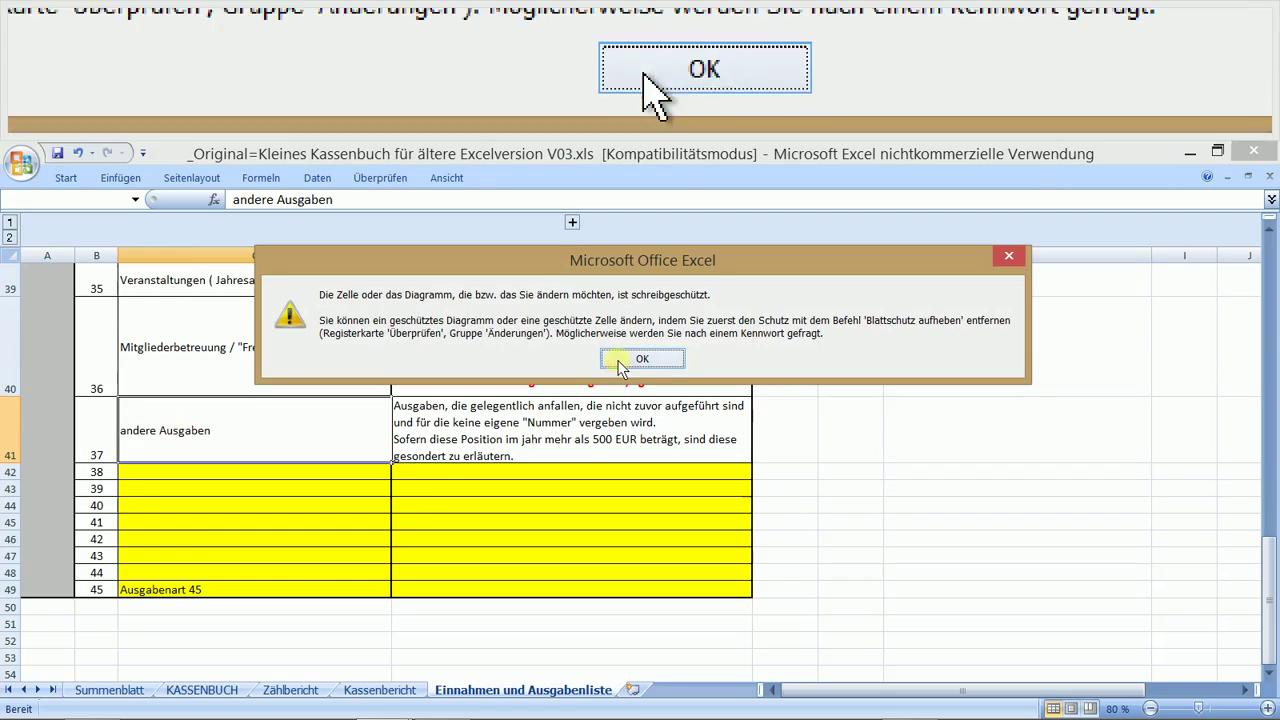
click(620, 362)
Step: Review the custom descriptions entered for Art 10 and Art 45 in the Einnahmen und Ausgabenliste
scroll(217, 543, up, 3)
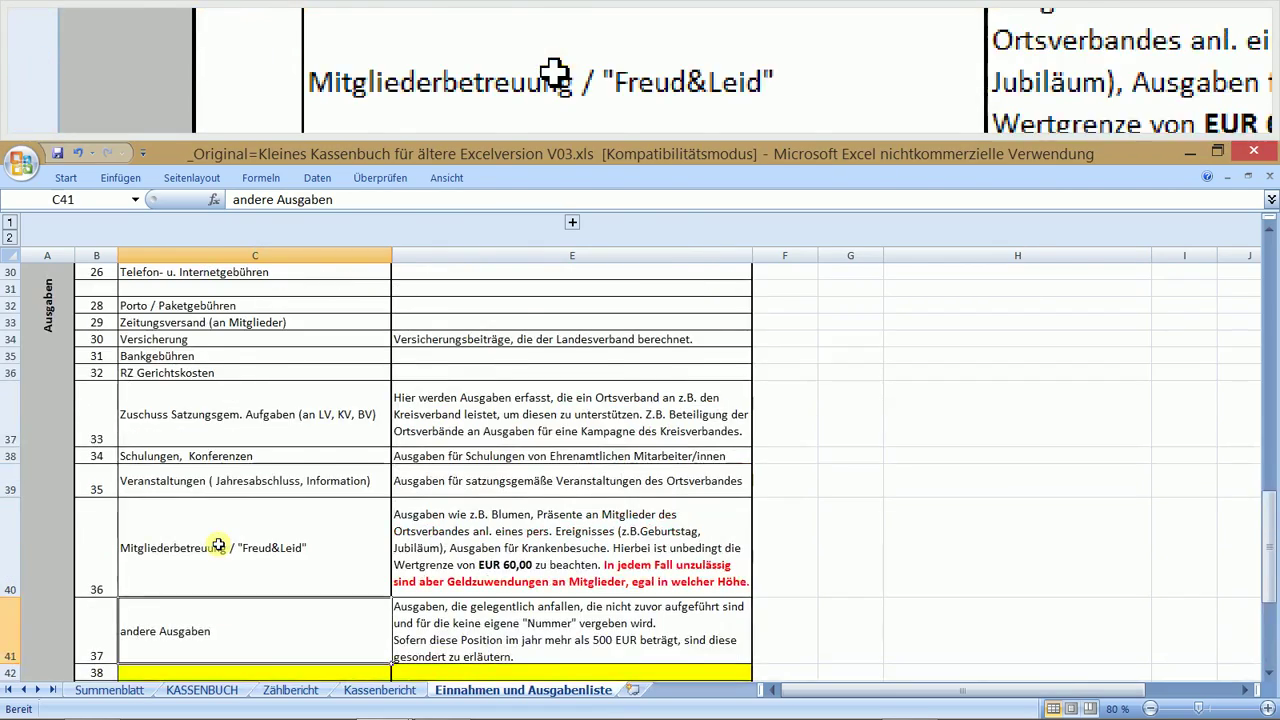
scroll(217, 546, up, 9)
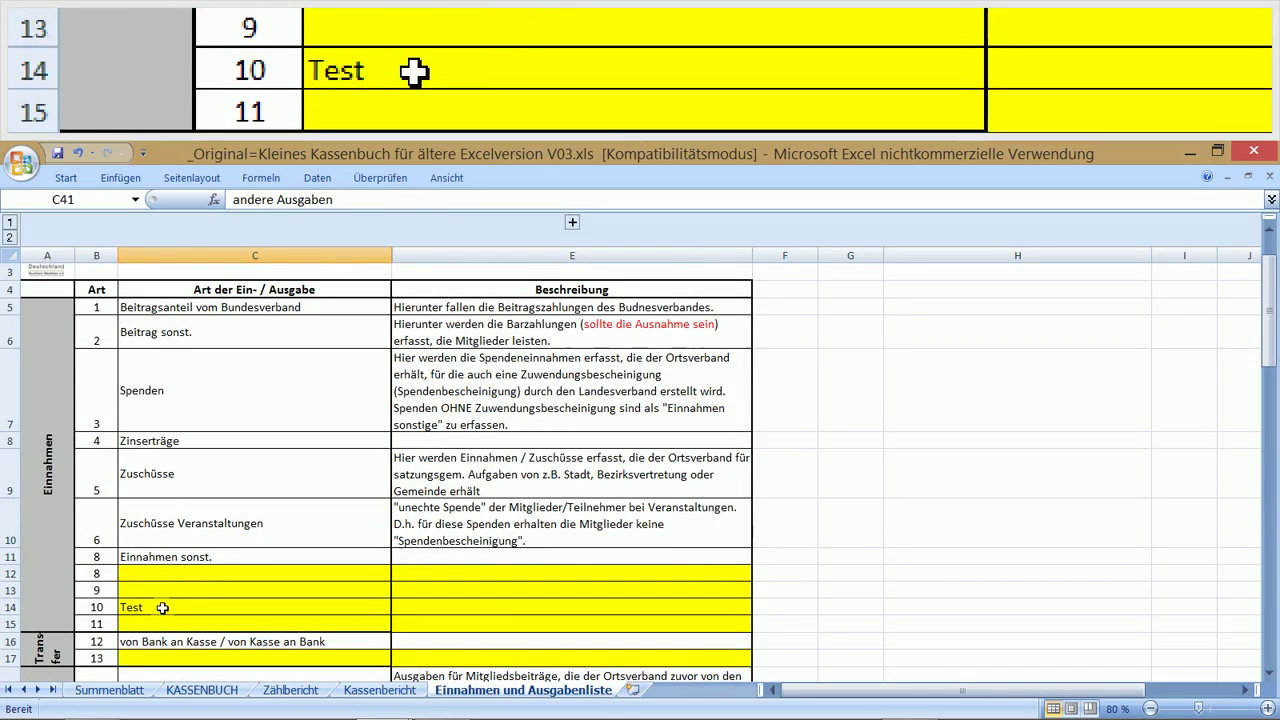
scroll(203, 596, down, 14)
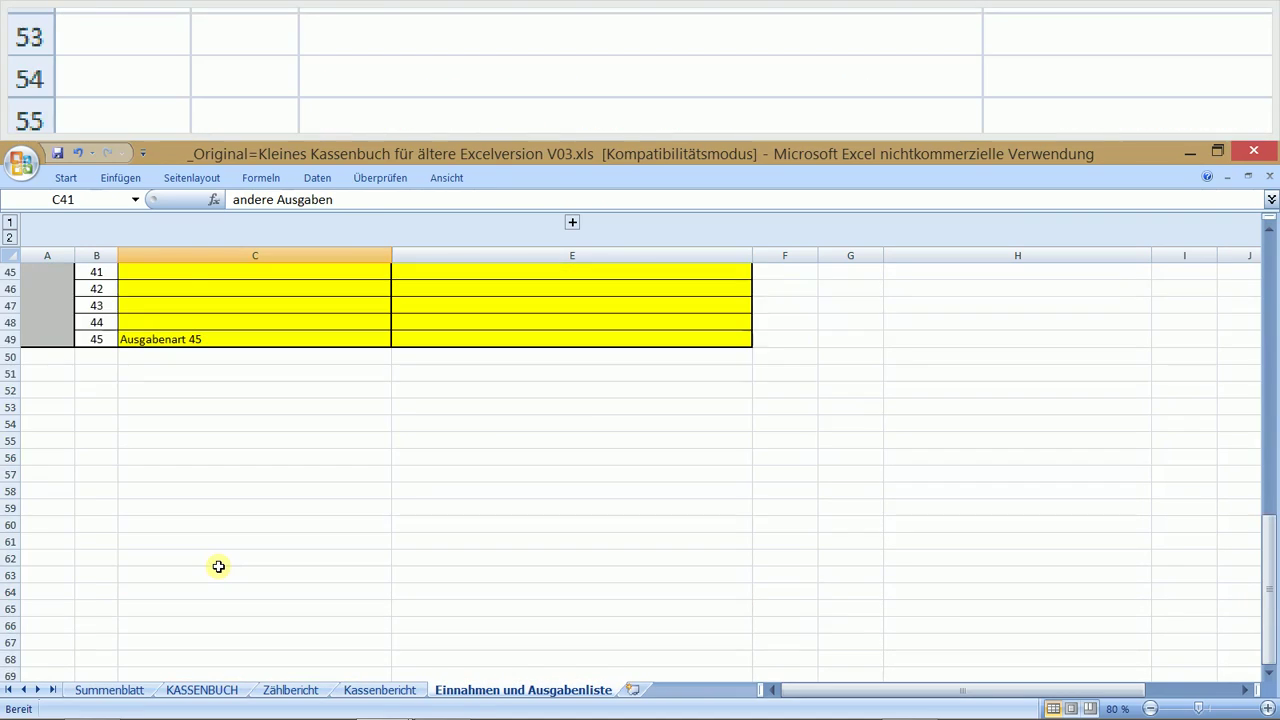
scroll(218, 566, up, 3)
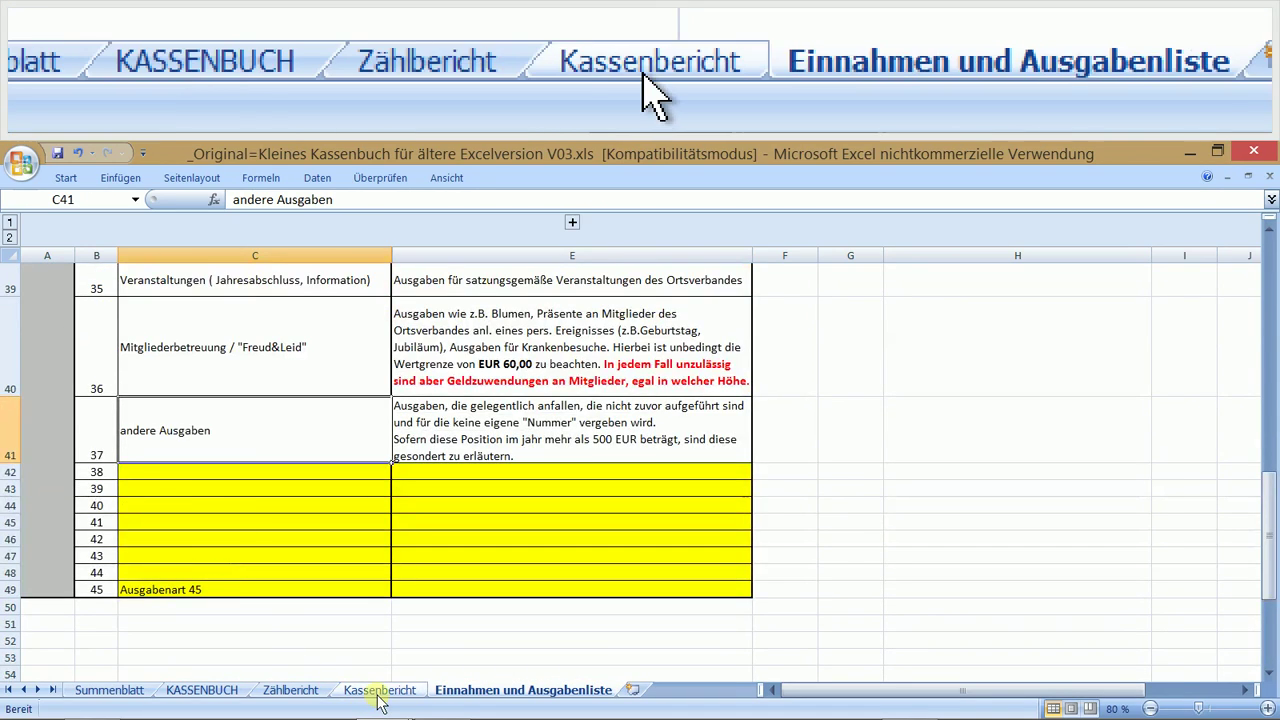
Step: Check on the Kassenbericht how the custom descriptions for Art 45 and Art 10 carry over from the Einnahmen und Ausgabenliste
click(380, 692)
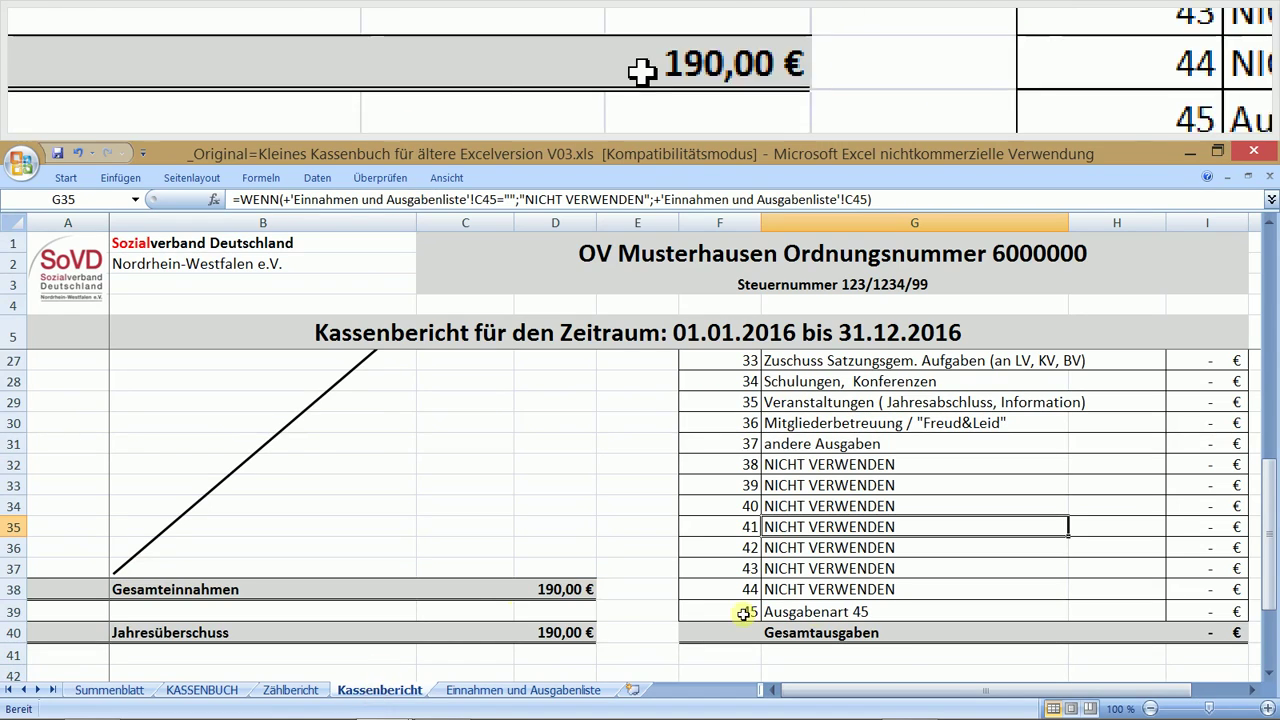
click(898, 608)
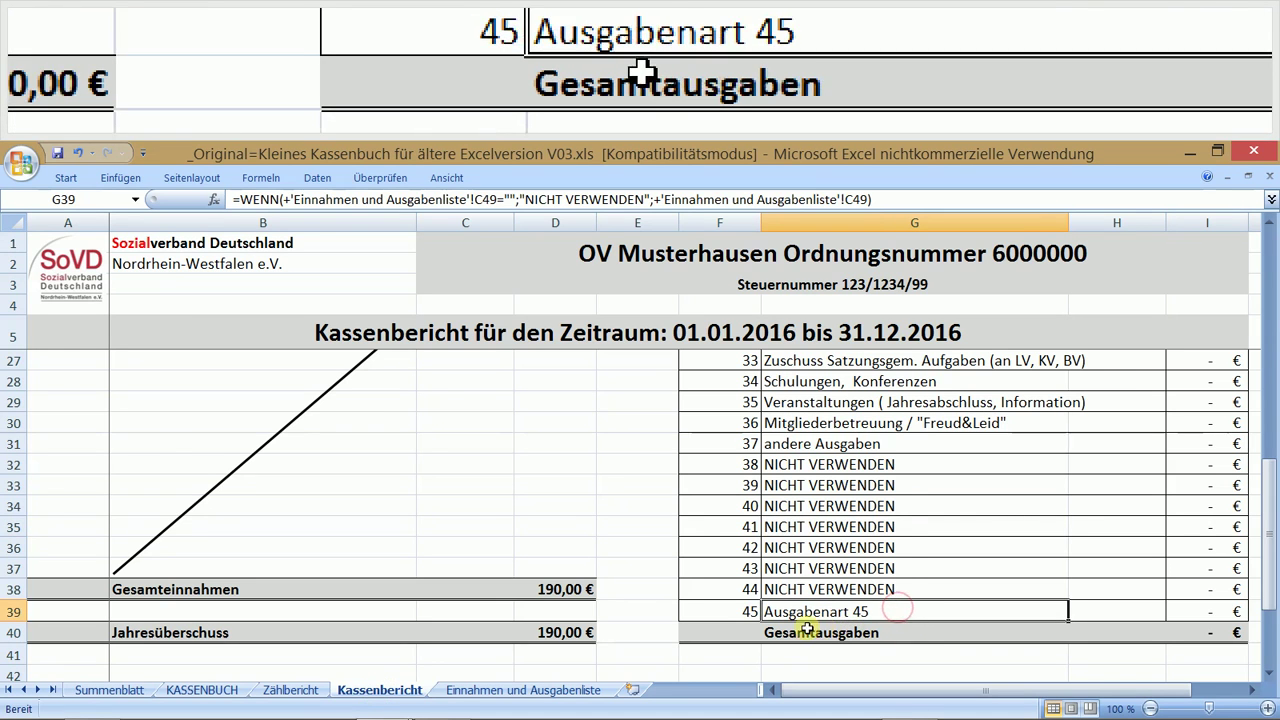
scroll(808, 632, up, 5)
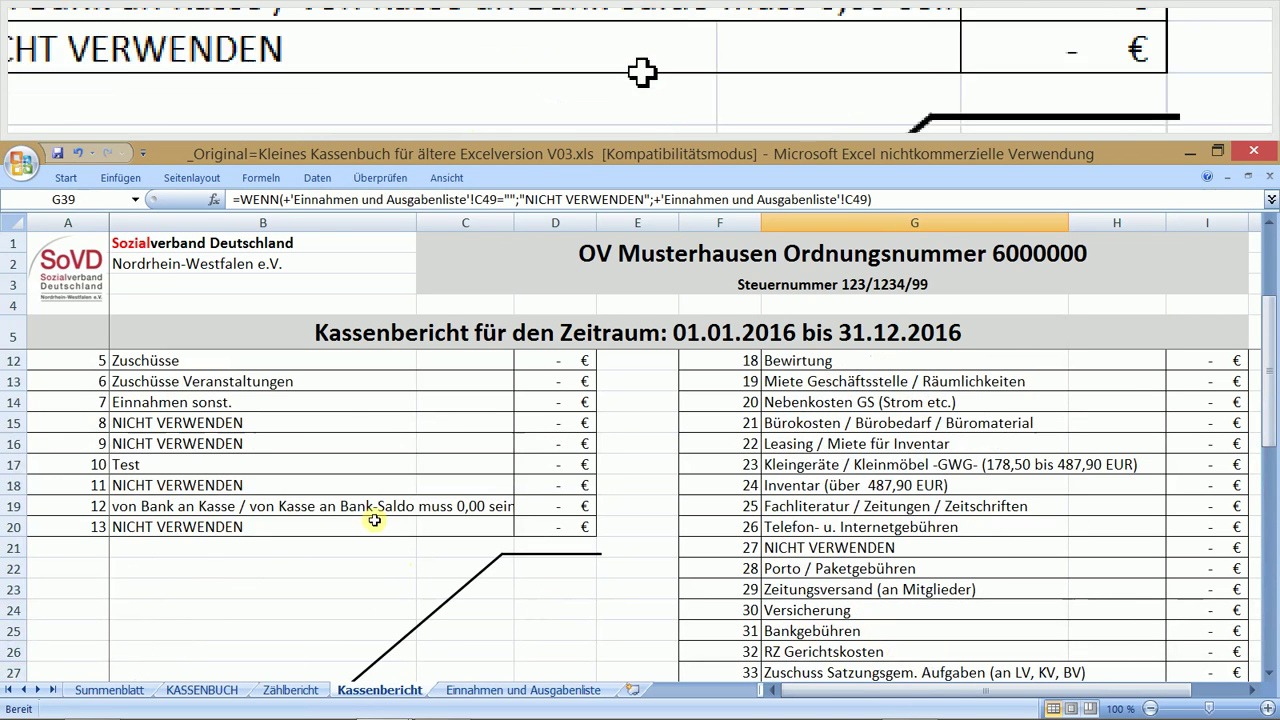
click(237, 463)
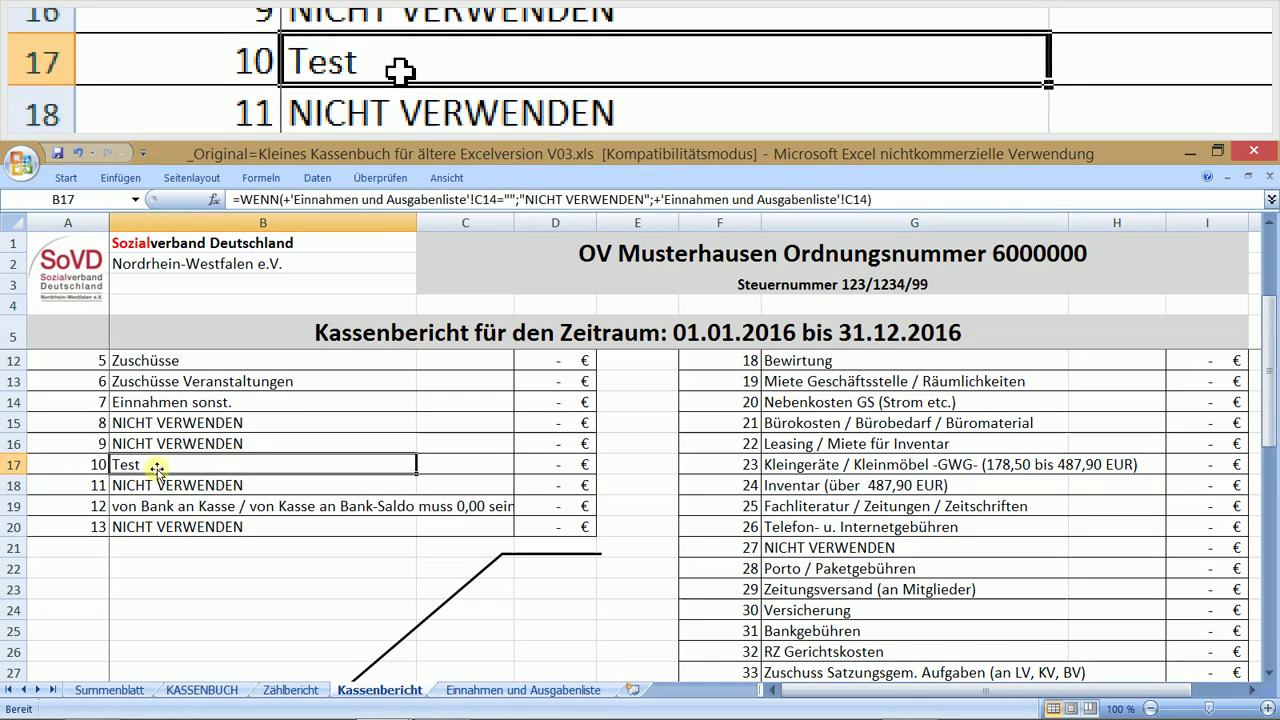
scroll(158, 468, up, 2)
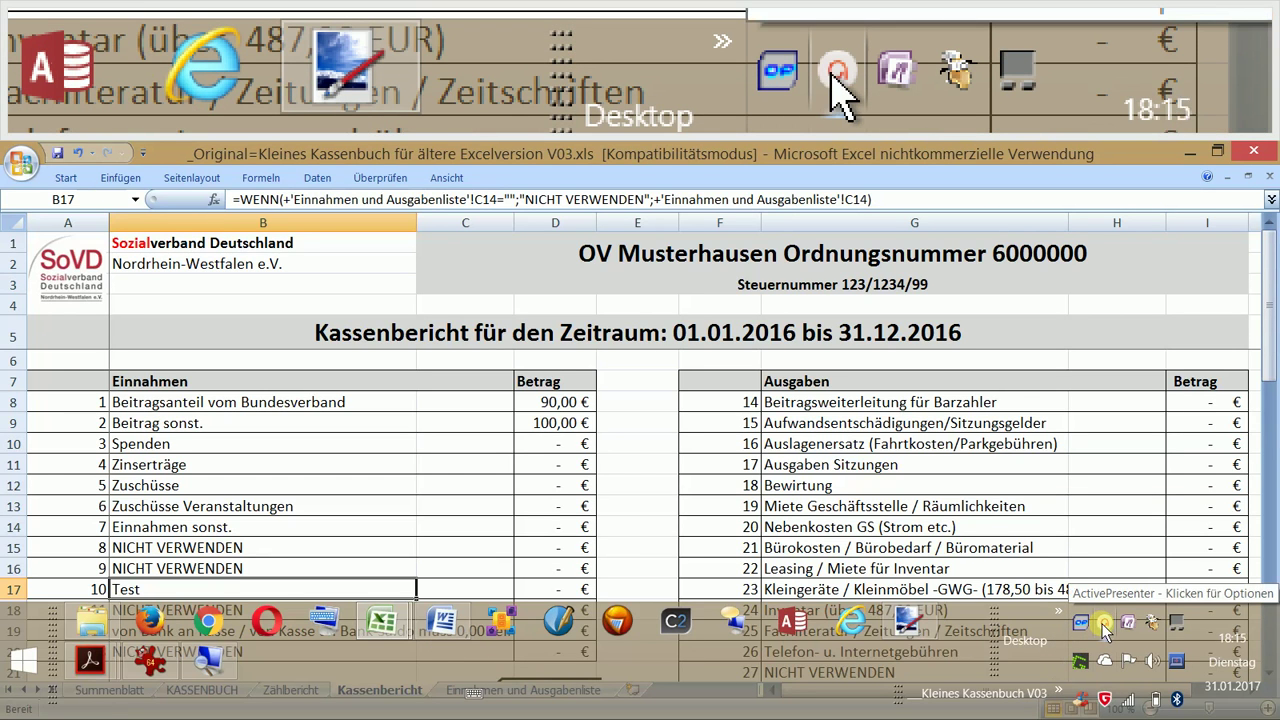
Step: Switch to the Kassenprüfung document in Word and review section B on the audit-day procedure through item 45, returning to its heading
click(454, 624)
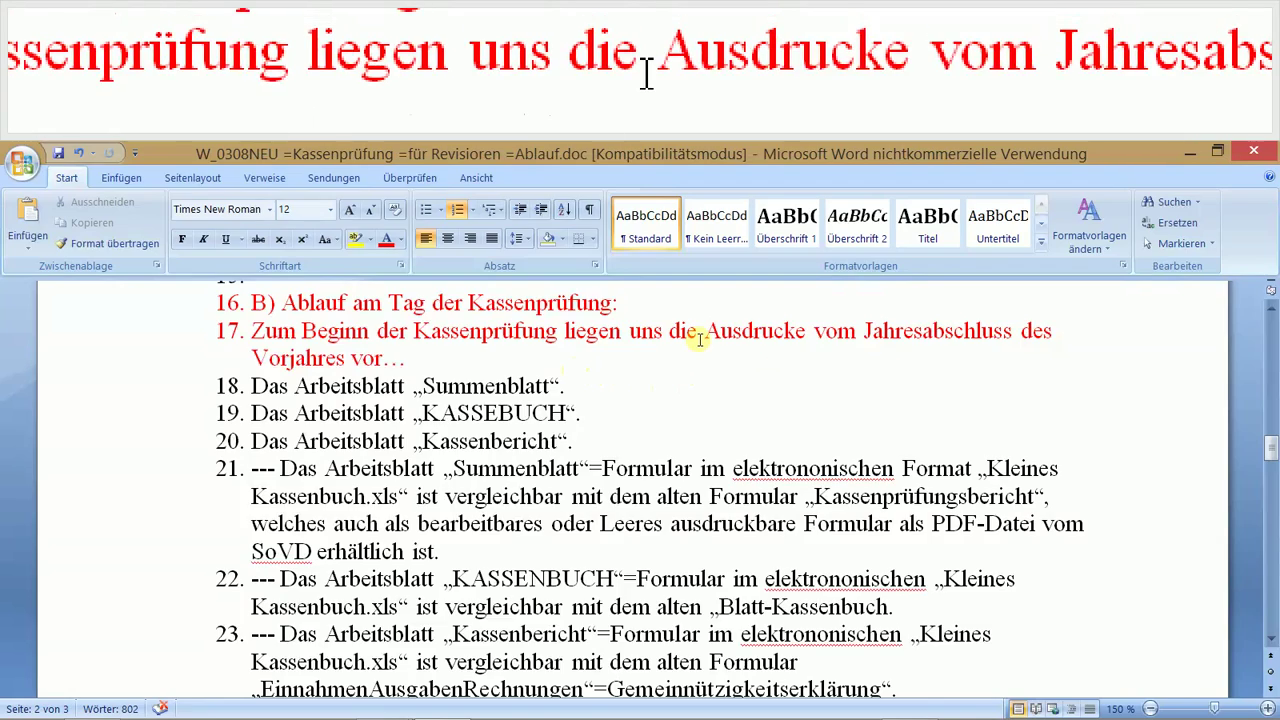
scroll(700, 358, down, 4)
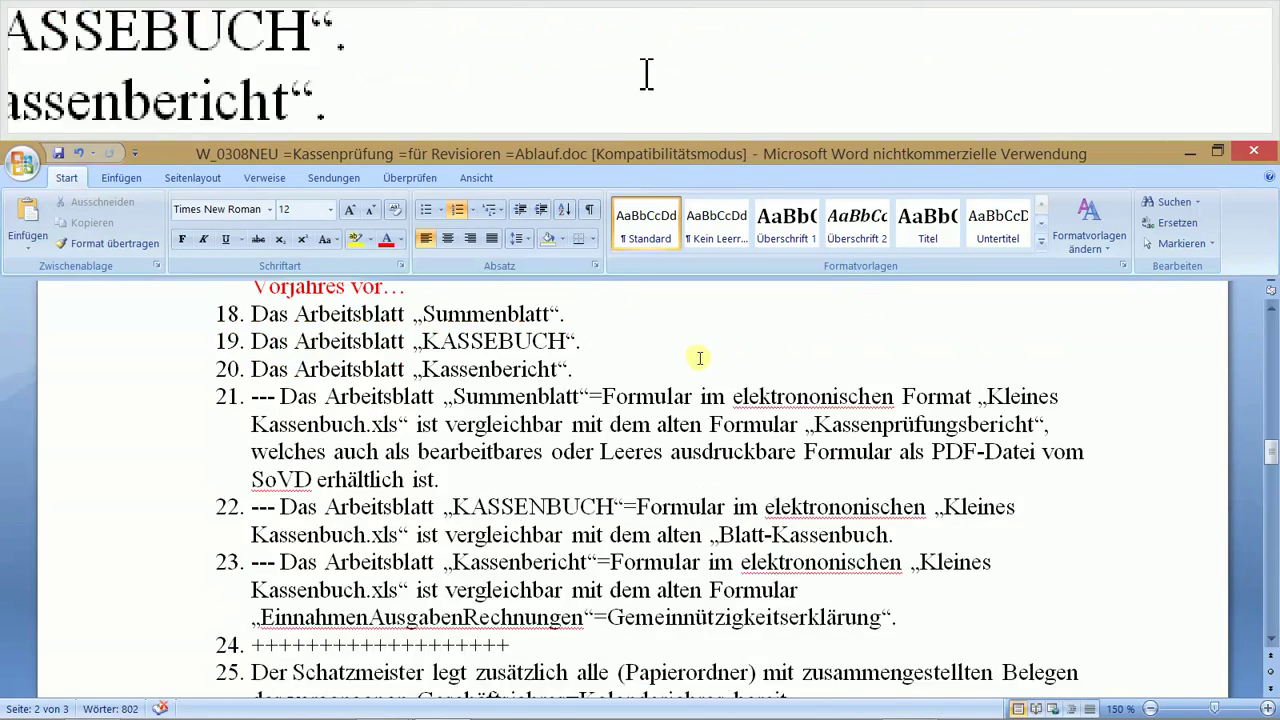
scroll(700, 358, down, 6)
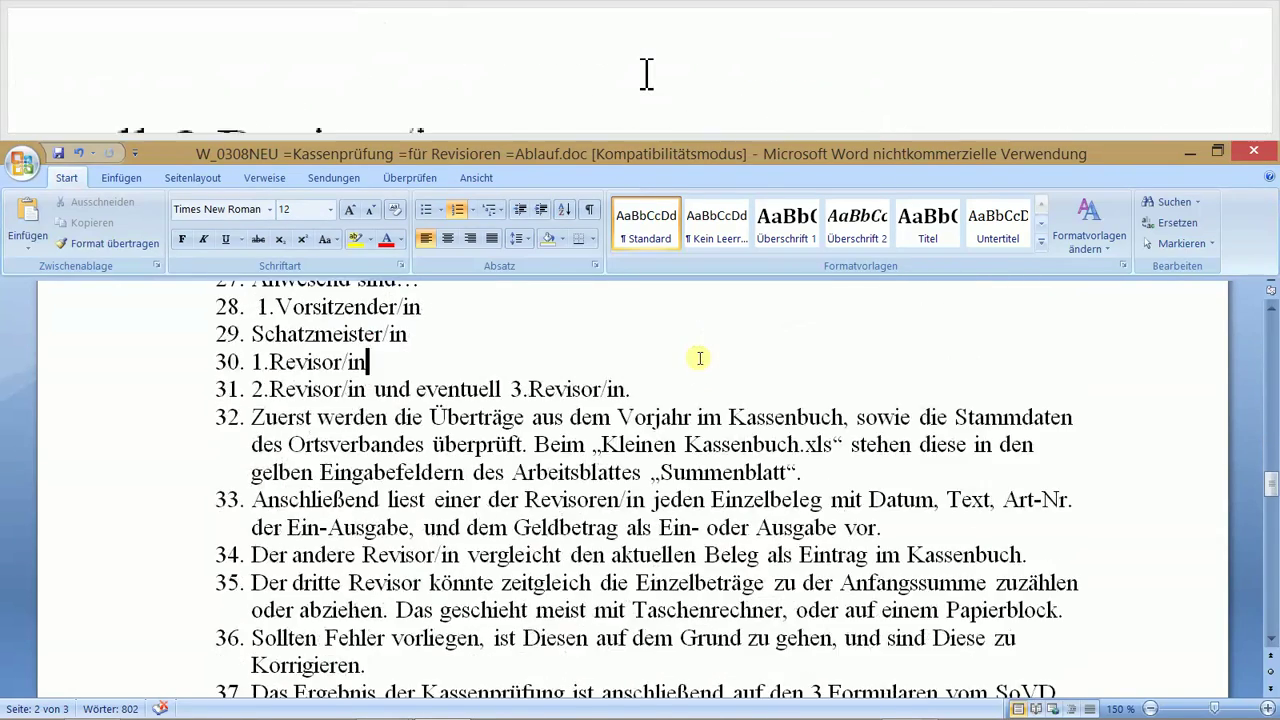
scroll(700, 358, down, 6)
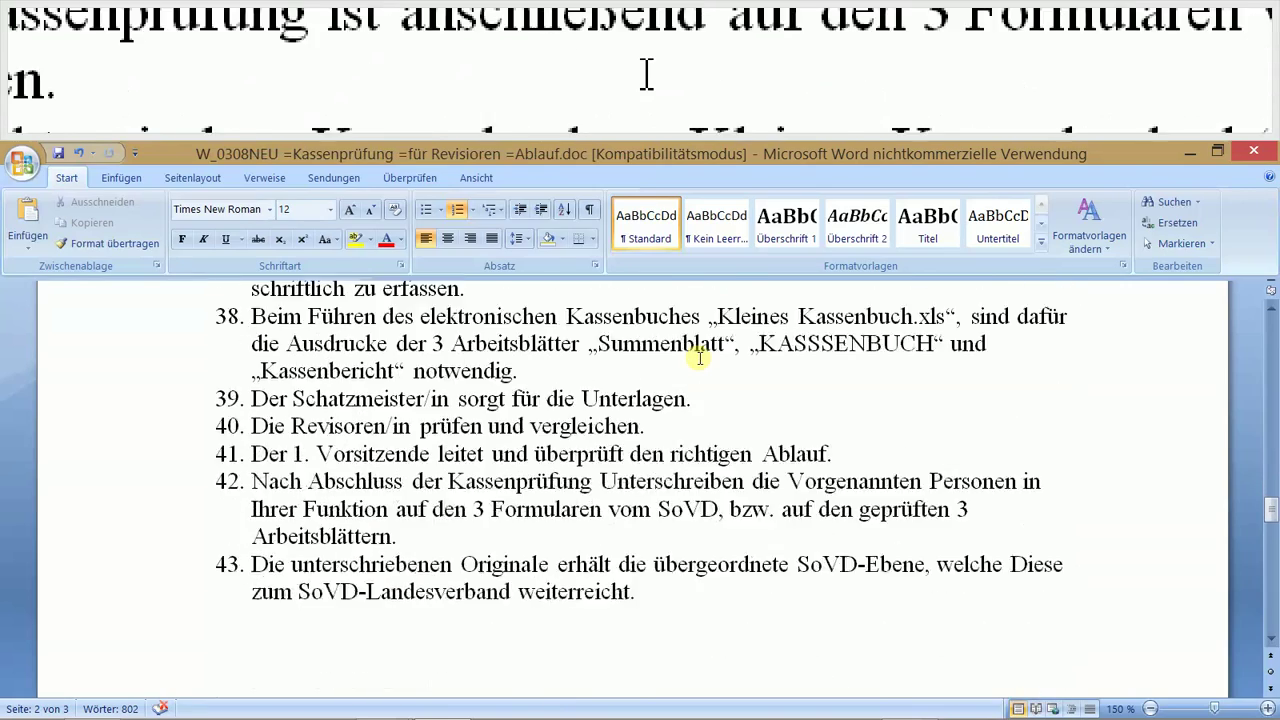
scroll(700, 358, down, 3)
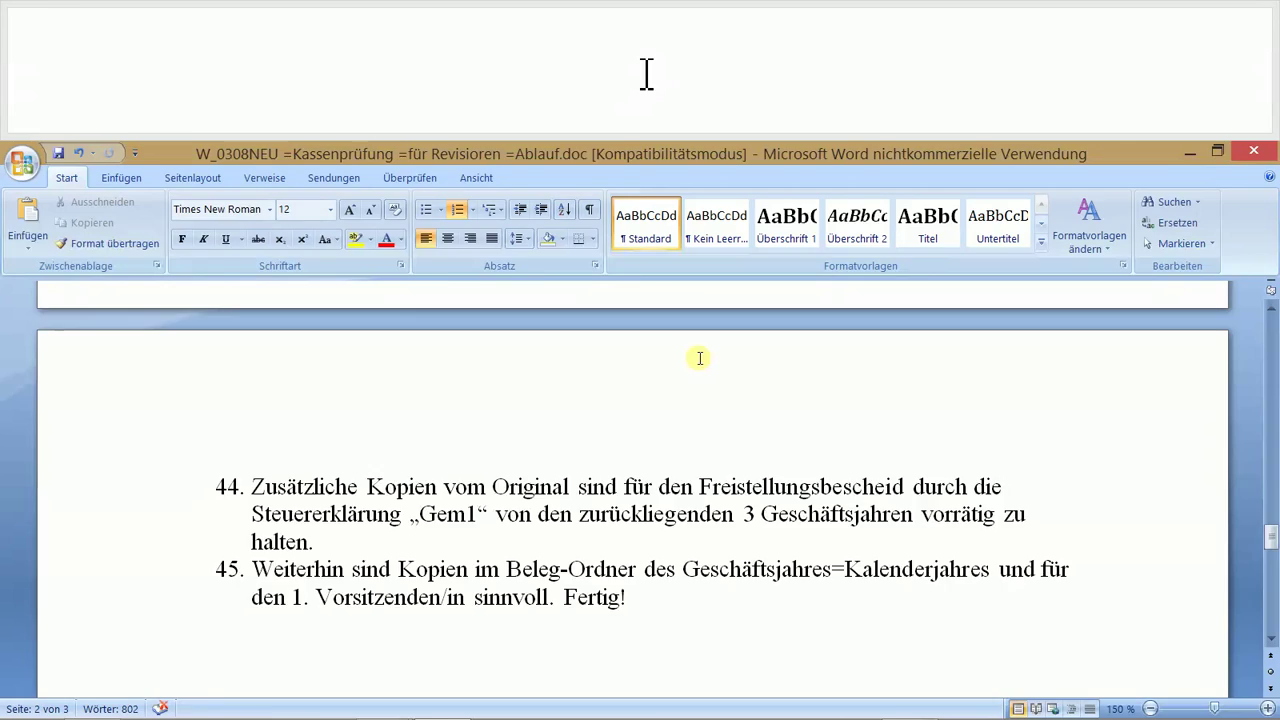
scroll(700, 358, up, 12)
scroll(700, 362, up, 7)
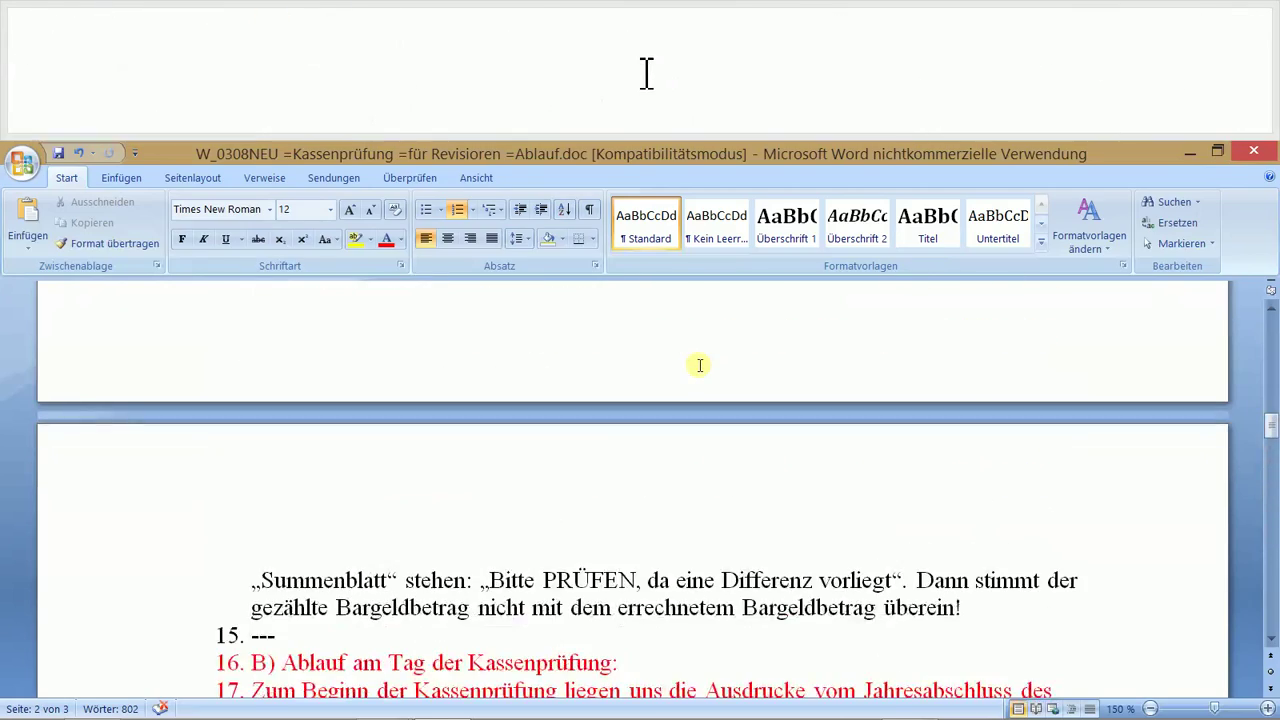
scroll(700, 365, down, 5)
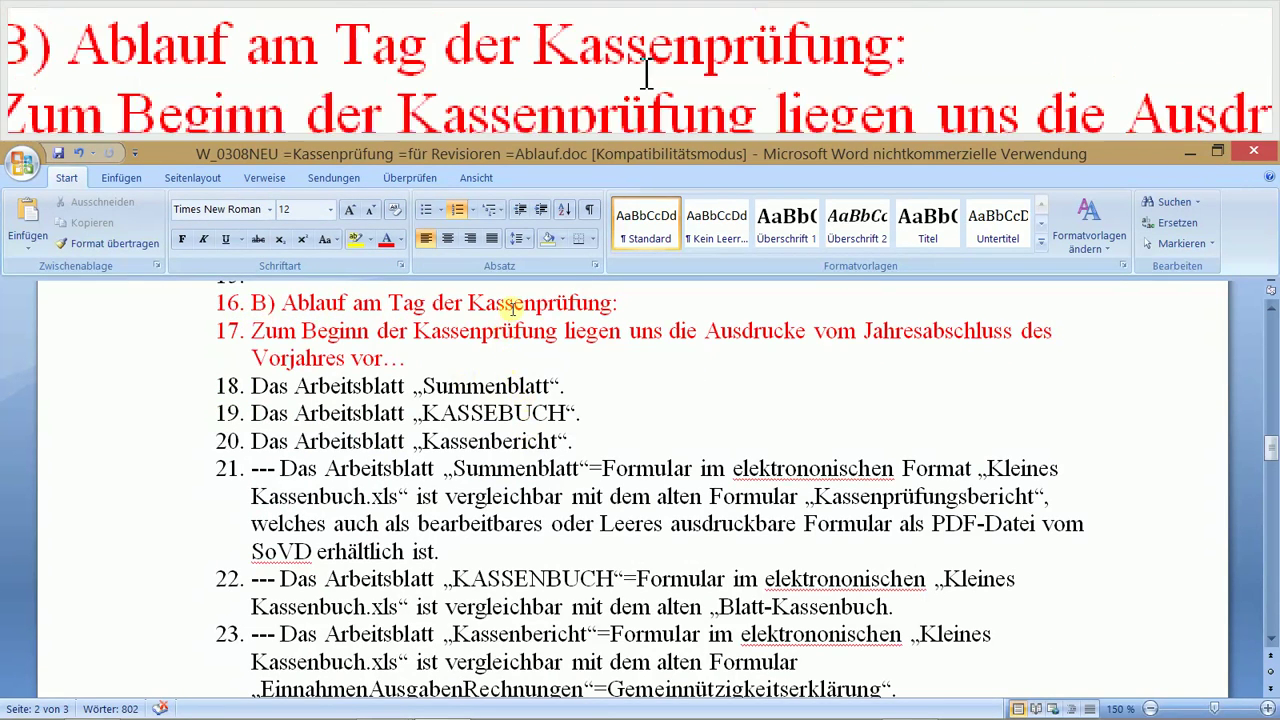
mouse_move(822, 712)
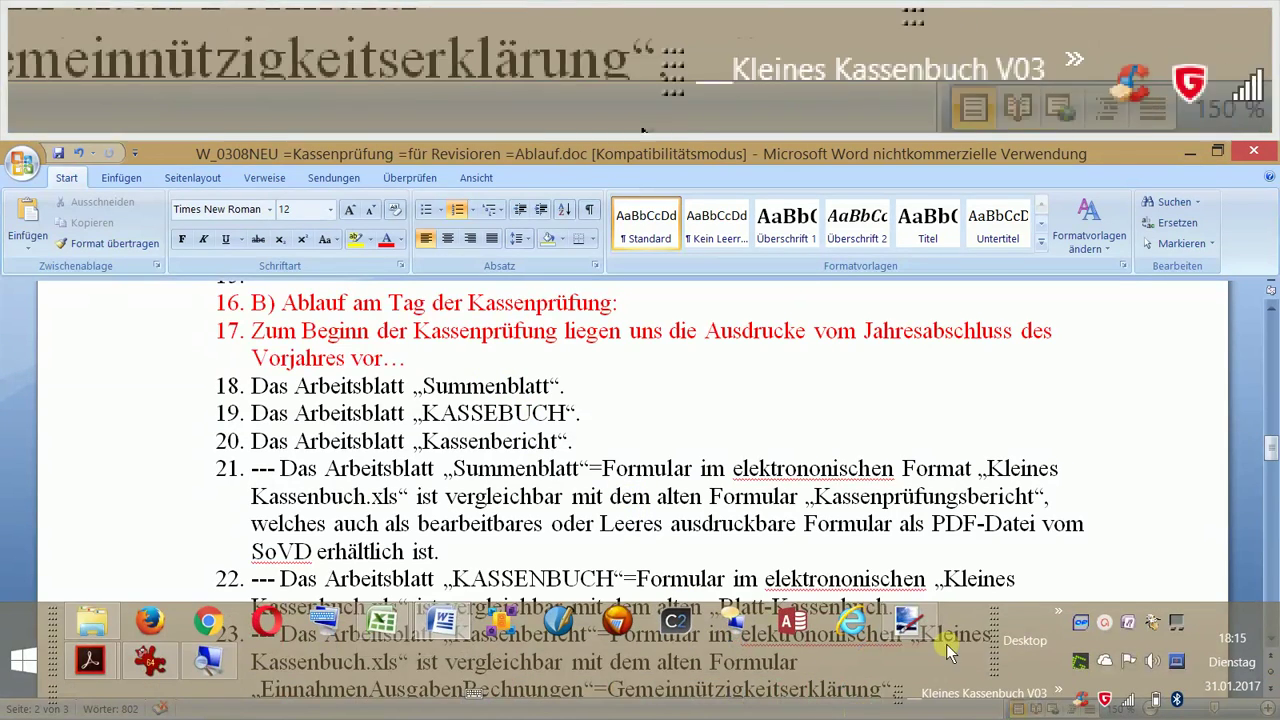
click(1108, 624)
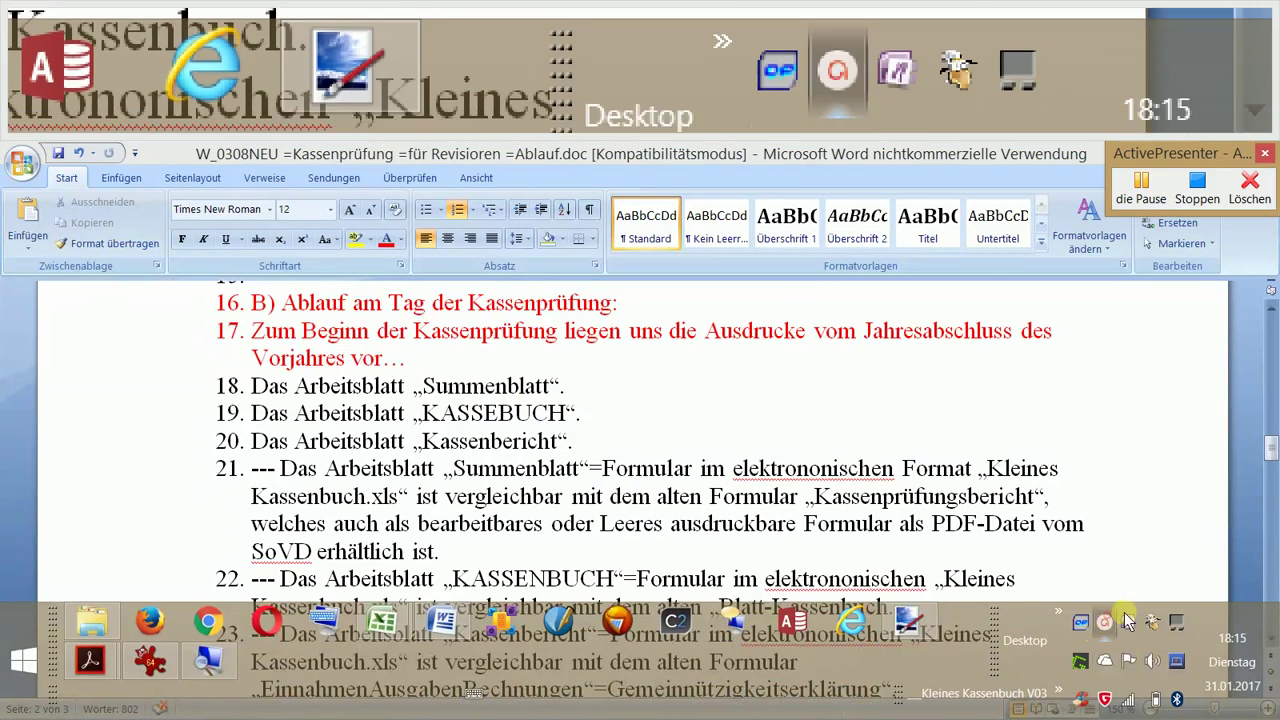
click(1207, 199)
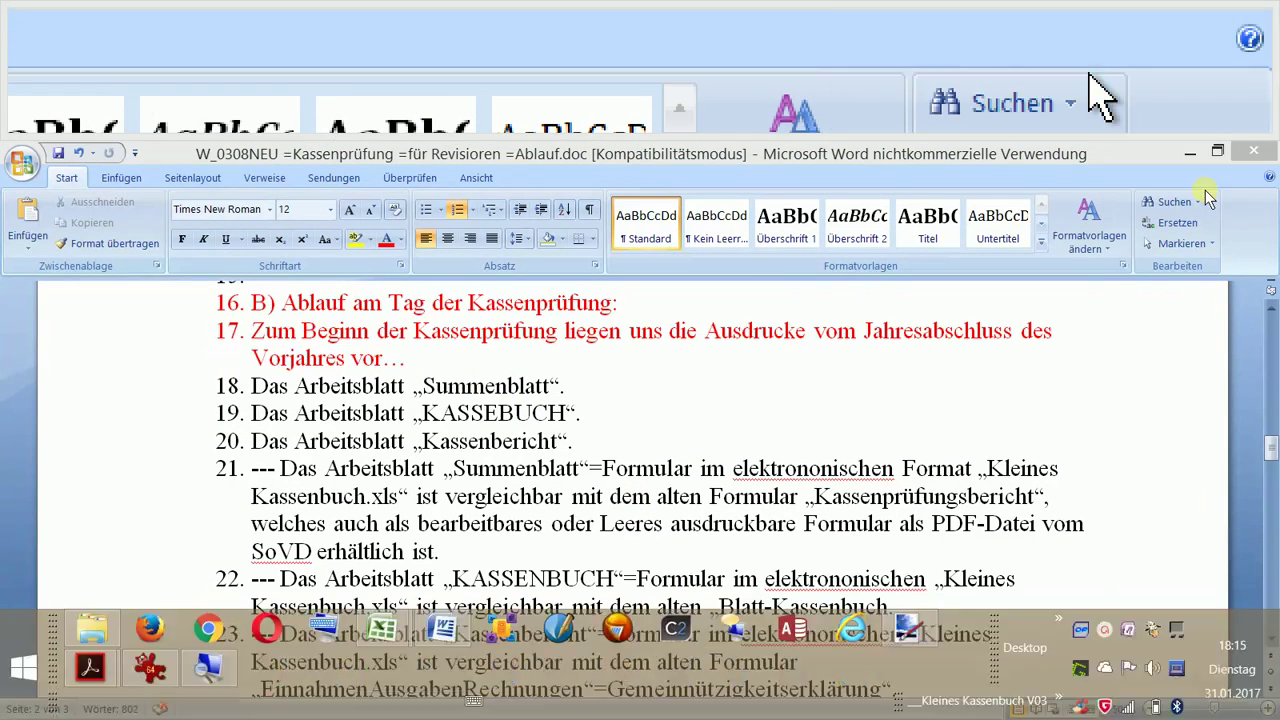